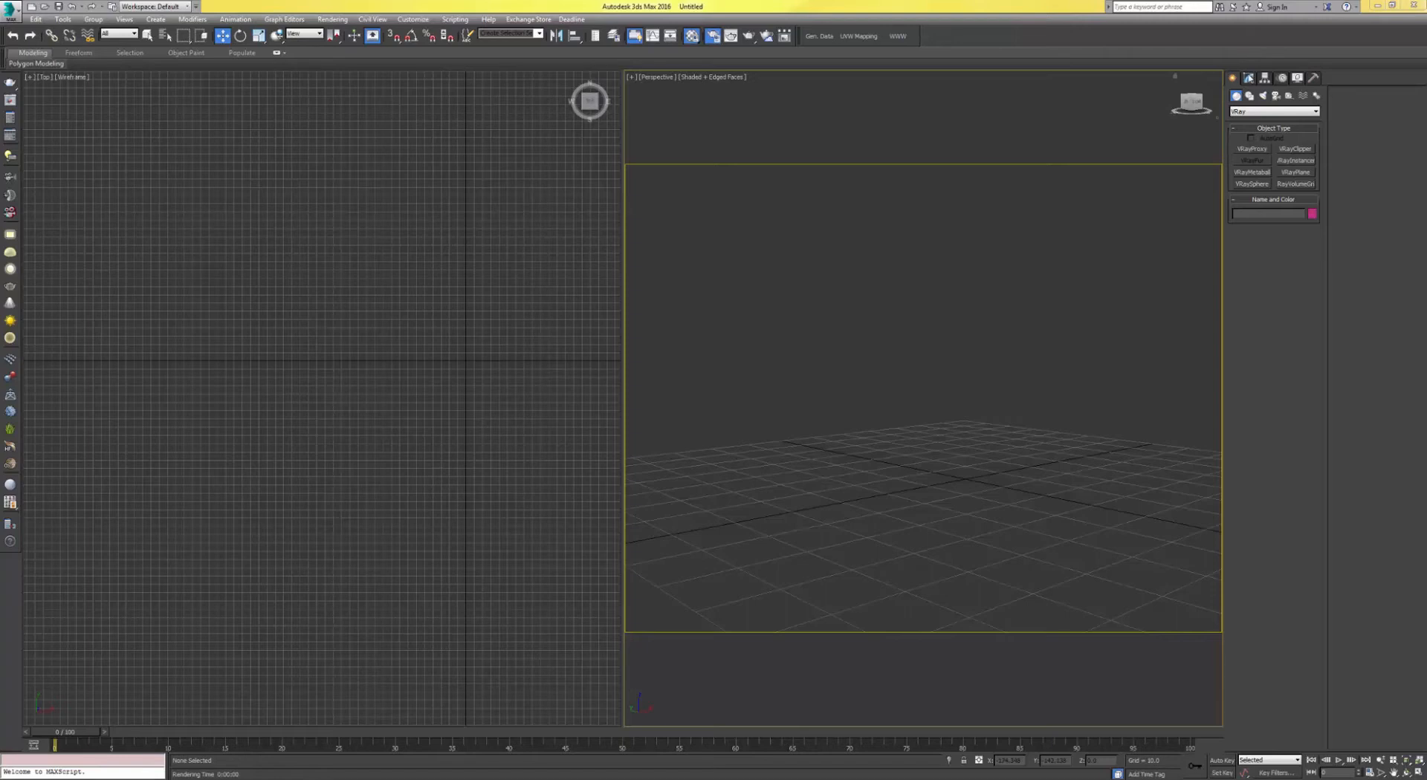
Step: Switch the creation category to Standard Primitives and attempt to create a Box in the Perspective viewport
{"action": "left_click", "coordinate": [1274, 111]}
{"action": "left_click", "coordinate": [1263, 120]}
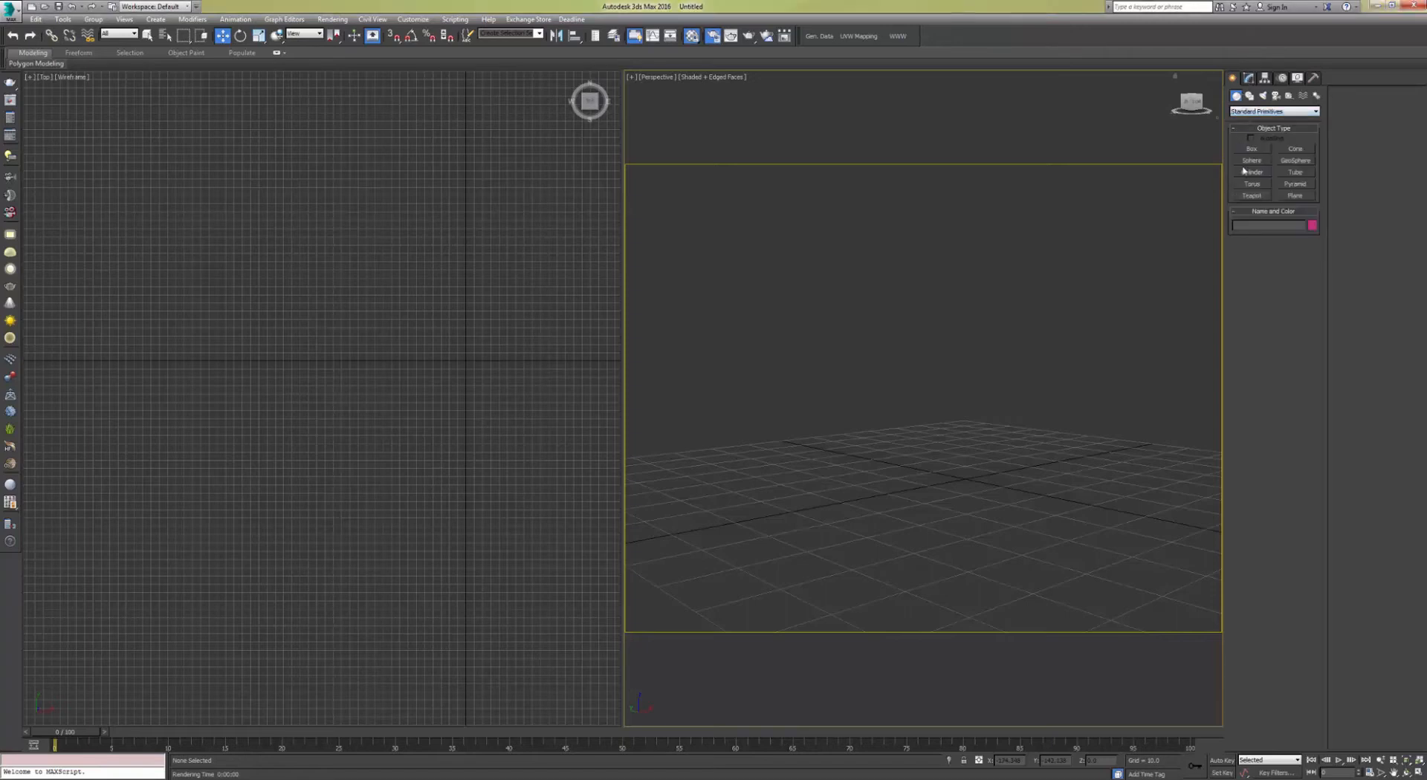
{"action": "left_click", "coordinate": [1252, 148]}
{"action": "left_click", "coordinate": [914, 360]}
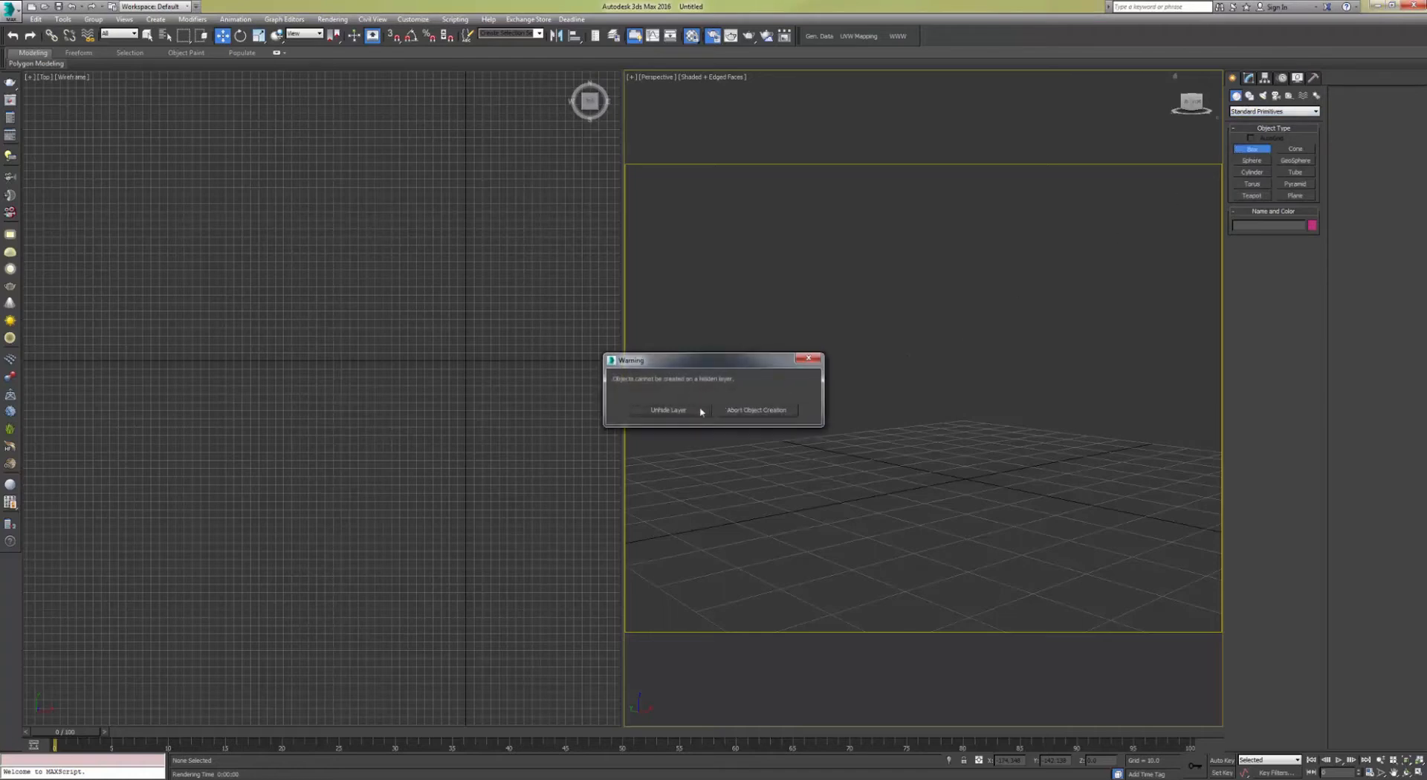
{"action": "left_click", "coordinate": [755, 410]}
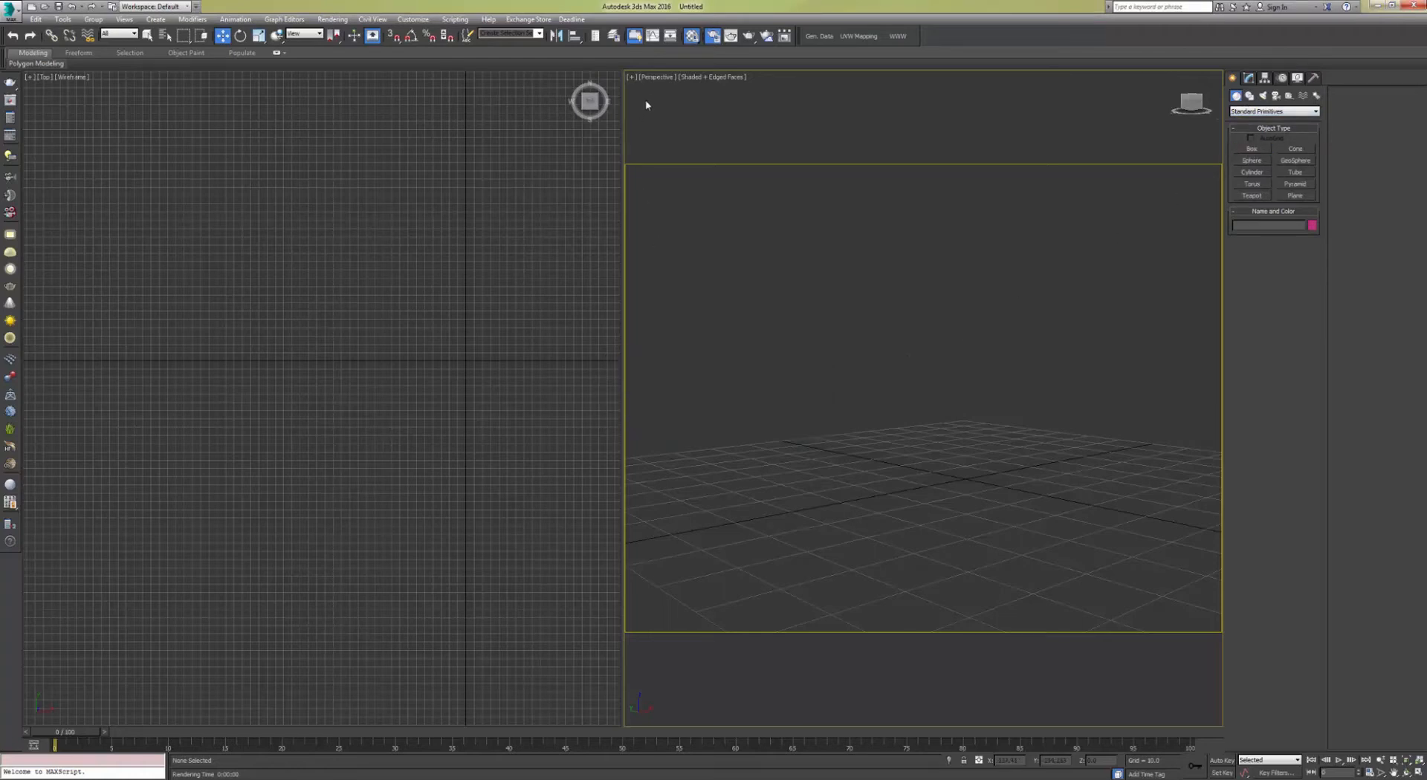
Step: Inspect the scene layers in the Layer Explorer, then close it
{"action": "left_click", "coordinate": [615, 37]}
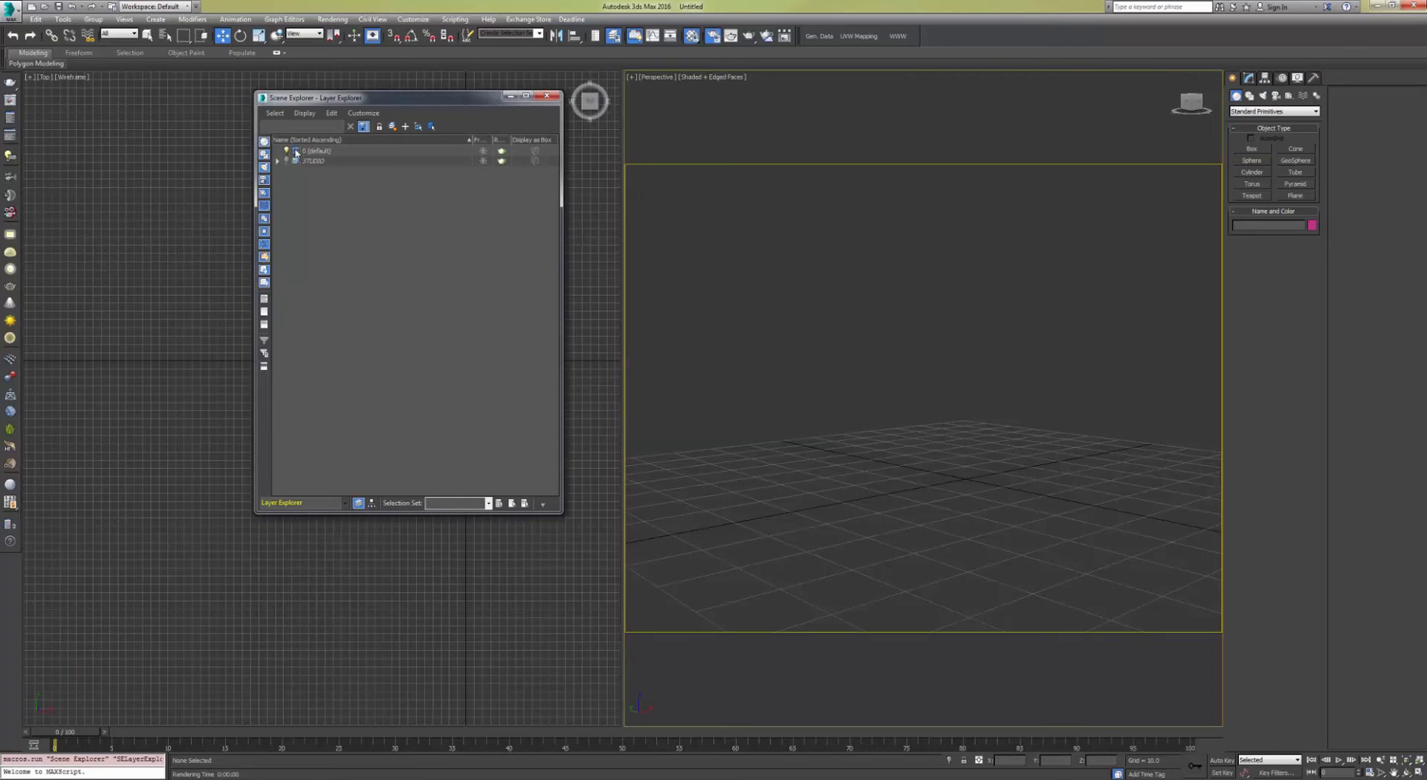
{"action": "left_click", "coordinate": [547, 95]}
{"action": "middle_click_drag", "start_coordinate": [841, 339], "coordinate": [1148, 188], "text": "alt"}
Step: Create a thin, wall-shaped Box in the Perspective viewport
{"action": "left_click", "coordinate": [1246, 151]}
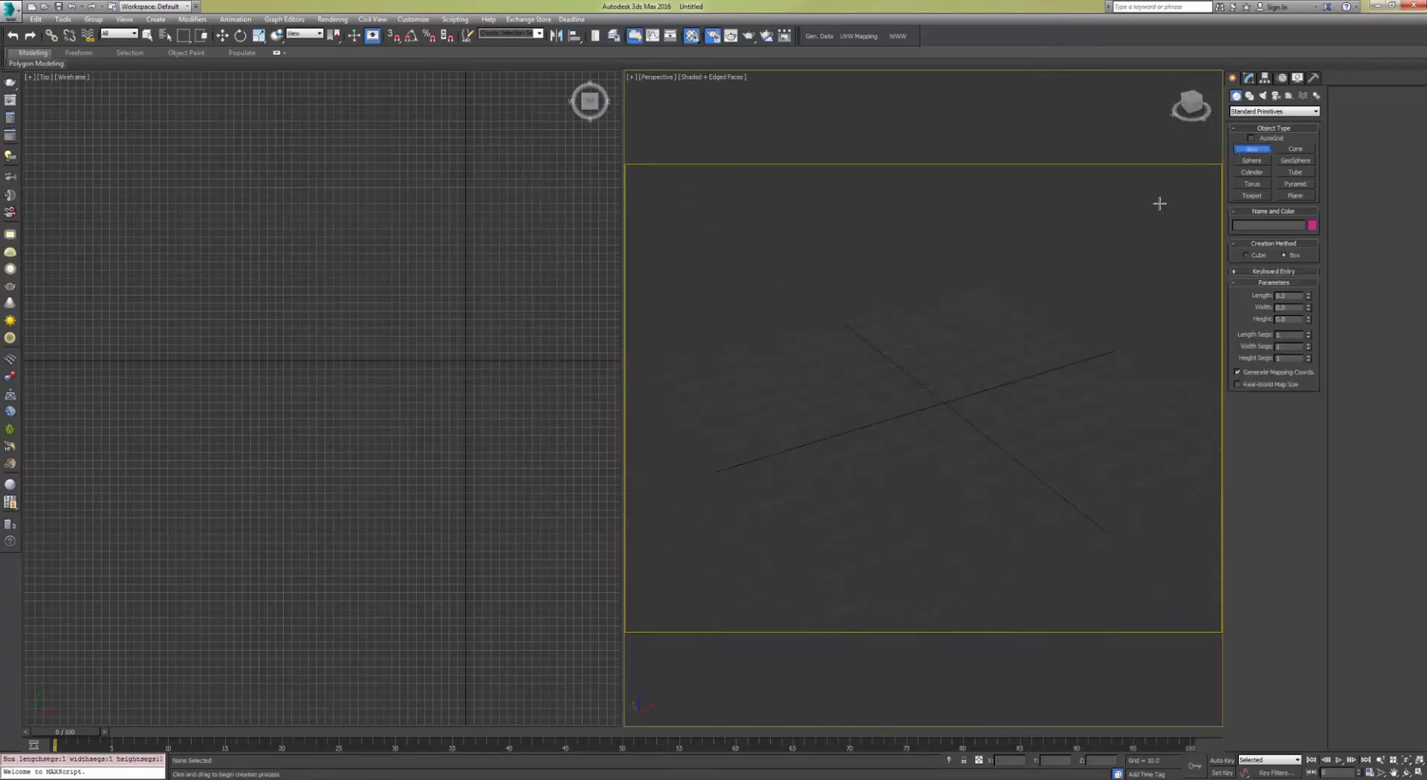
{"action": "left_click", "coordinate": [771, 454]}
{"action": "left_click_drag", "start_coordinate": [765, 448], "coordinate": [1108, 346]}
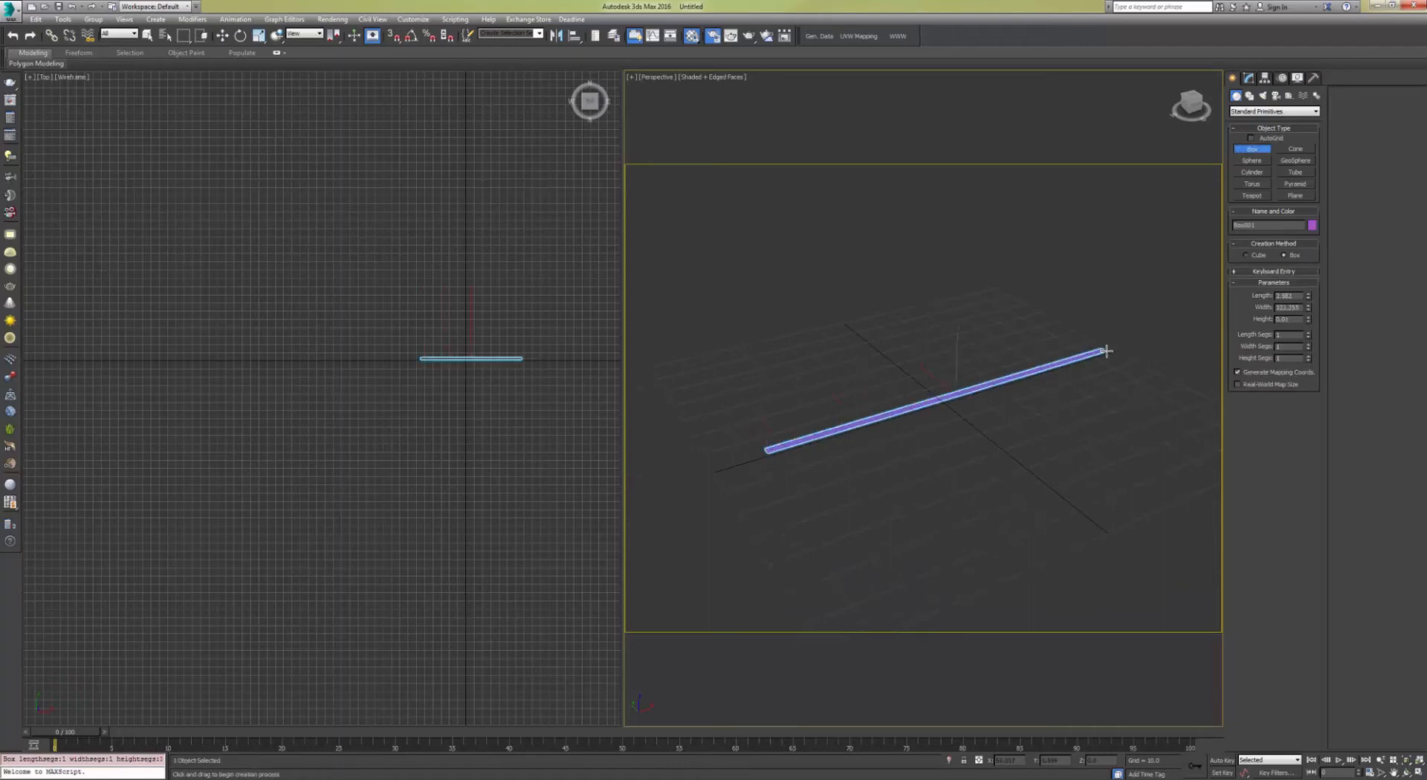
{"action": "left_click", "coordinate": [1067, 139]}
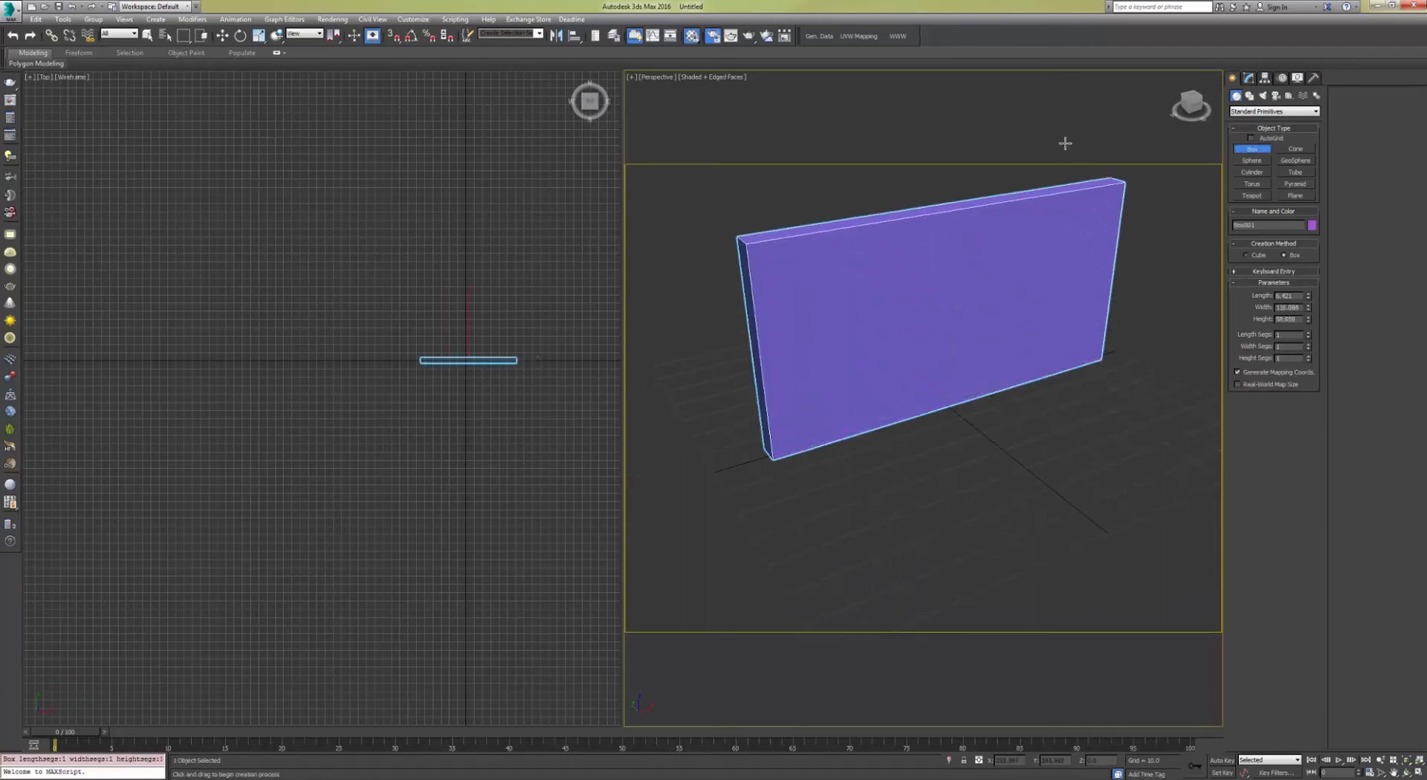
Step: Move the wall box closer to the grid origin
{"action": "key", "text": "w"}
{"action": "middle_click_drag", "start_coordinate": [956, 261], "coordinate": [844, 316]}
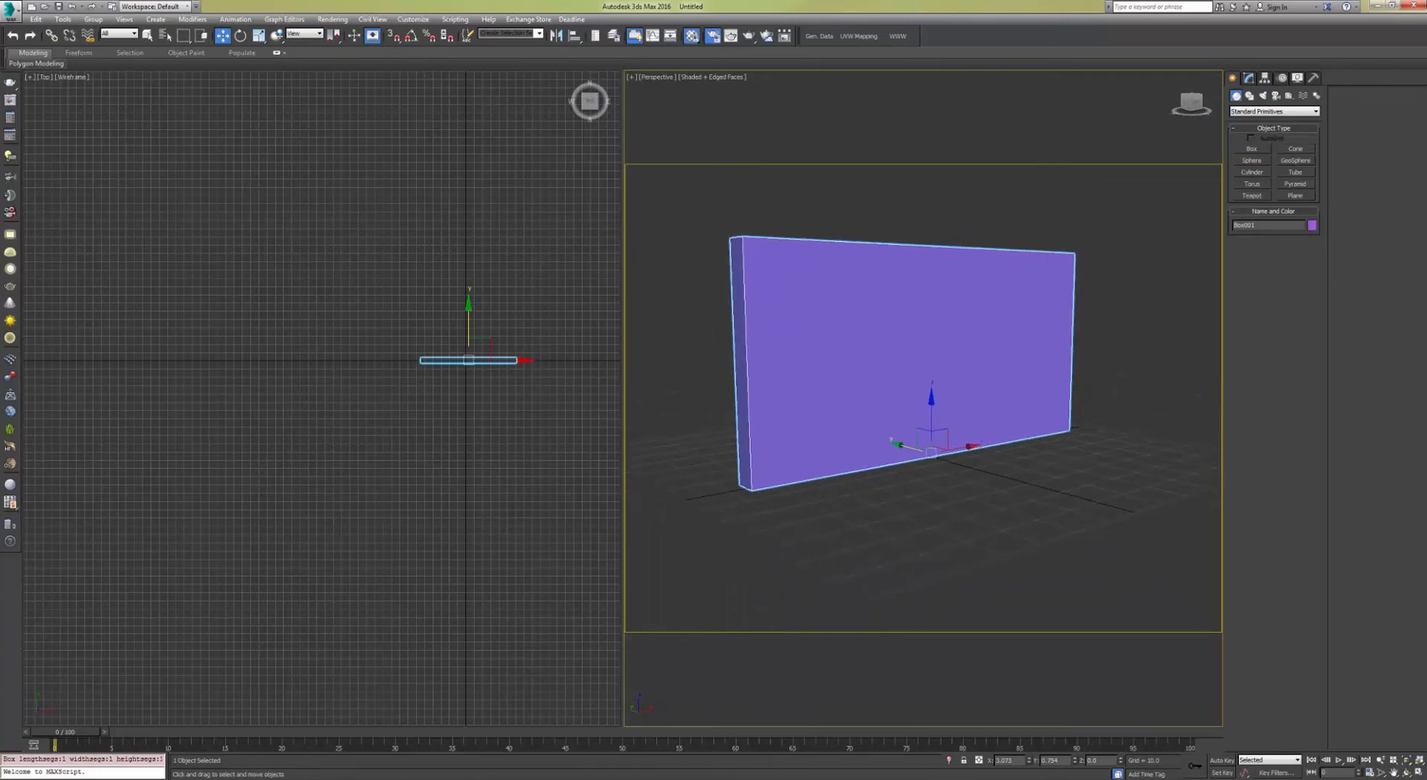
Step: Open the Material Editor and view the concrete diffuse bitmap in an enlarged preview window
{"action": "key", "text": "m"}
{"action": "left_click_drag", "start_coordinate": [320, 125], "coordinate": [333, 155]}
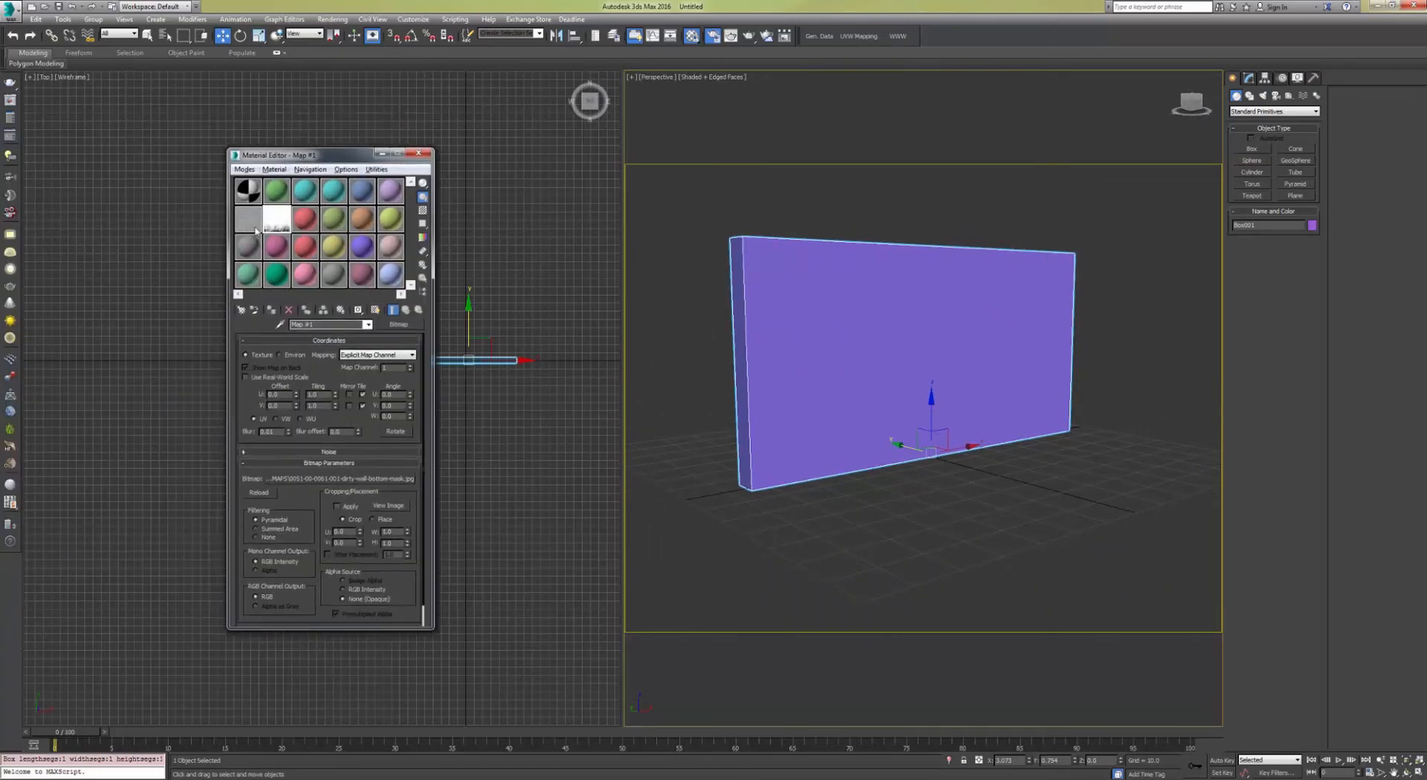
{"action": "left_click", "coordinate": [251, 221]}
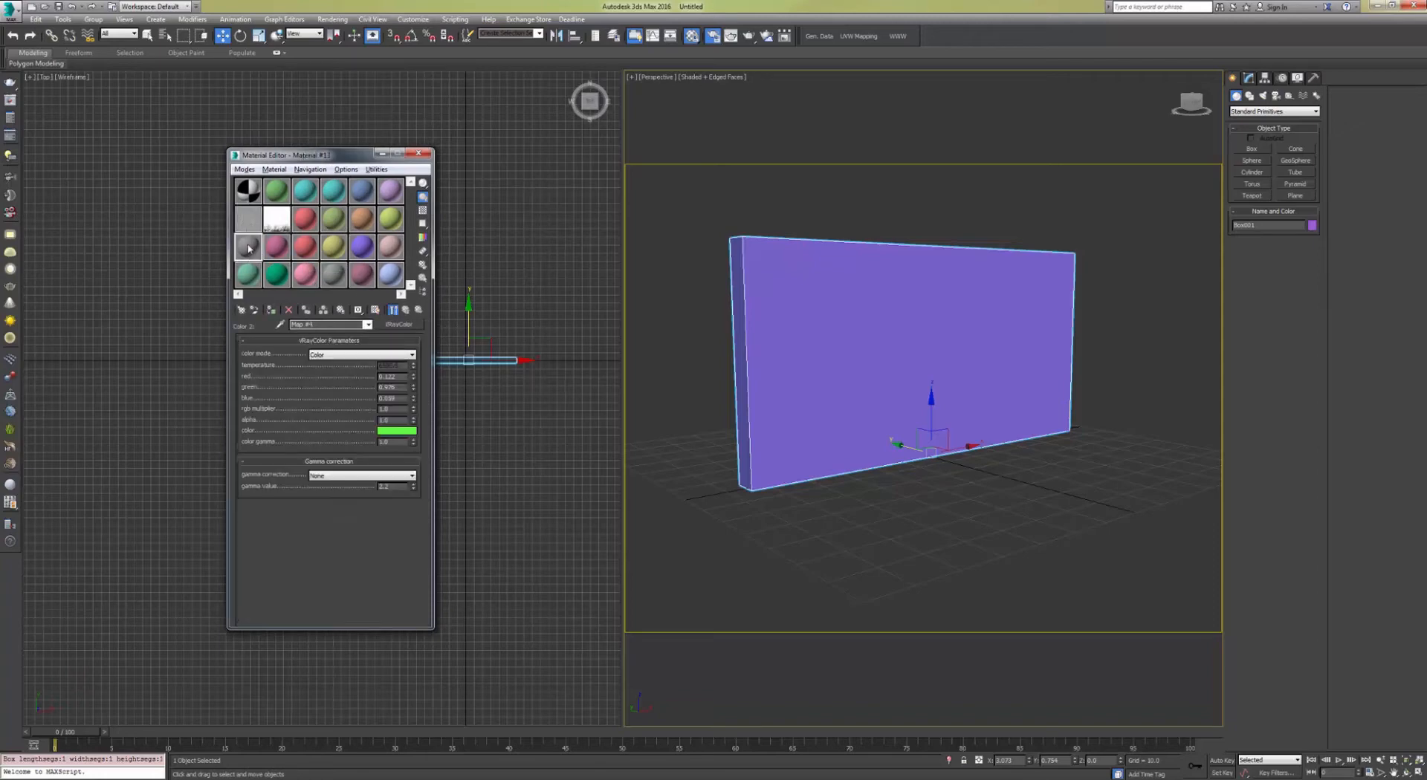
{"action": "double_click", "coordinate": [249, 220]}
{"action": "left_click_drag", "start_coordinate": [385, 103], "coordinate": [663, 107]}
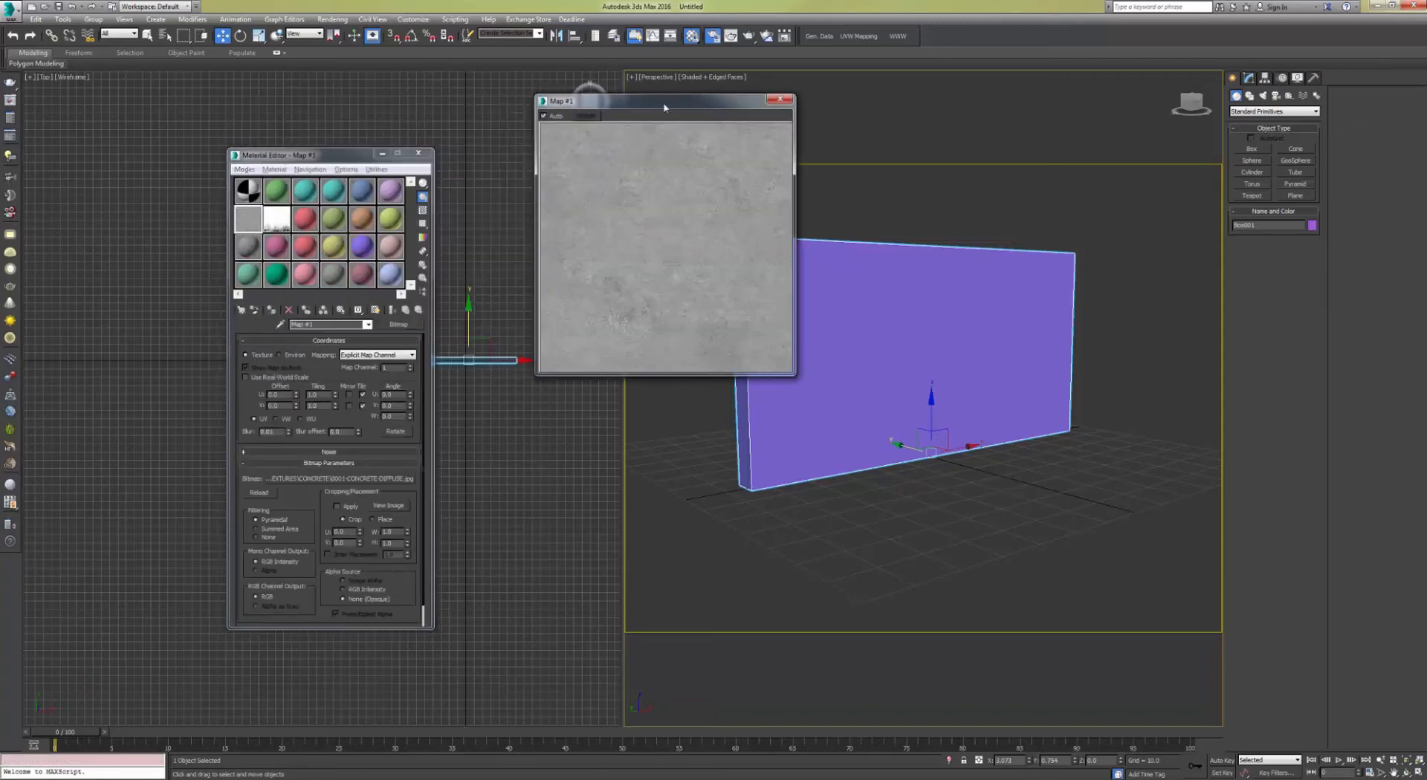
{"action": "left_click_drag", "start_coordinate": [845, 409], "coordinate": [978, 557]}
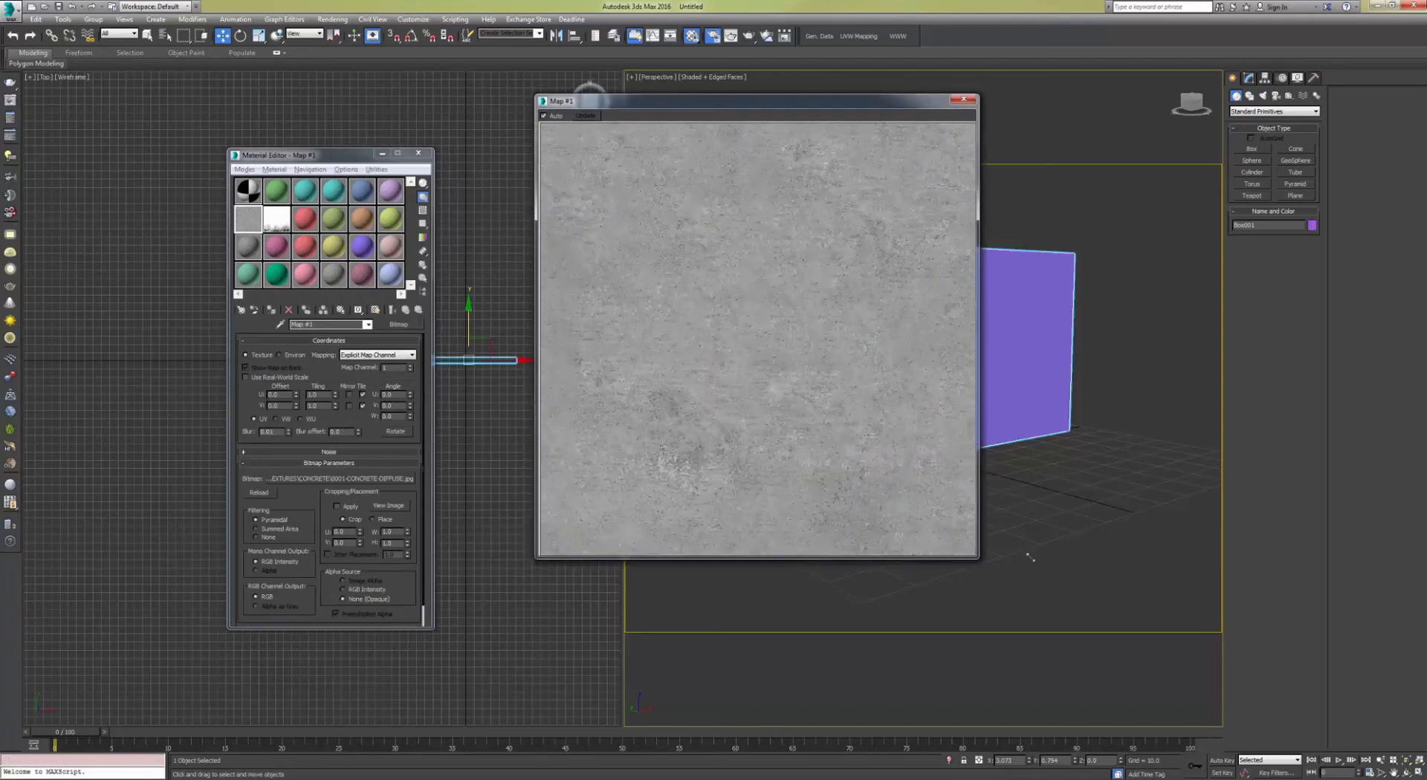
{"action": "left_click", "coordinate": [964, 100]}
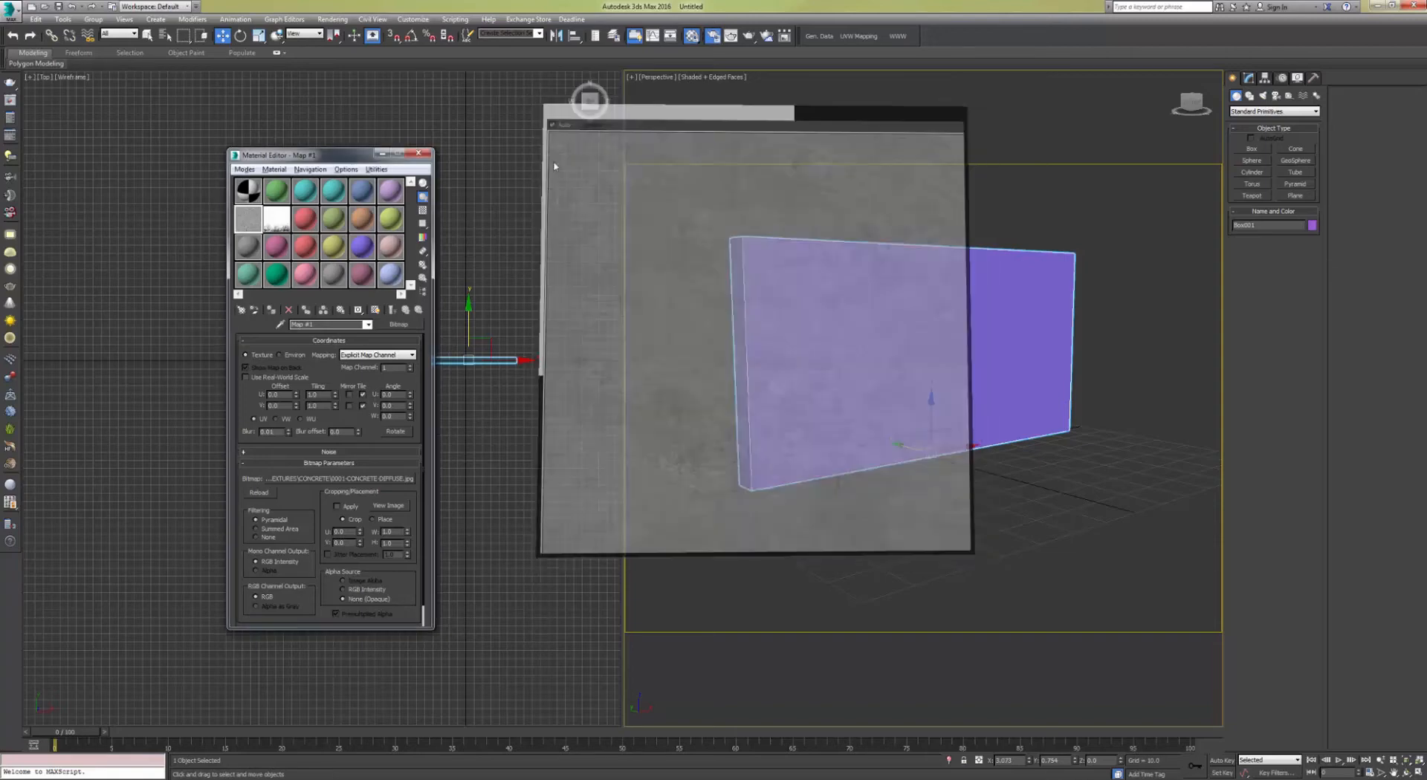
Step: Set up a VRay material using the concrete bitmap as its Diffuse map and assign it to the wall
{"action": "left_click_drag", "start_coordinate": [330, 156], "coordinate": [152, 106]}
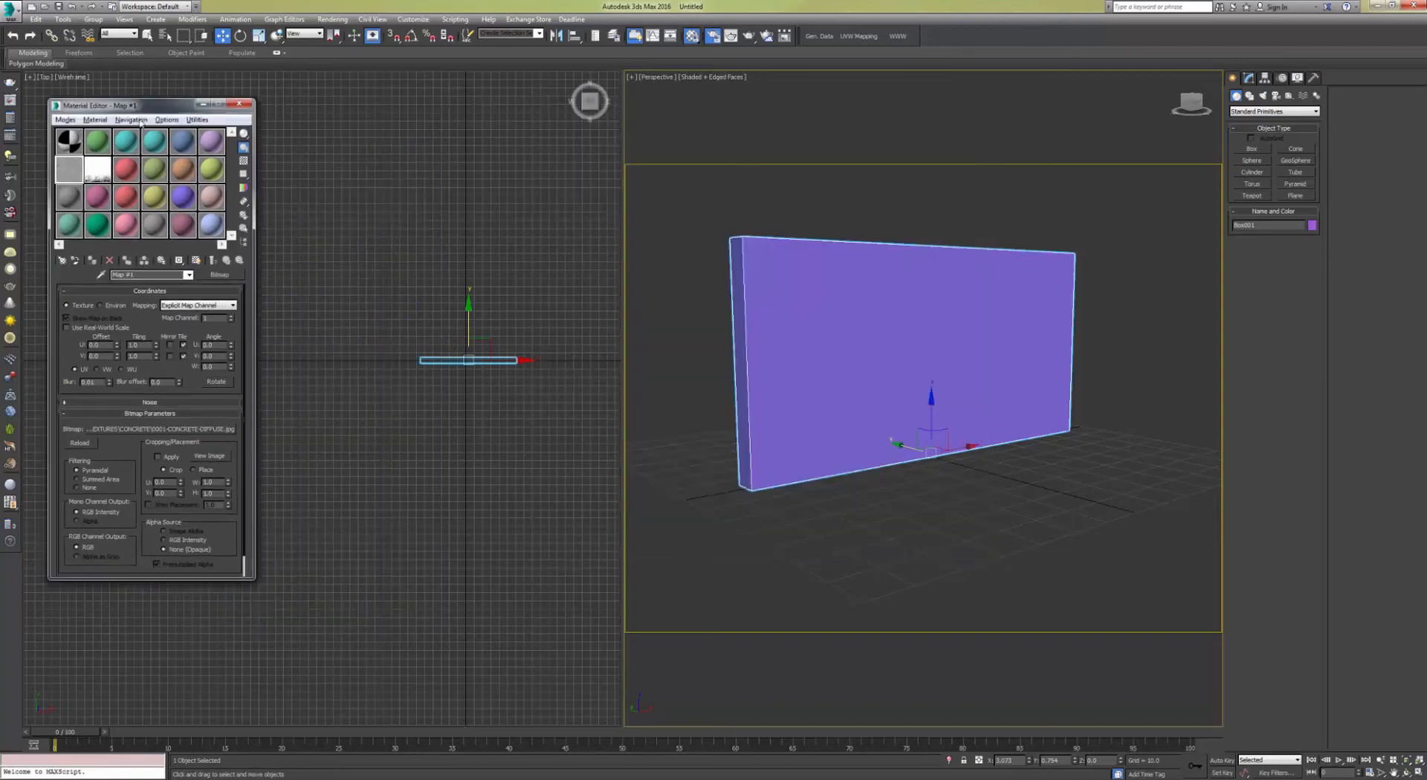
{"action": "left_click", "coordinate": [67, 199]}
{"action": "left_click", "coordinate": [217, 261]}
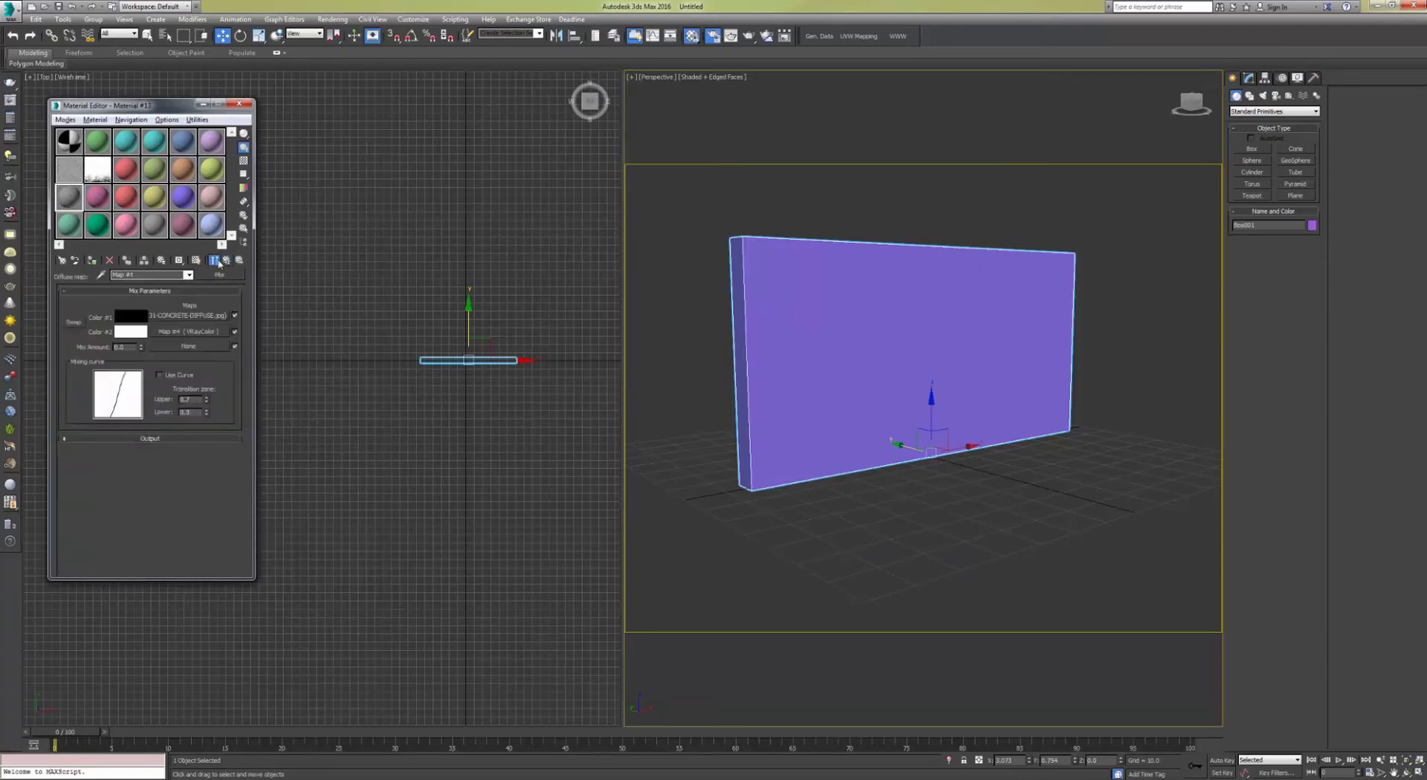
{"action": "left_click", "coordinate": [190, 317]}
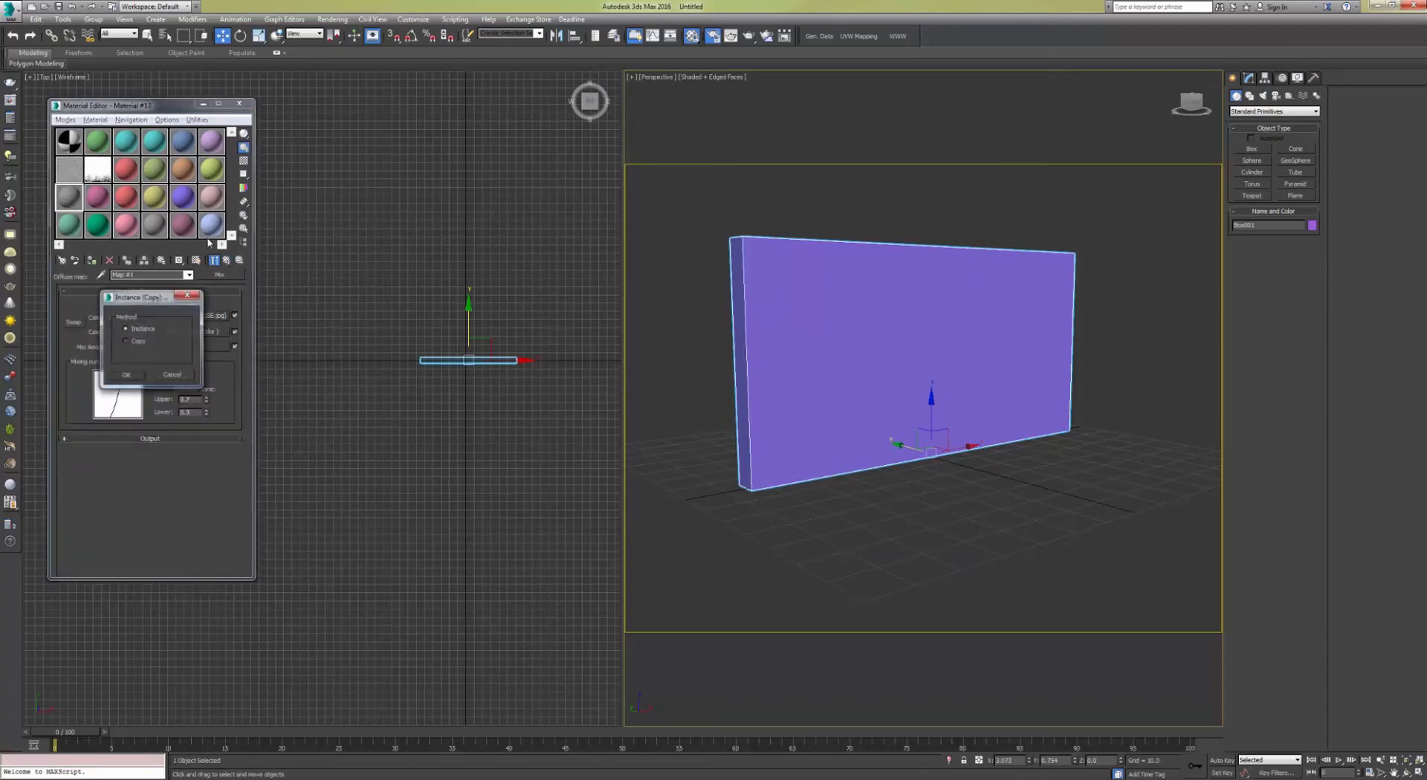
{"action": "left_click", "coordinate": [227, 261]}
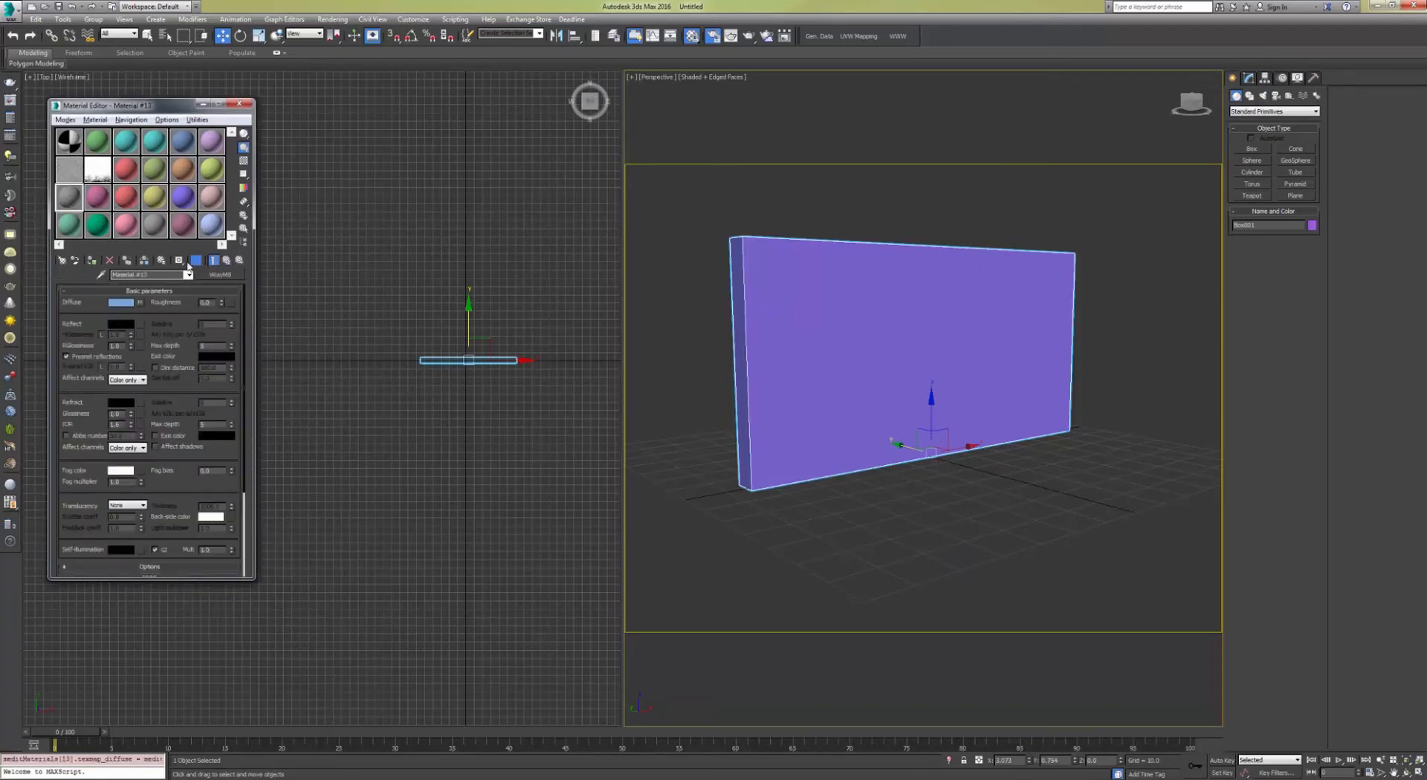
{"action": "left_click", "coordinate": [139, 304]}
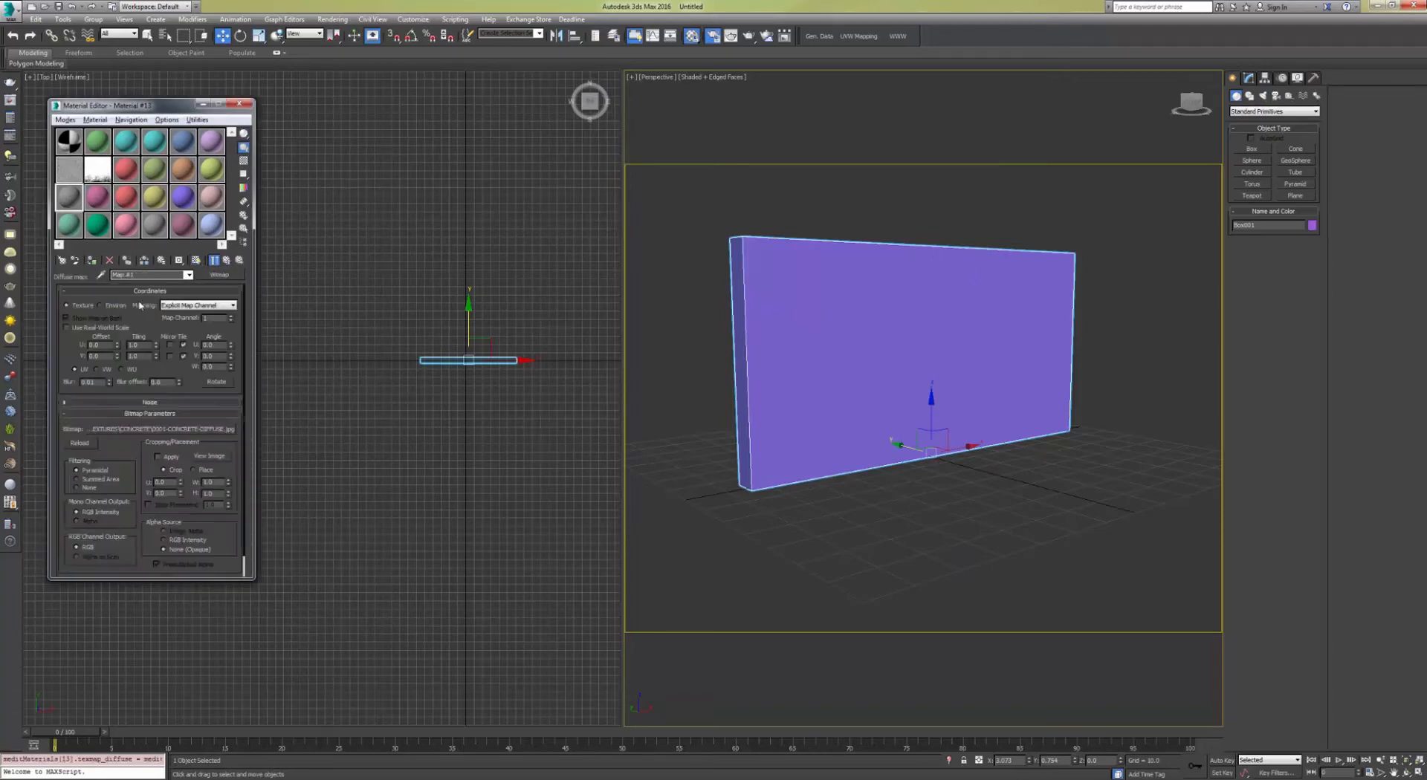
{"action": "left_click", "coordinate": [227, 262]}
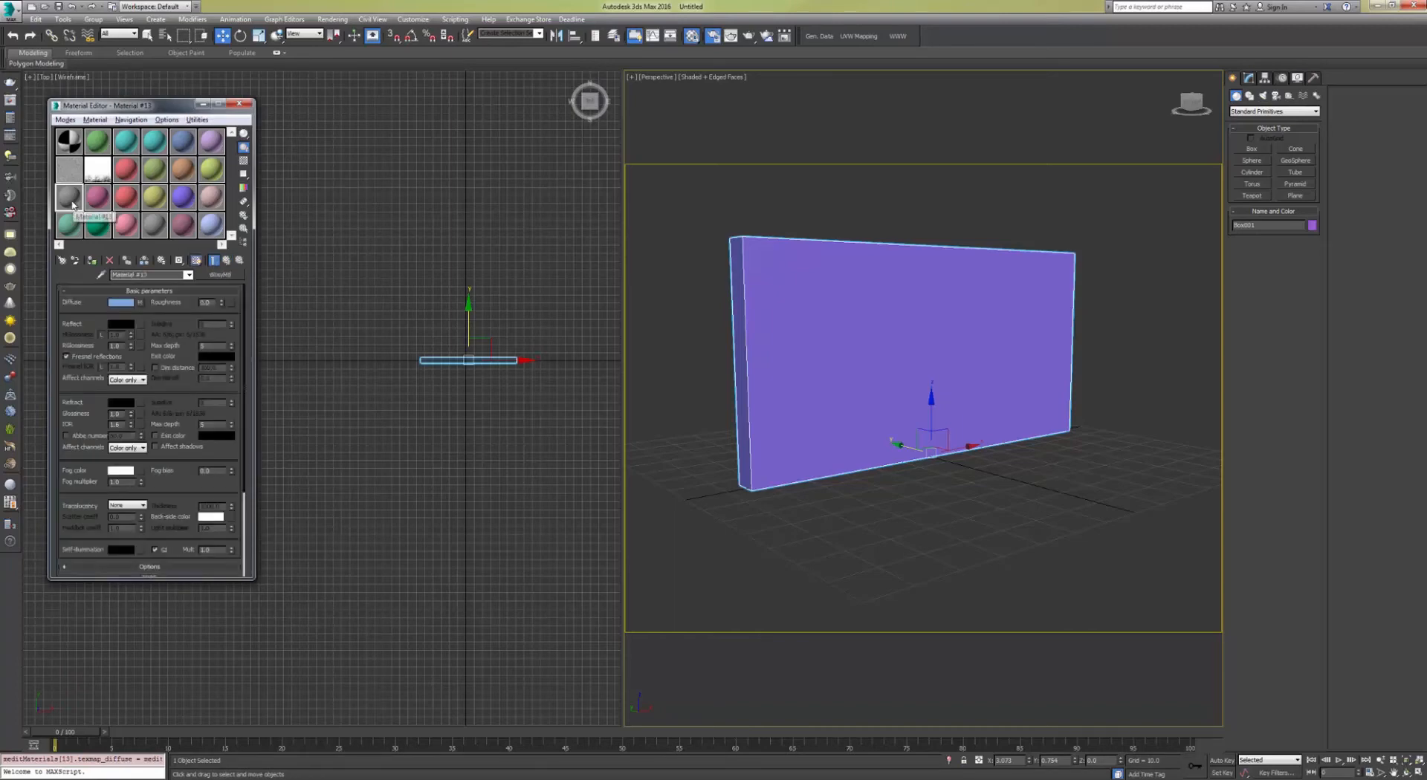
{"action": "left_click", "coordinate": [95, 262]}
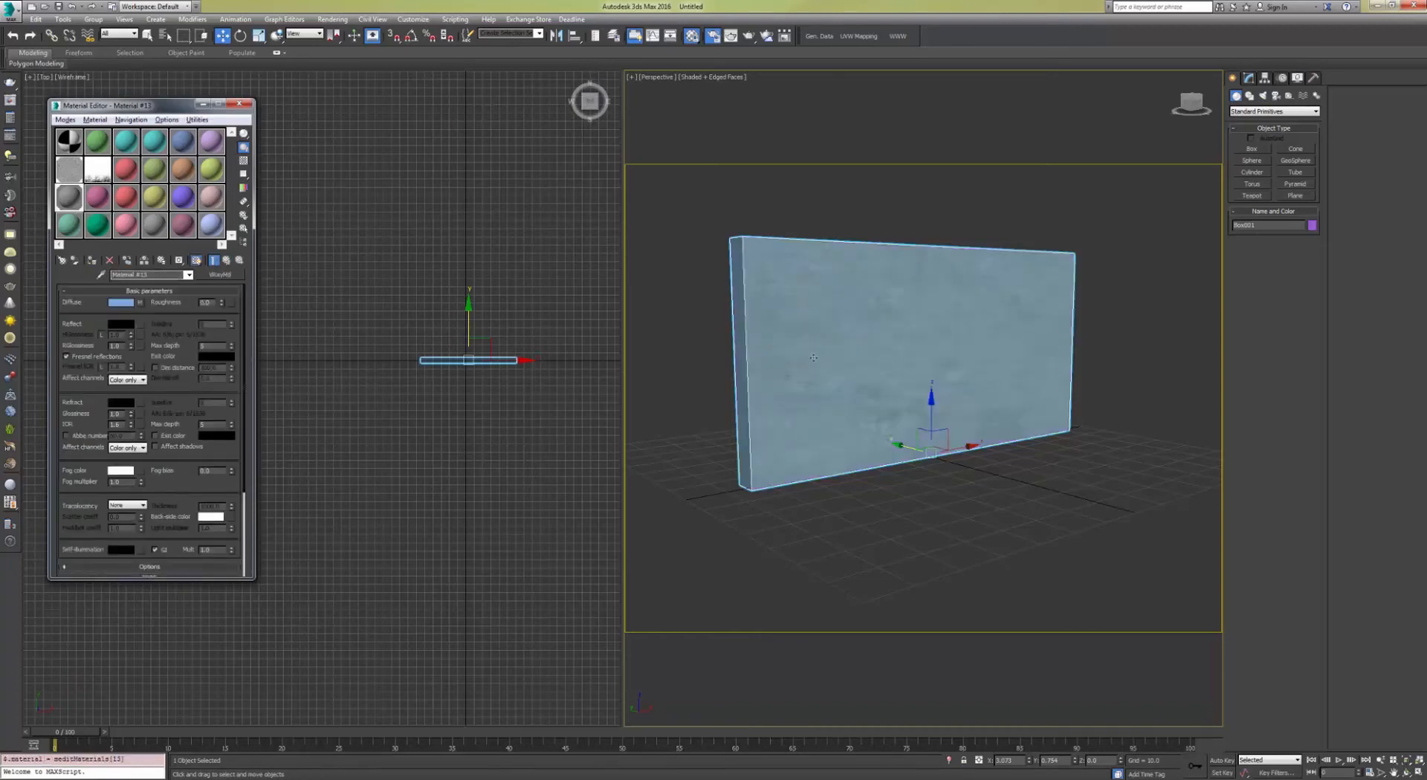
Step: Examine the textured wall from several angles in the Perspective viewport
{"action": "middle_click_drag", "start_coordinate": [814, 356], "coordinate": [853, 373]}
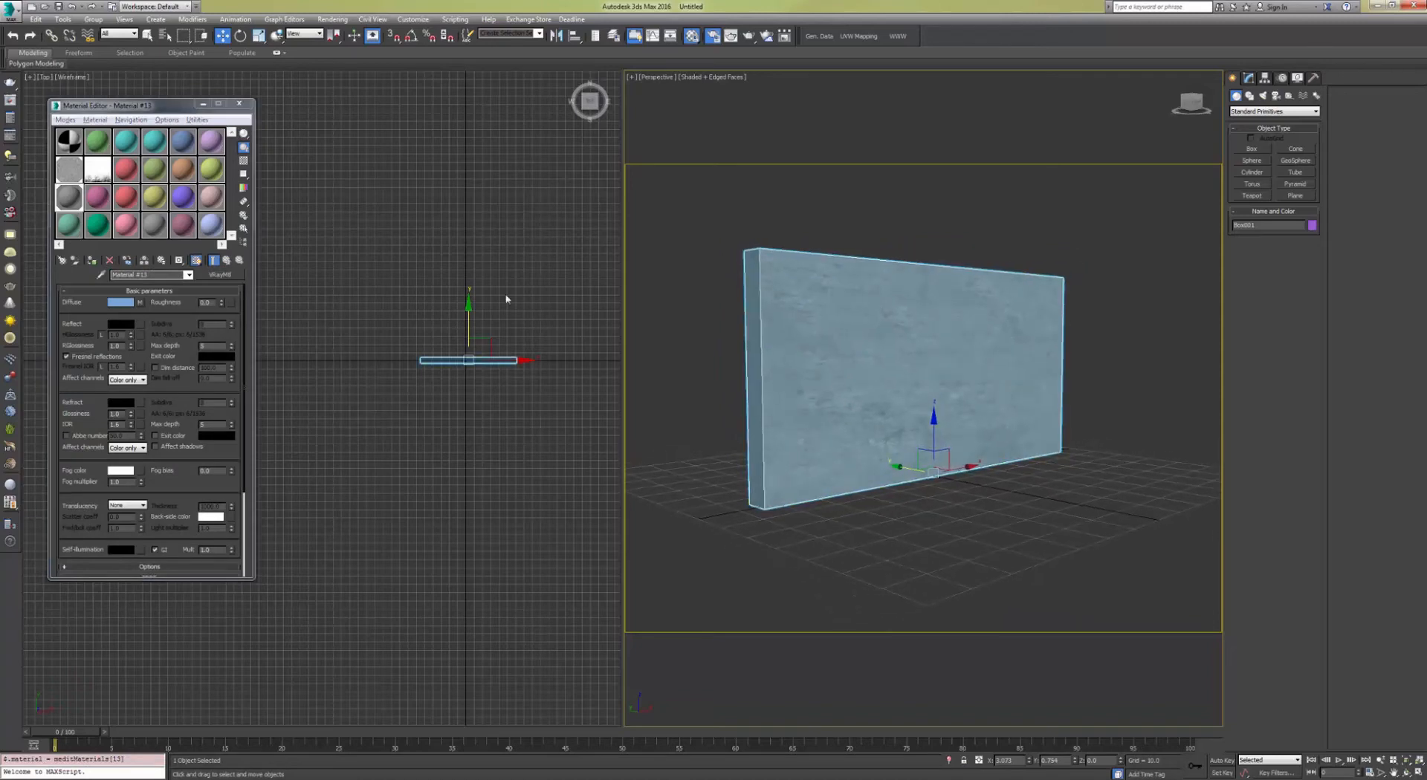
{"action": "left_click", "coordinate": [196, 260]}
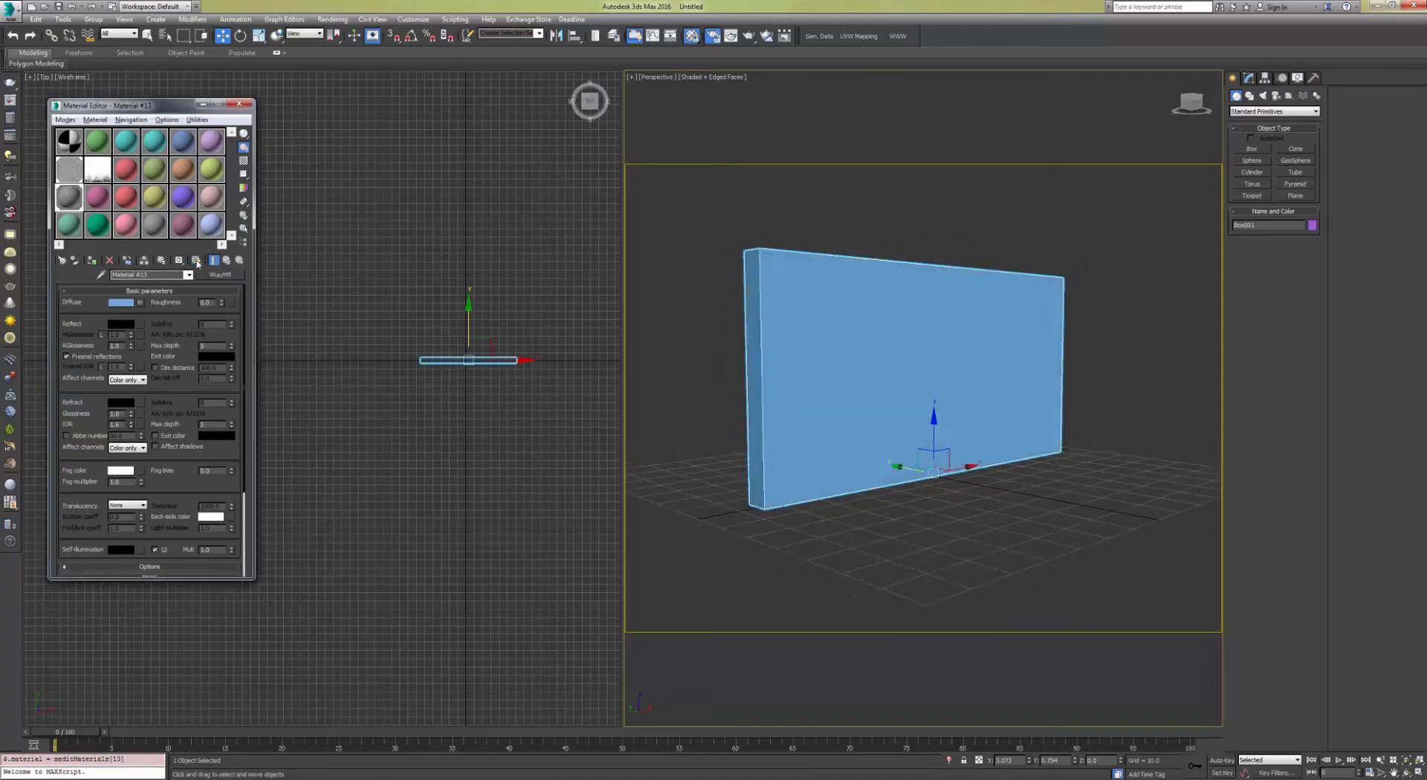
{"action": "left_click", "coordinate": [196, 260]}
{"action": "left_click", "coordinate": [807, 312]}
{"action": "key", "text": "shift+f"}
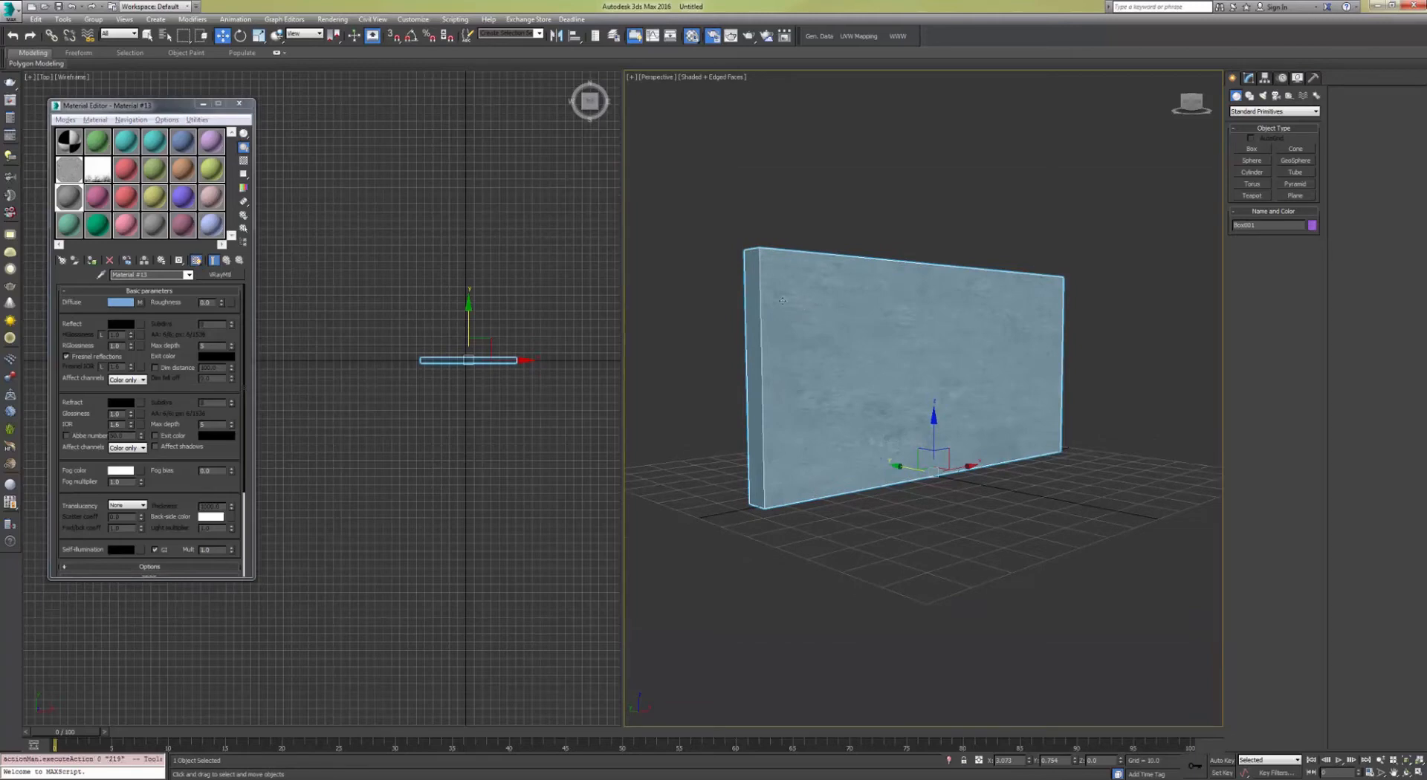
{"action": "scroll", "coordinate": [802, 311], "scroll_direction": "up", "scroll_amount": 5}
{"action": "scroll", "coordinate": [801, 311], "scroll_direction": "down", "scroll_amount": 3}
{"action": "middle_click_drag", "start_coordinate": [801, 311], "coordinate": [851, 328], "text": "alt"}
{"action": "scroll", "coordinate": [929, 325], "scroll_direction": "down", "scroll_amount": 4}
{"action": "middle_click_drag", "start_coordinate": [991, 324], "coordinate": [958, 334]}
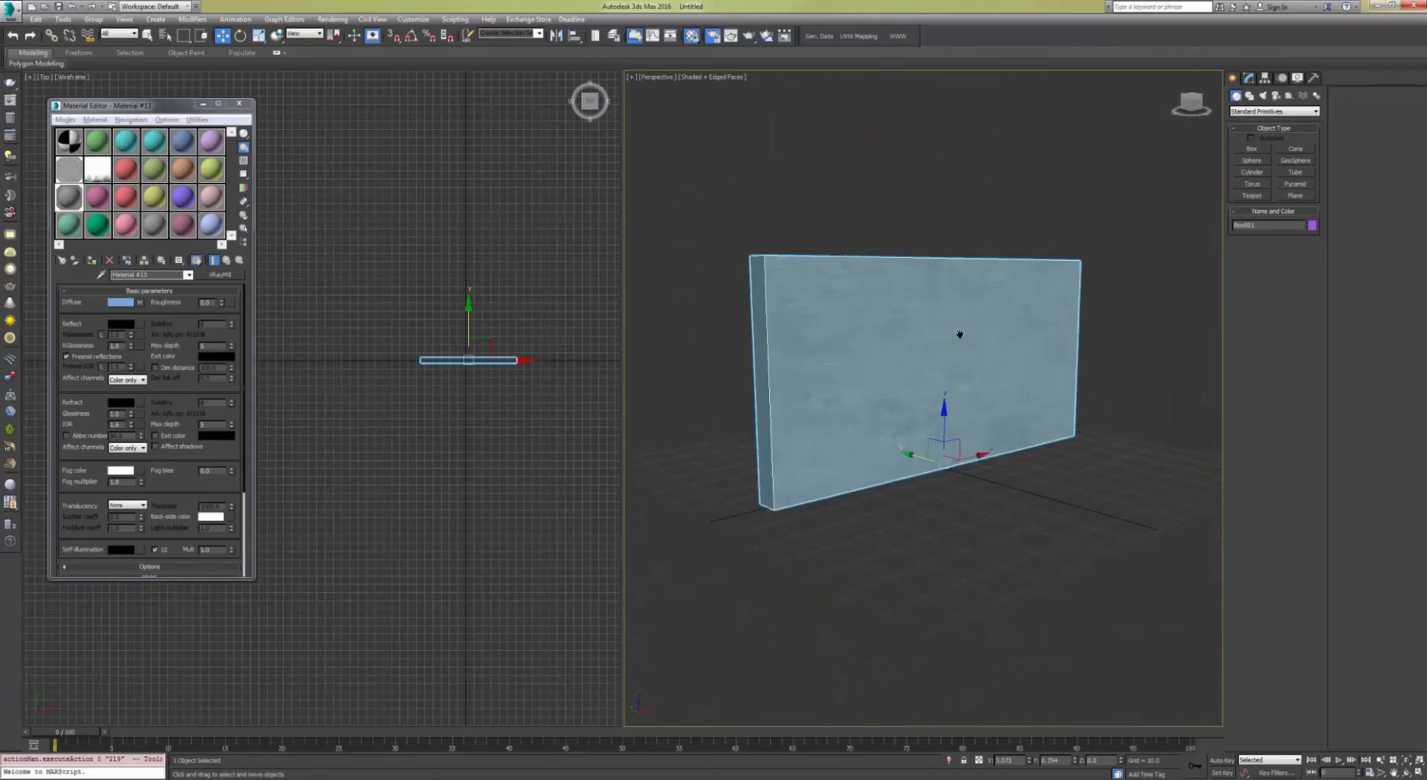
{"action": "middle_click_drag", "start_coordinate": [854, 305], "coordinate": [854, 321], "text": "alt"}
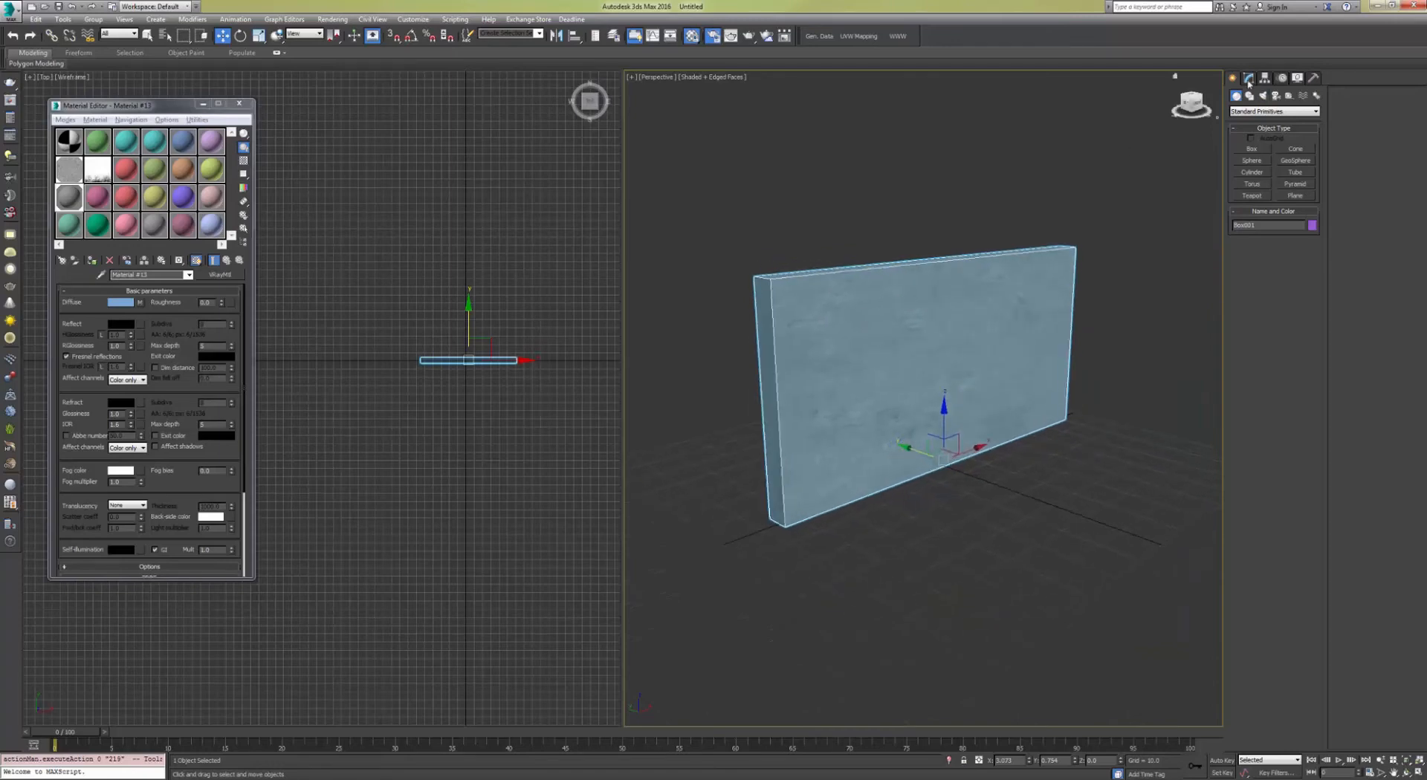
Step: Add a UVW Map modifier to the wall
{"action": "left_click", "coordinate": [1248, 77]}
{"action": "left_click", "coordinate": [1261, 109]}
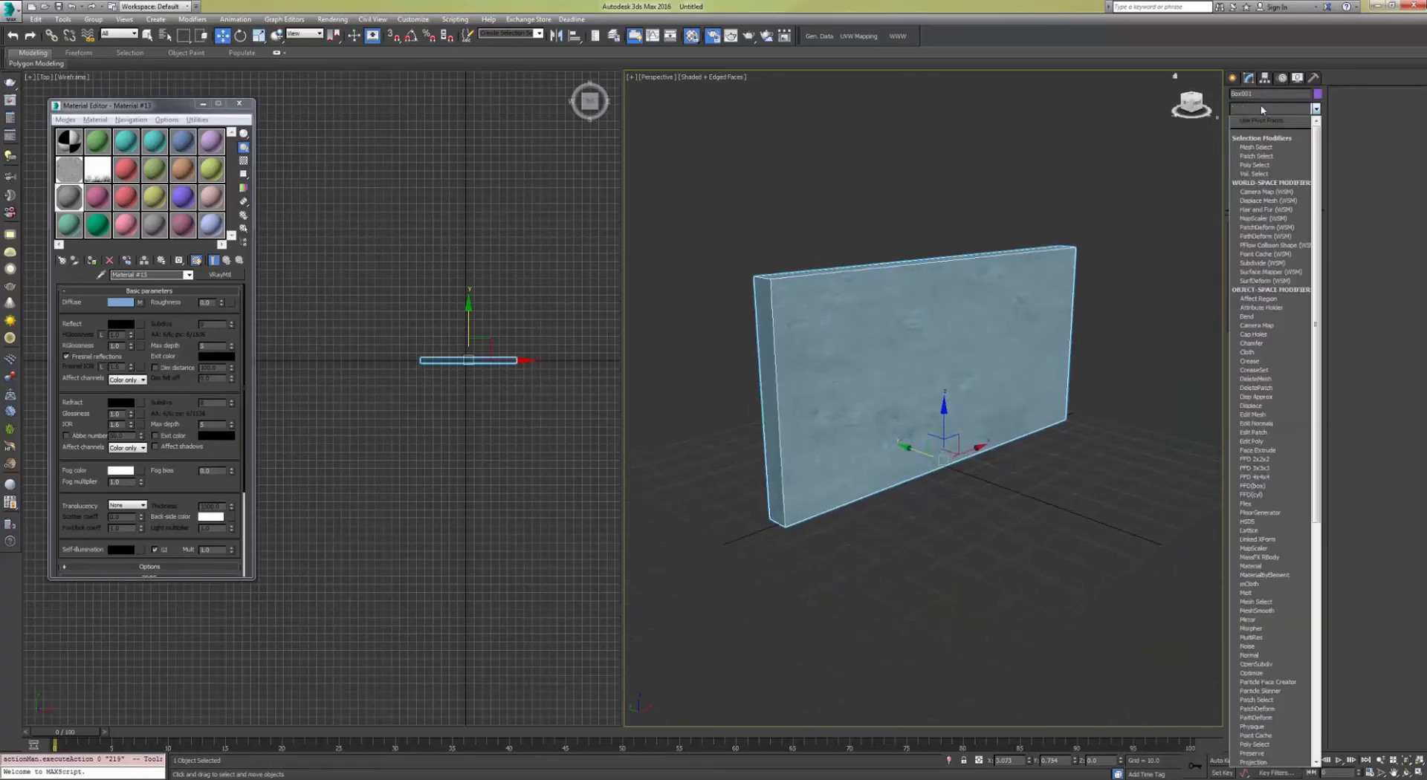
{"action": "type", "text": "uv"}
{"action": "key", "text": "Return"}
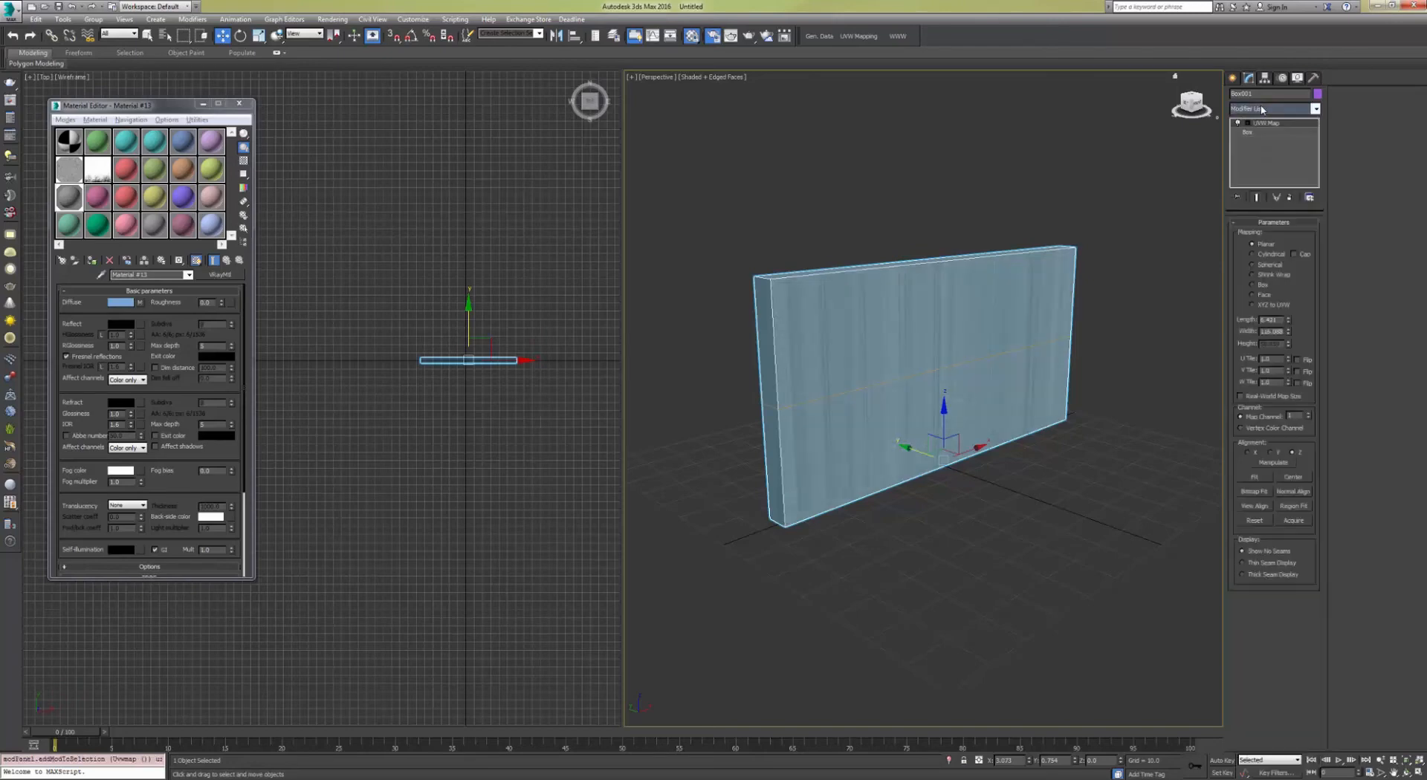
Step: Set the UVW mapping to Box with Length, Width and Height all 64
{"action": "left_click", "coordinate": [1253, 284]}
{"action": "middle_click_drag", "start_coordinate": [825, 401], "coordinate": [910, 414], "text": "alt"}
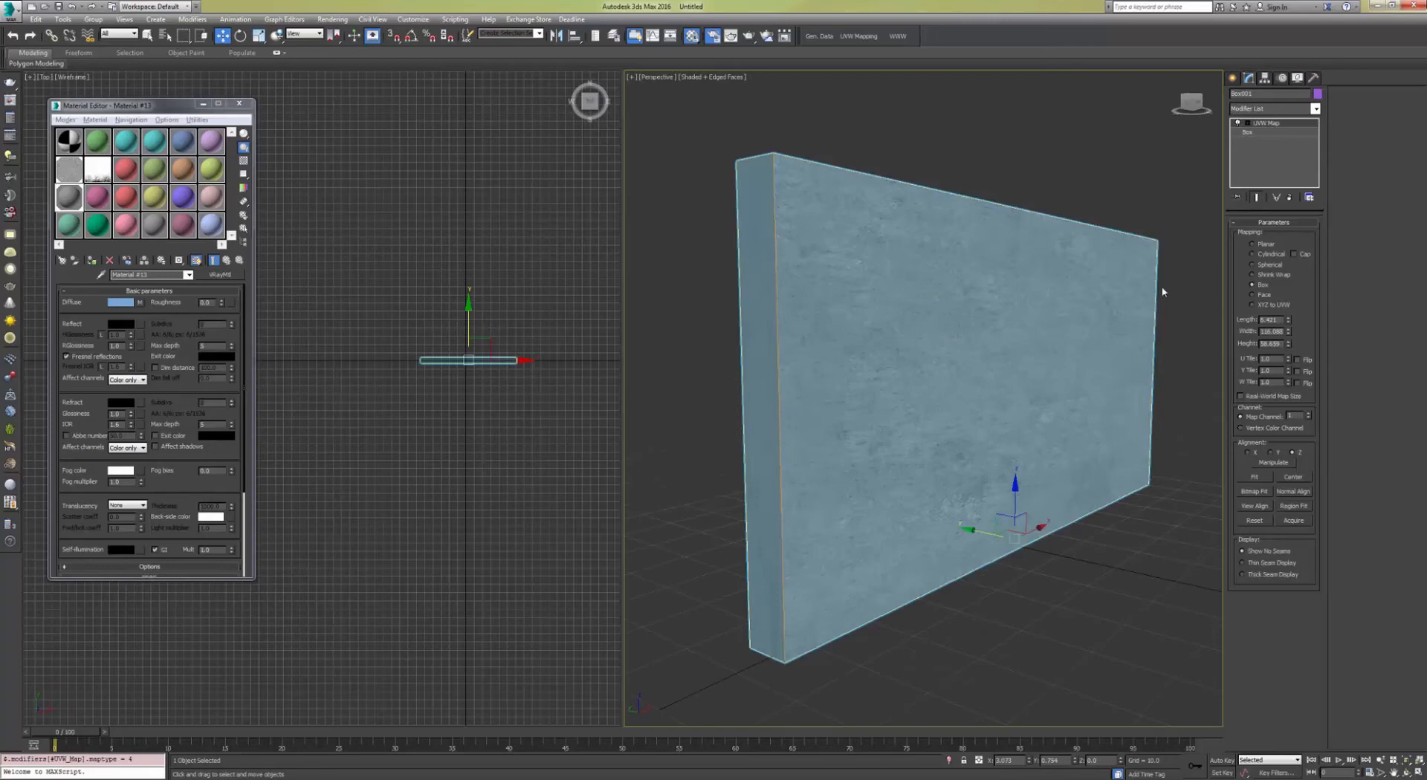
{"action": "left_click_drag", "start_coordinate": [1278, 320], "coordinate": [1217, 323]}
{"action": "type", "text": "64"}
{"action": "key", "text": "Tab"}
{"action": "type", "text": "64"}
{"action": "key", "text": "Tab"}
{"action": "type", "text": "64"}
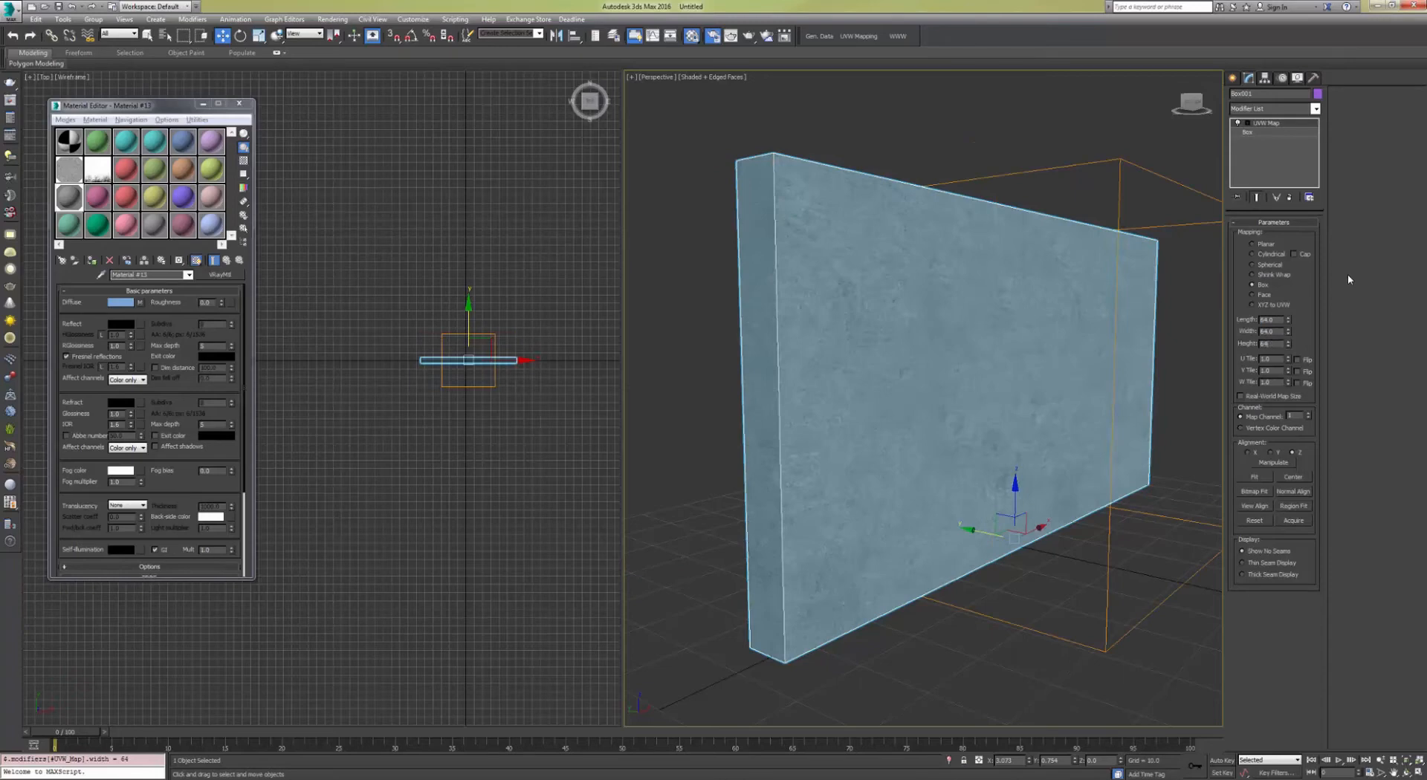
{"action": "key", "text": "Return"}
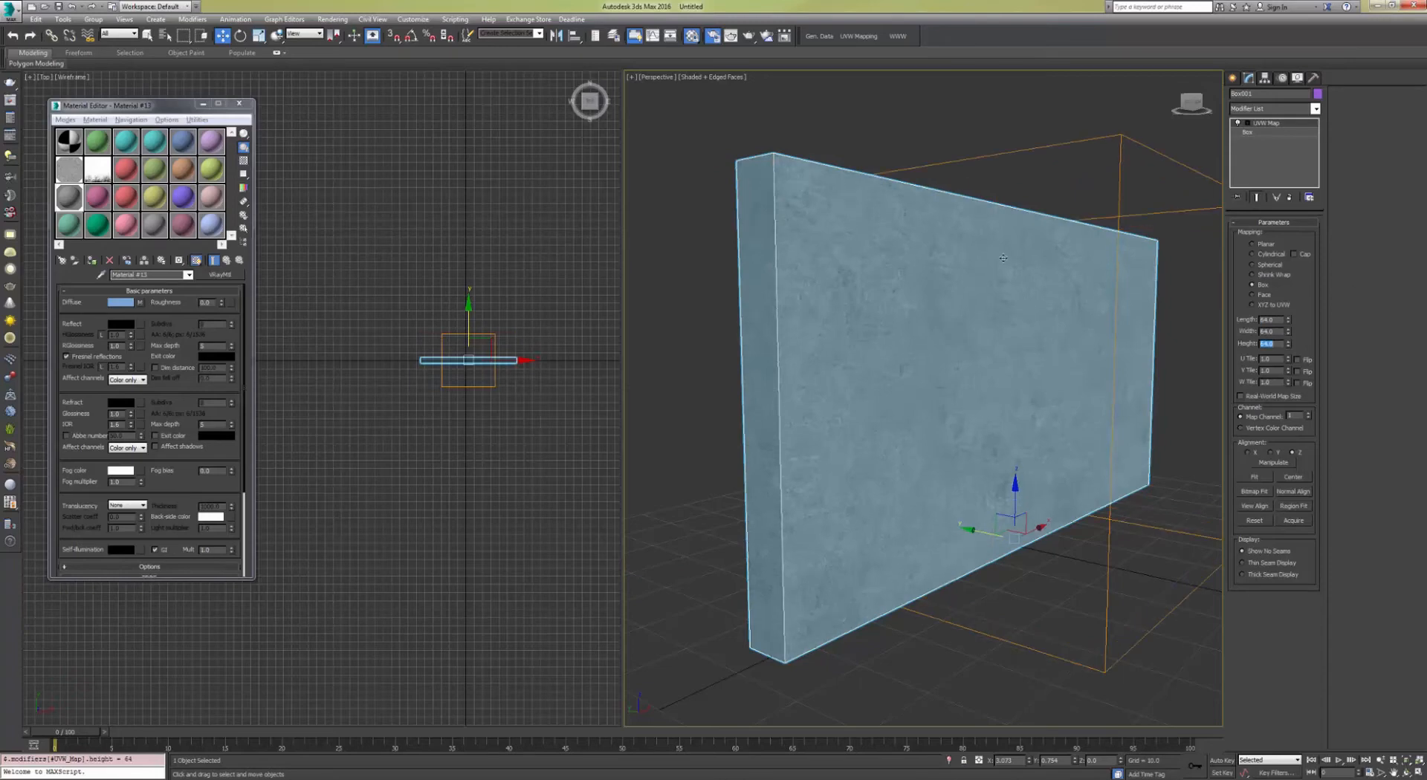
Step: Examine the box-mapped concrete texture on the wall in the Perspective viewport
{"action": "middle_click_drag", "start_coordinate": [1003, 258], "coordinate": [930, 309], "text": "alt"}
{"action": "scroll", "coordinate": [956, 315], "scroll_direction": "down", "scroll_amount": 4}
{"action": "middle_click_drag", "start_coordinate": [1148, 294], "coordinate": [983, 288]}
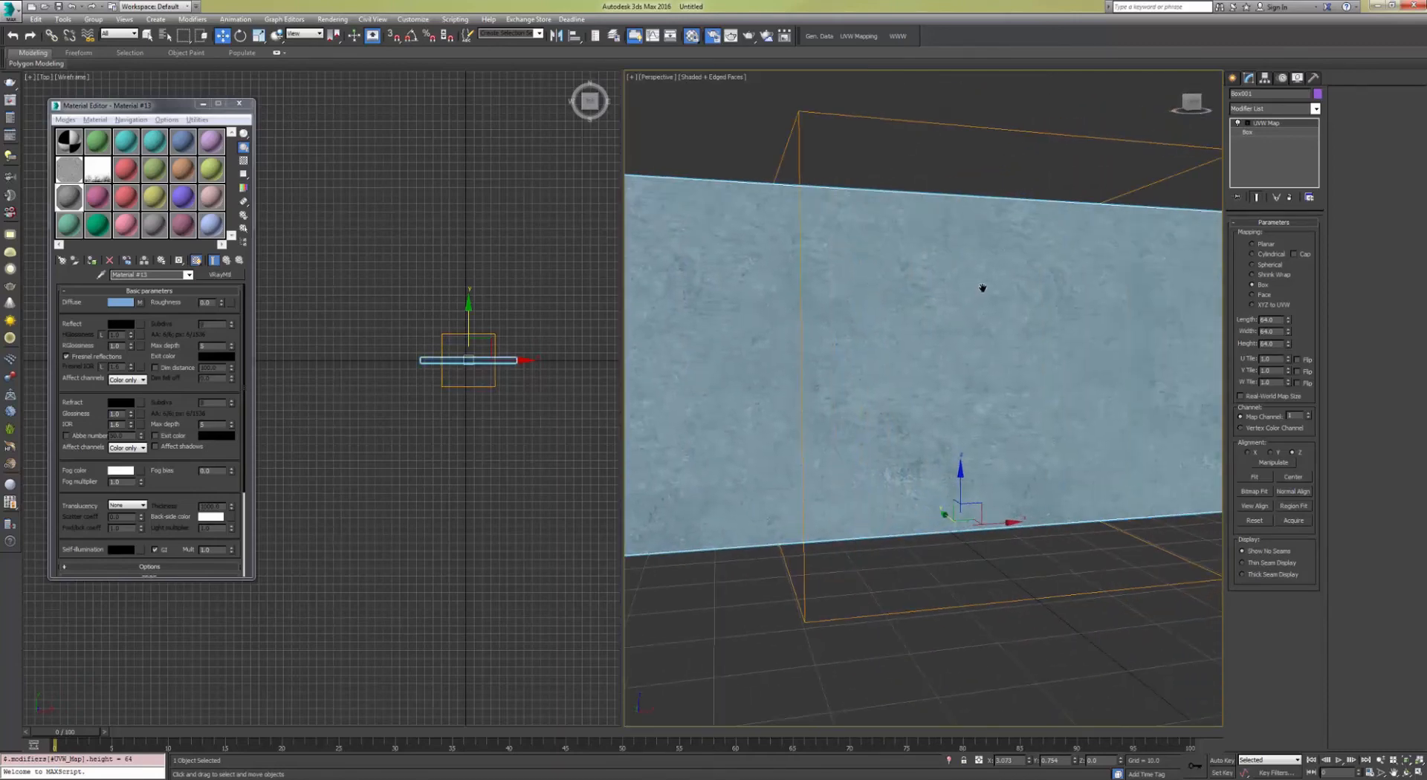
{"action": "middle_click_drag", "start_coordinate": [1098, 283], "coordinate": [961, 295], "text": "alt"}
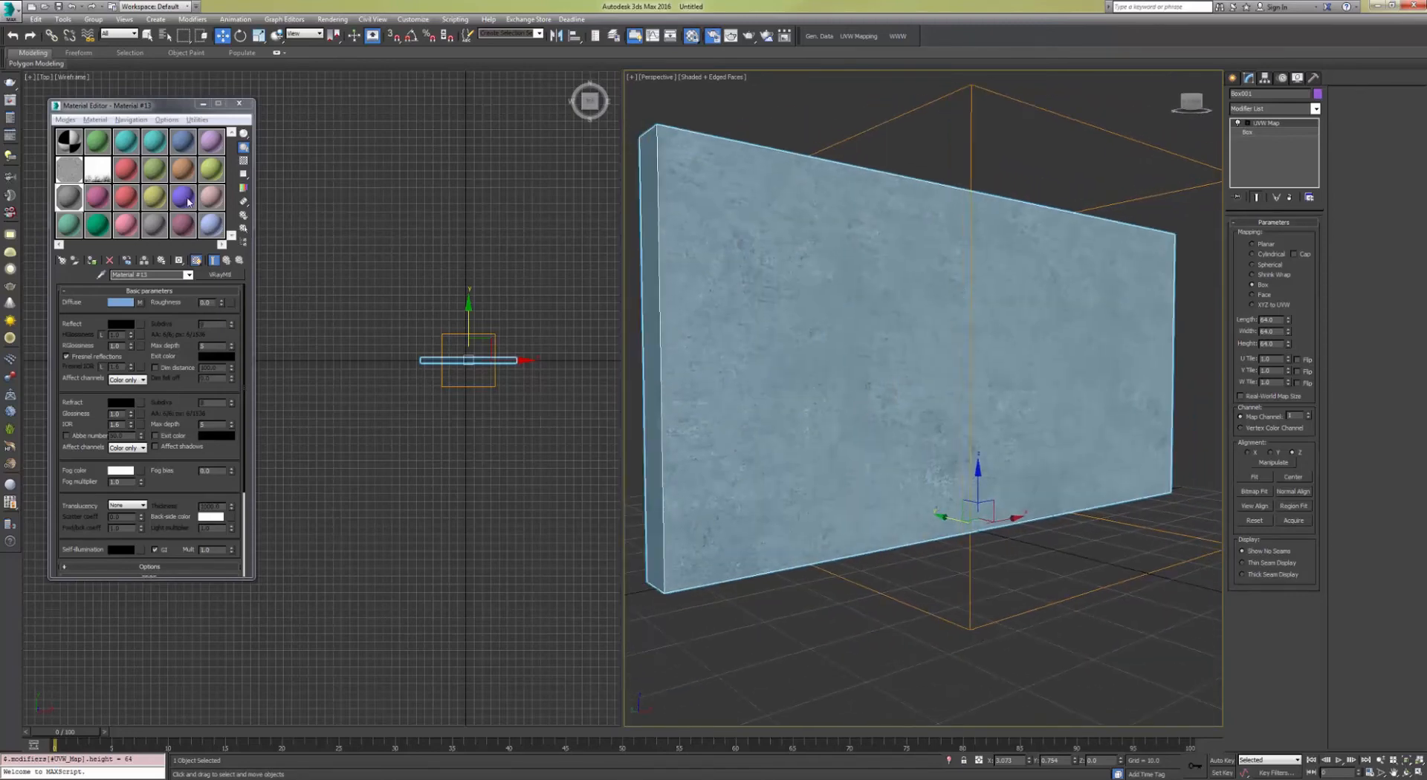
Step: Copy the dirt mask bitmap into a new VRay material's Diffuse, assign that material to the wall and show it in the viewport
{"action": "left_click", "coordinate": [95, 165]}
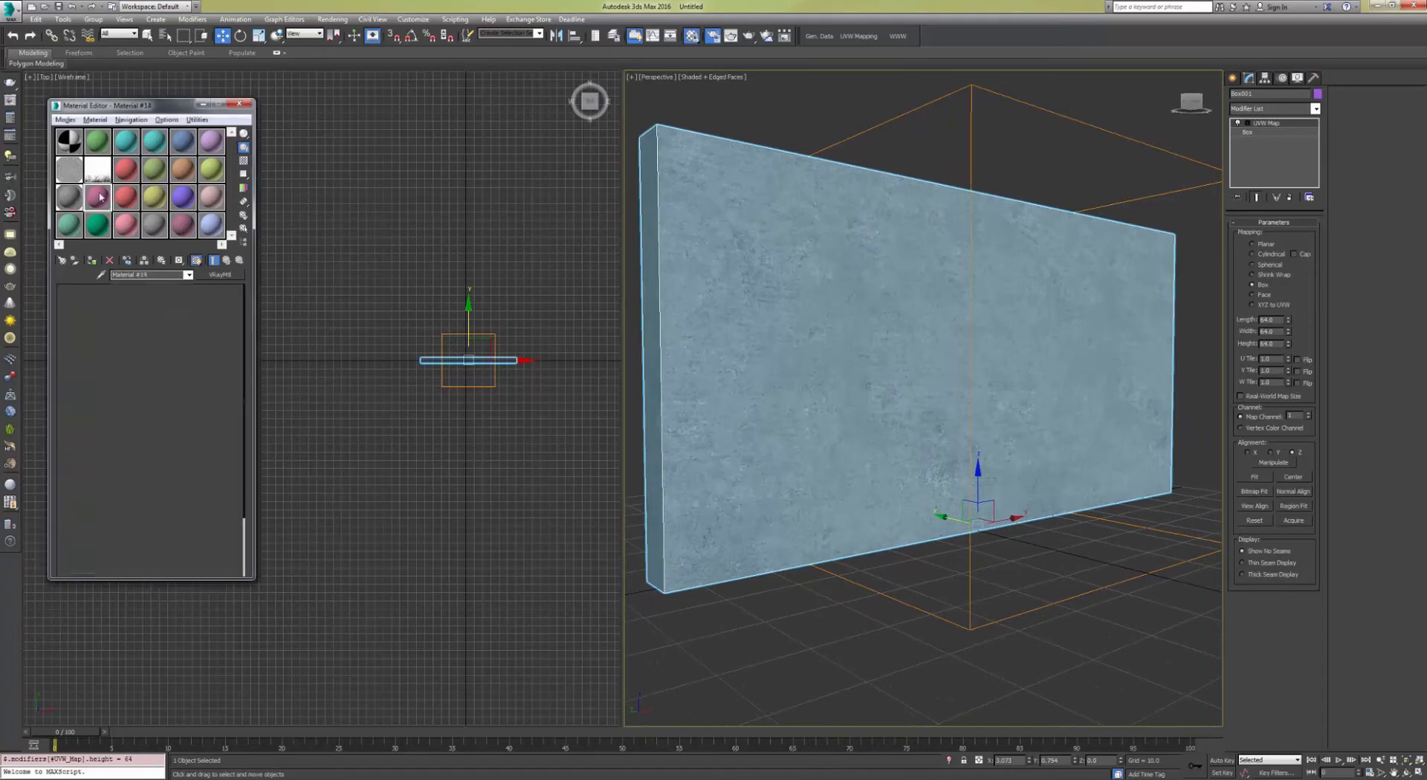
{"action": "left_click", "coordinate": [98, 171]}
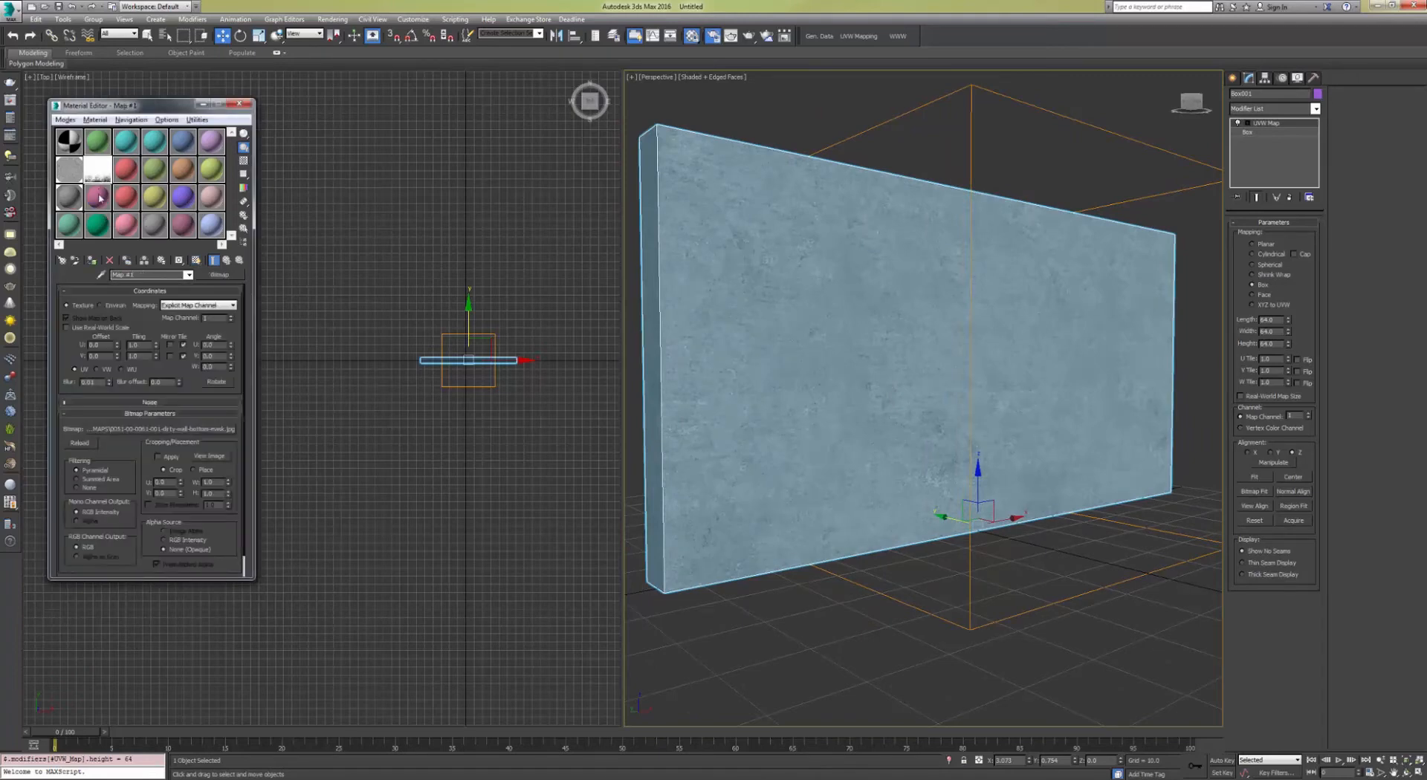
{"action": "left_click", "coordinate": [98, 197]}
{"action": "left_click_drag", "start_coordinate": [102, 171], "coordinate": [143, 301]}
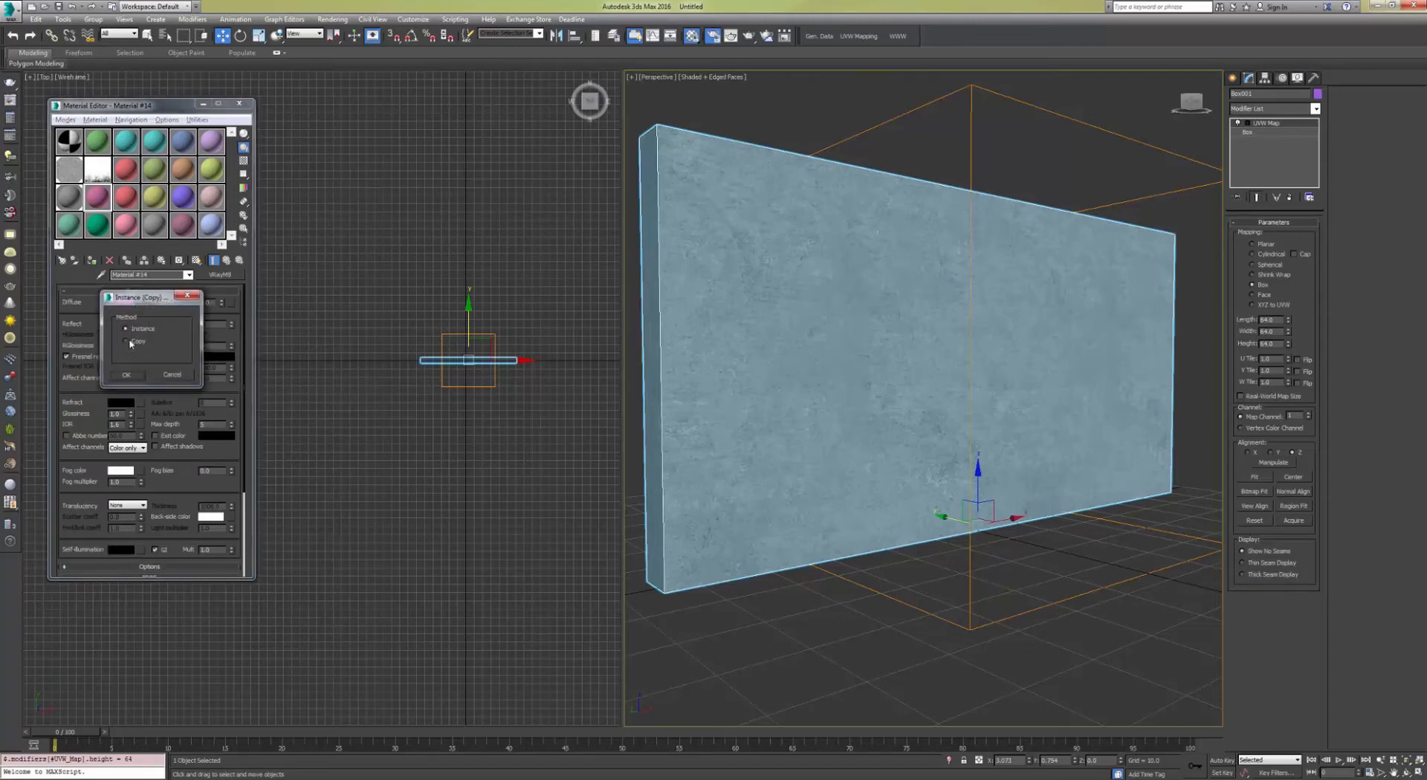
{"action": "left_click", "coordinate": [128, 375]}
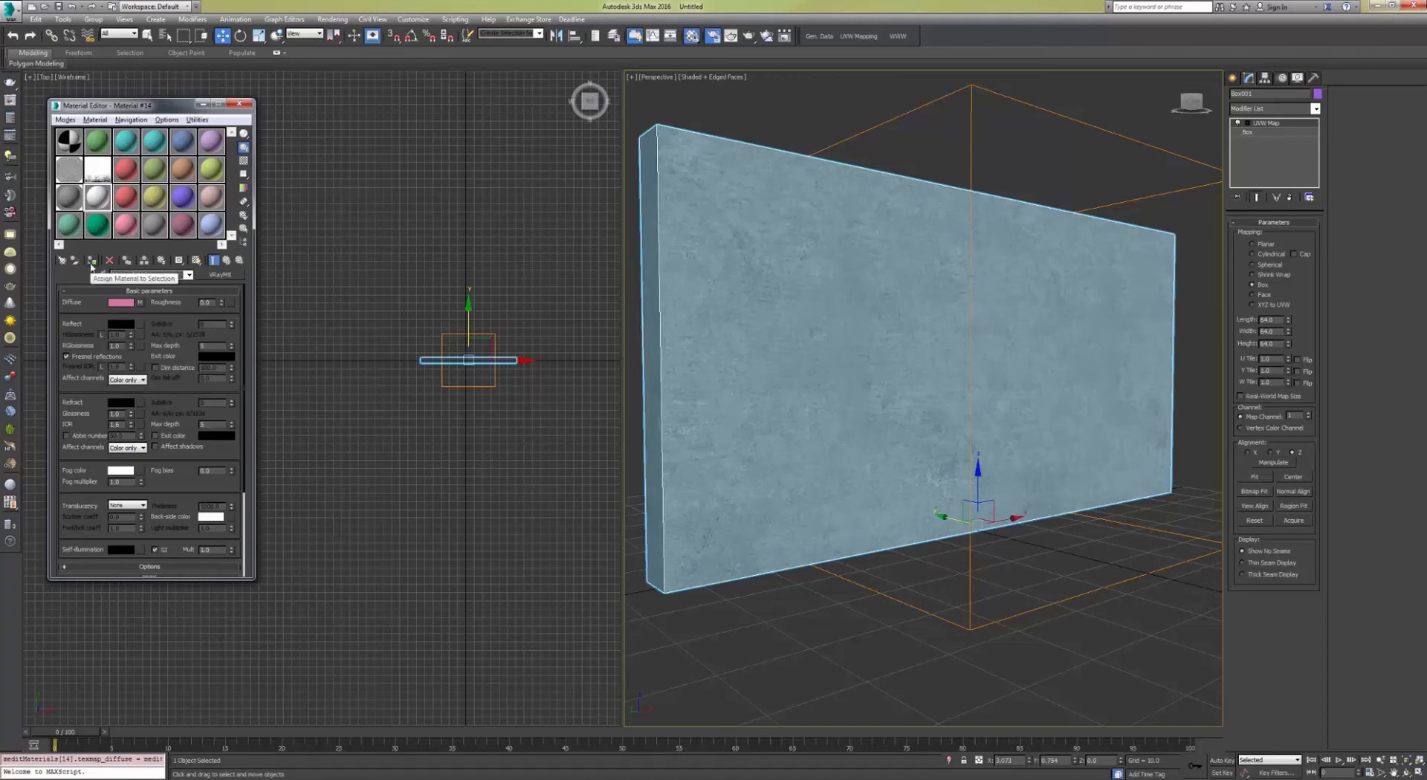
{"action": "left_click", "coordinate": [92, 262]}
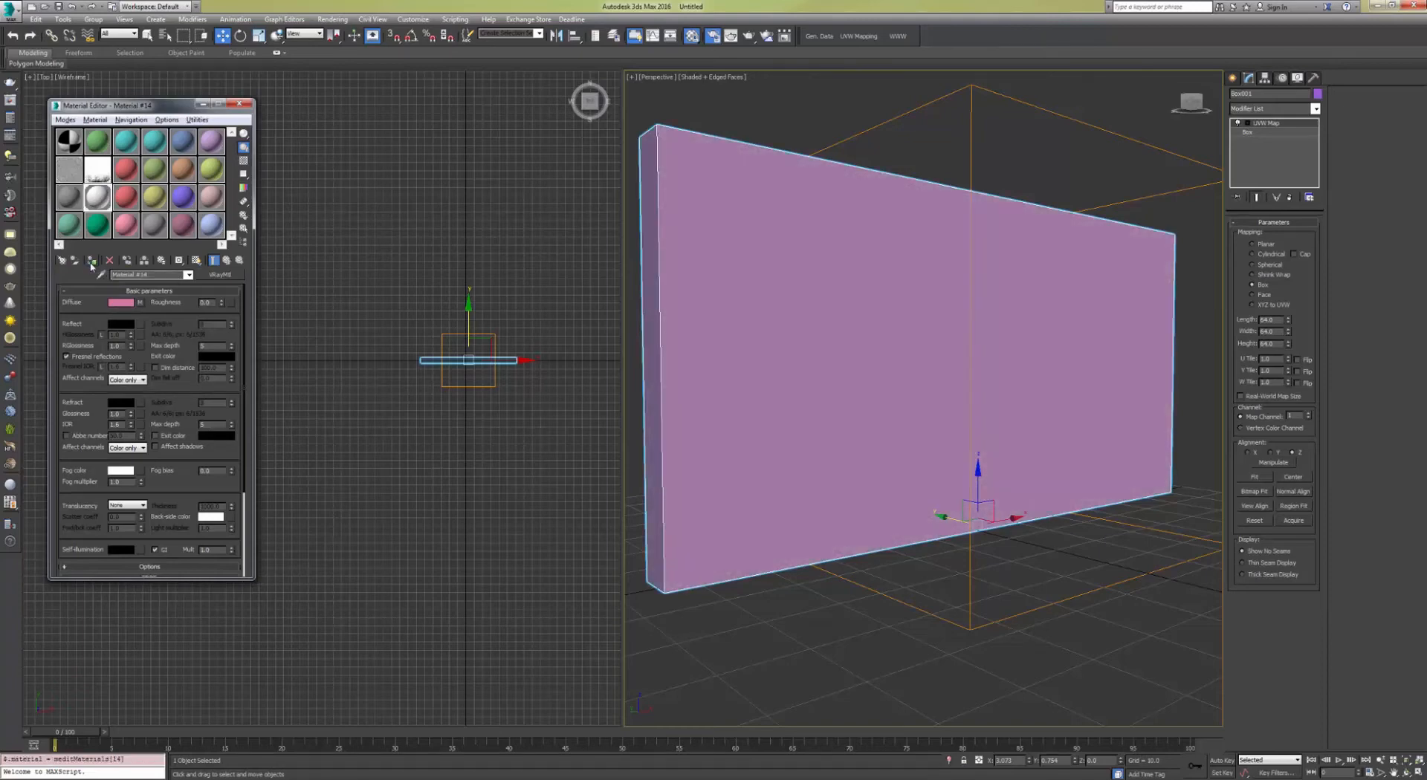
{"action": "left_click", "coordinate": [198, 260]}
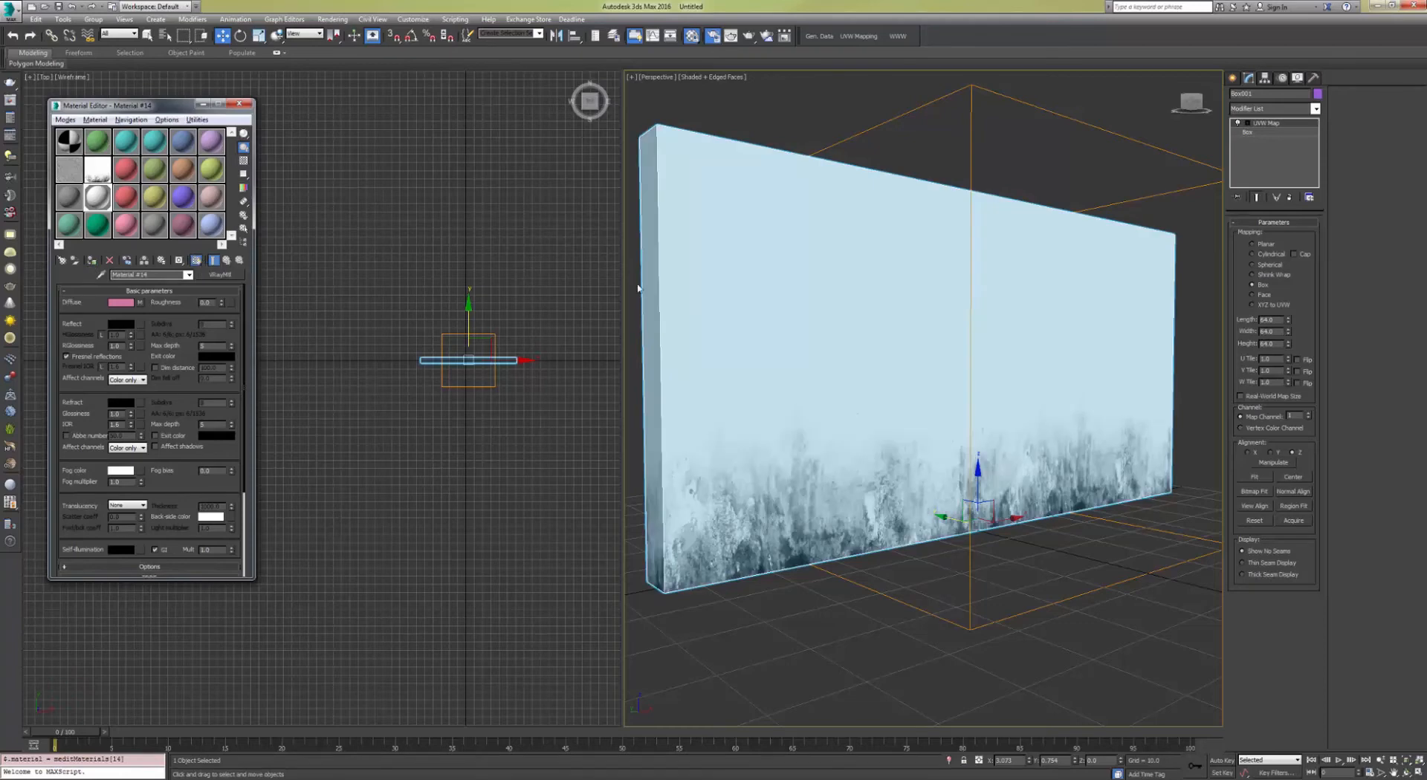
Step: Add a second UVW Map modifier to the wall and set its mapping to Box
{"action": "mouse_move", "coordinate": [824, 311]}
{"action": "middle_mouse_down", "text": "alt"}
{"action": "mouse_move", "coordinate": [810, 312]}
{"action": "mouse_move", "coordinate": [1006, 299]}
{"action": "mouse_move", "coordinate": [847, 297]}
{"action": "middle_mouse_up", "text": "alt"}
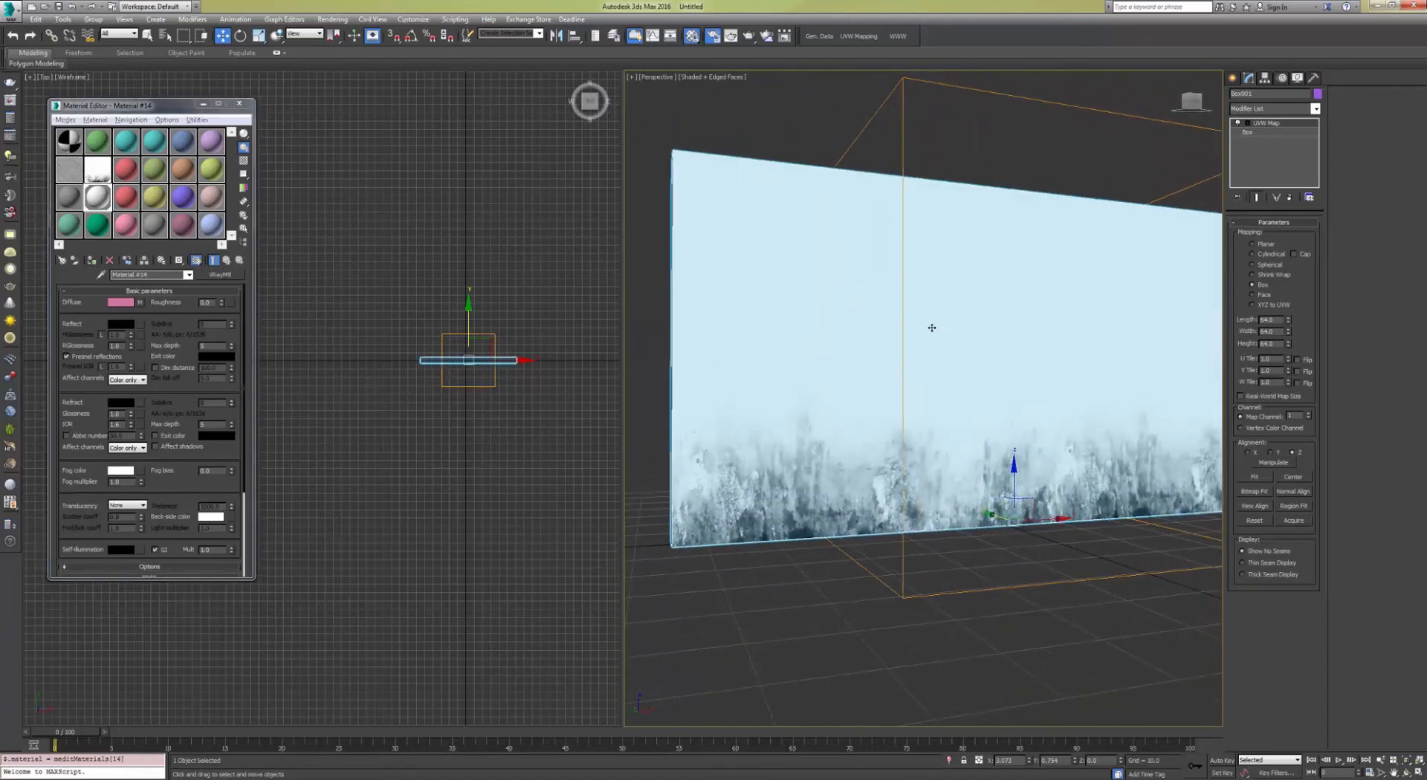
{"action": "middle_click_drag", "start_coordinate": [978, 420], "coordinate": [837, 480], "text": "alt"}
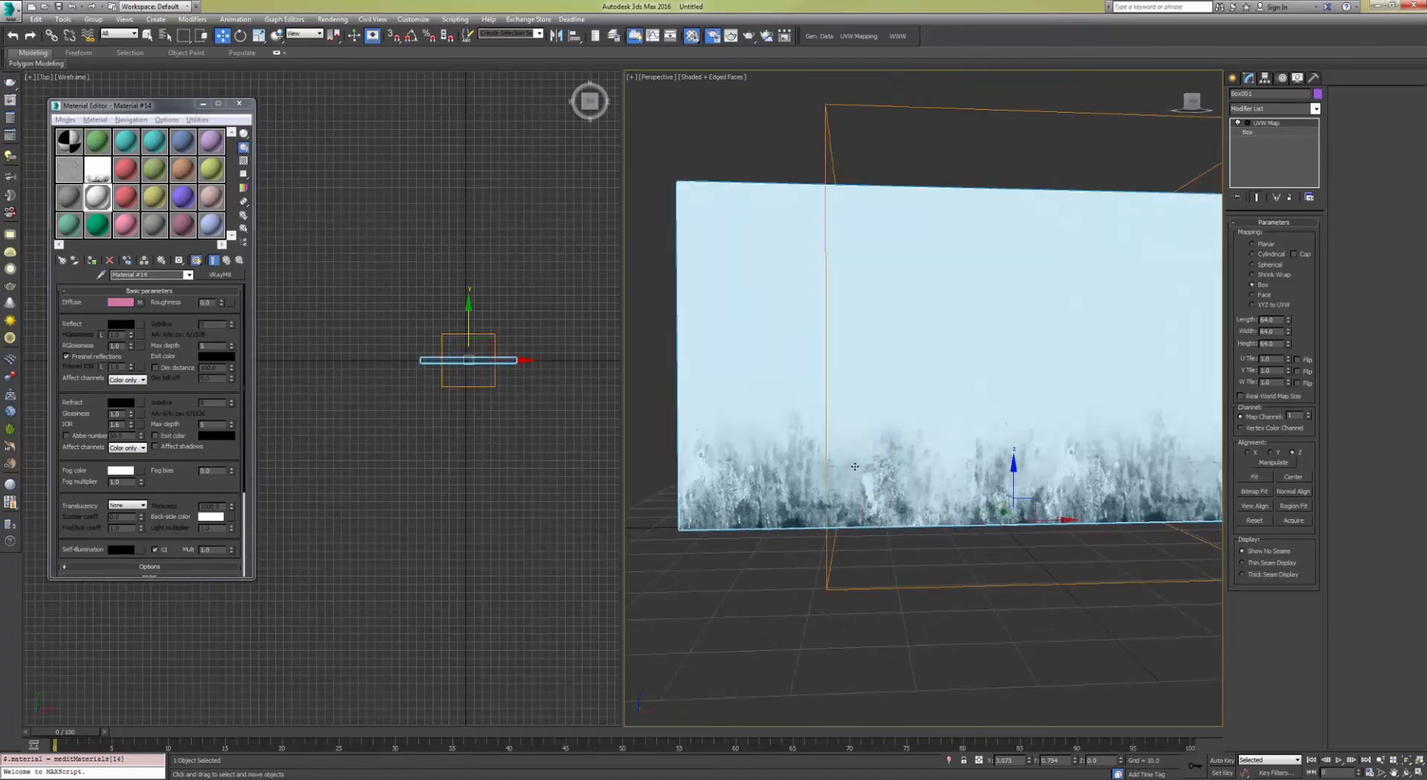
{"action": "middle_click_drag", "start_coordinate": [864, 462], "coordinate": [966, 407], "text": "alt"}
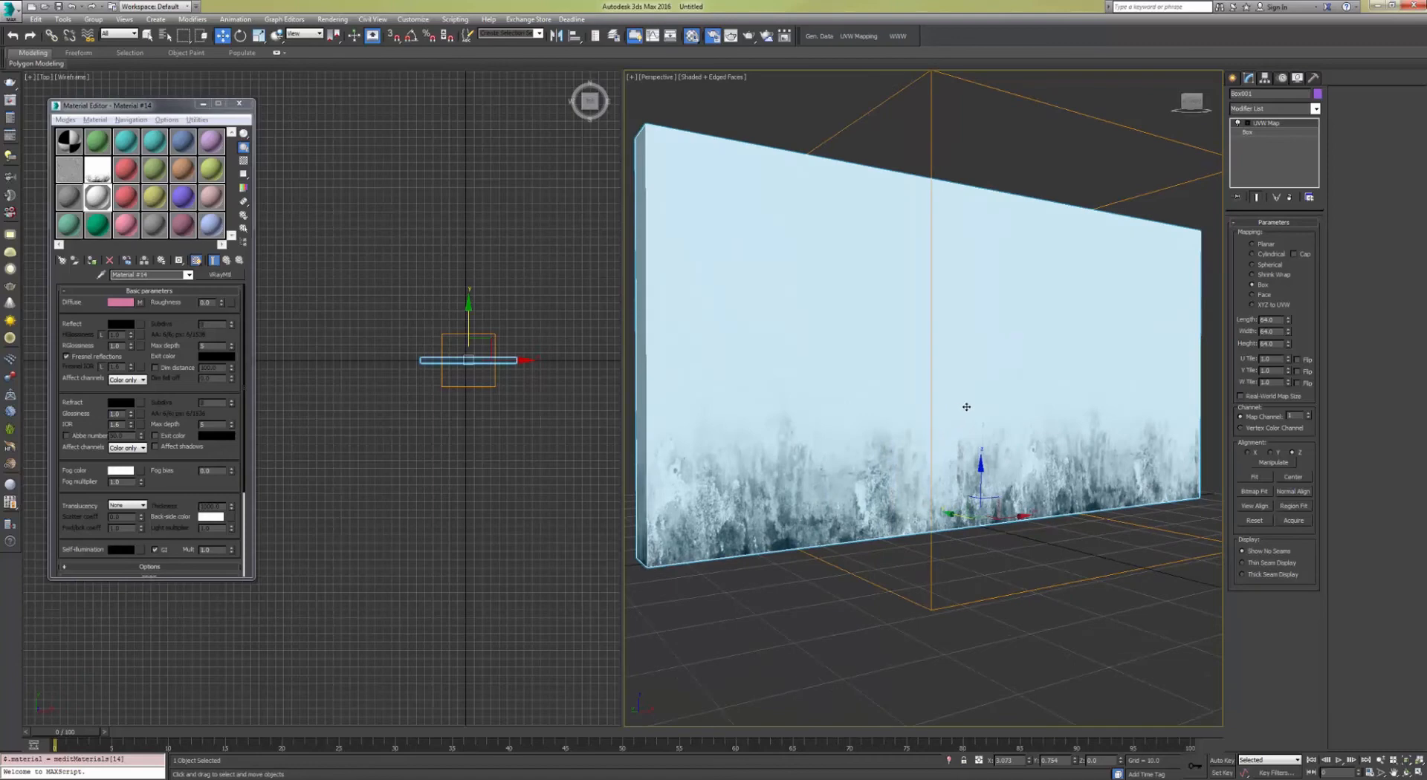
{"action": "left_click", "coordinate": [1255, 110]}
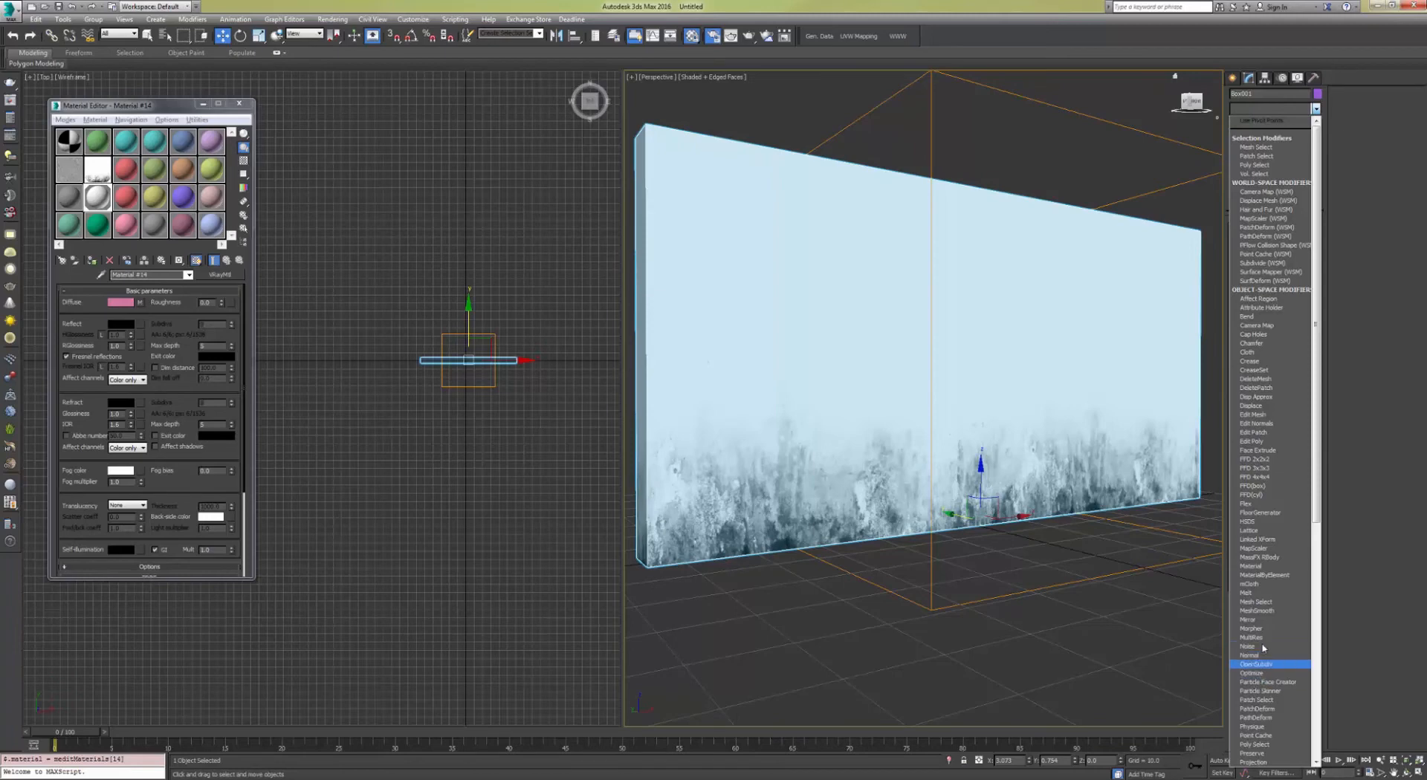
{"action": "scroll", "coordinate": [1265, 633], "scroll_direction": "down", "scroll_amount": 10}
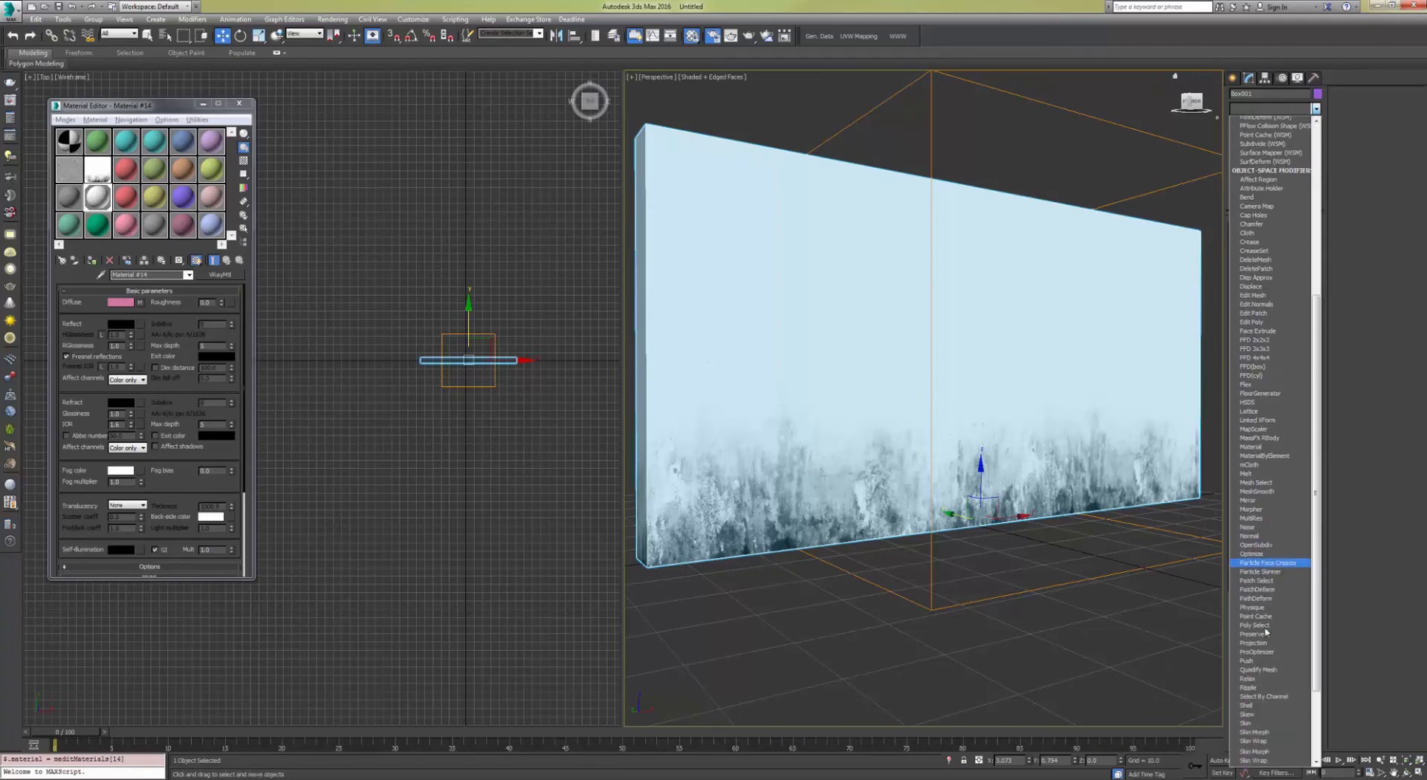
{"action": "key", "text": "u"}
{"action": "key", "text": "u"}
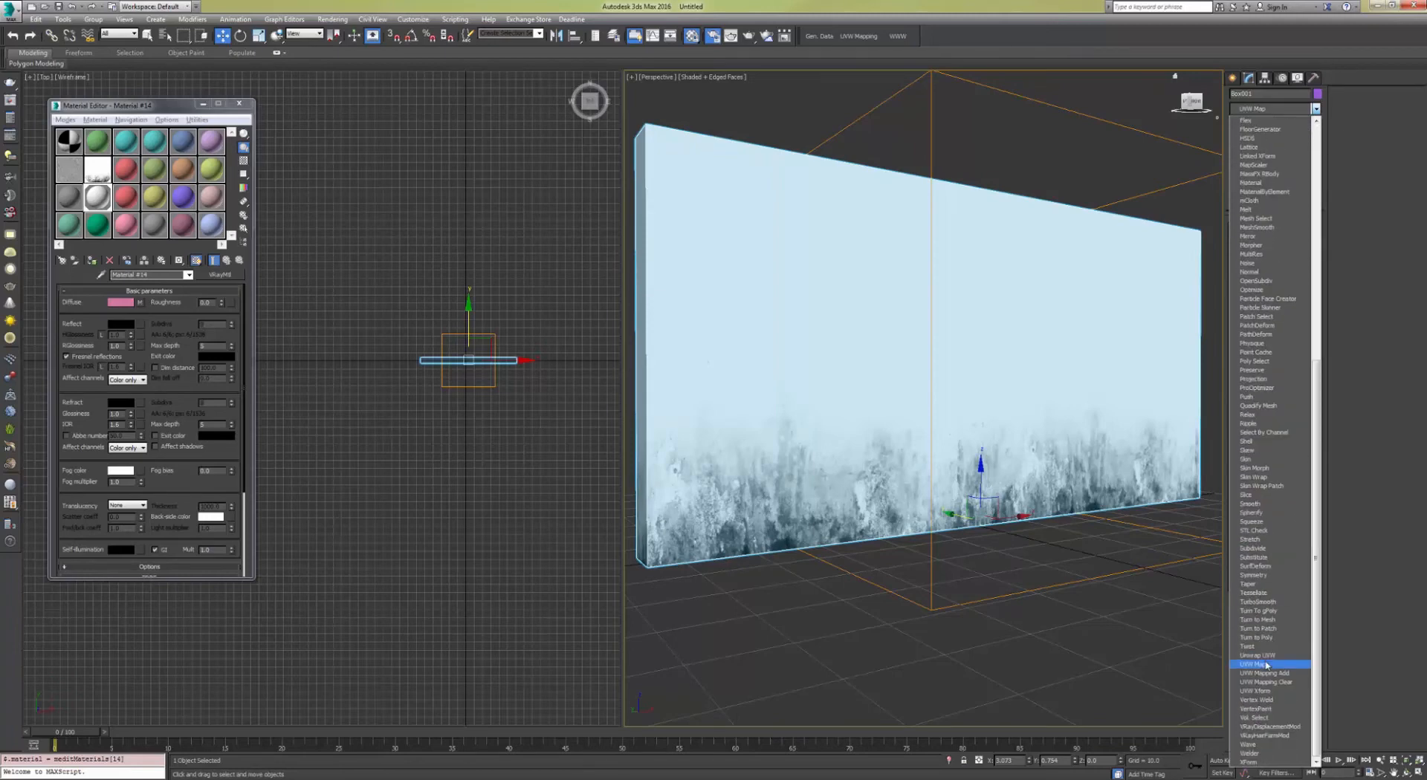
{"action": "left_click", "coordinate": [1266, 665]}
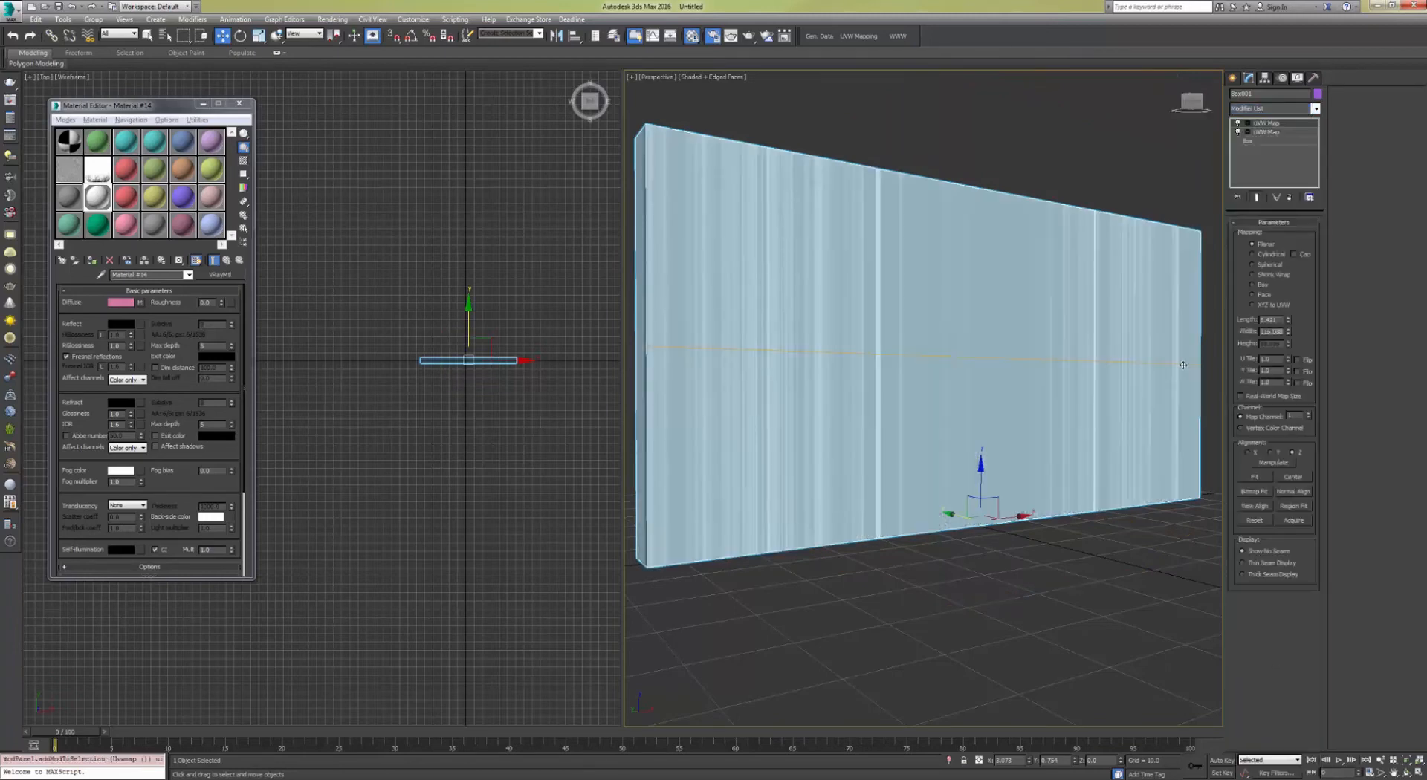
{"action": "left_click", "coordinate": [1261, 286]}
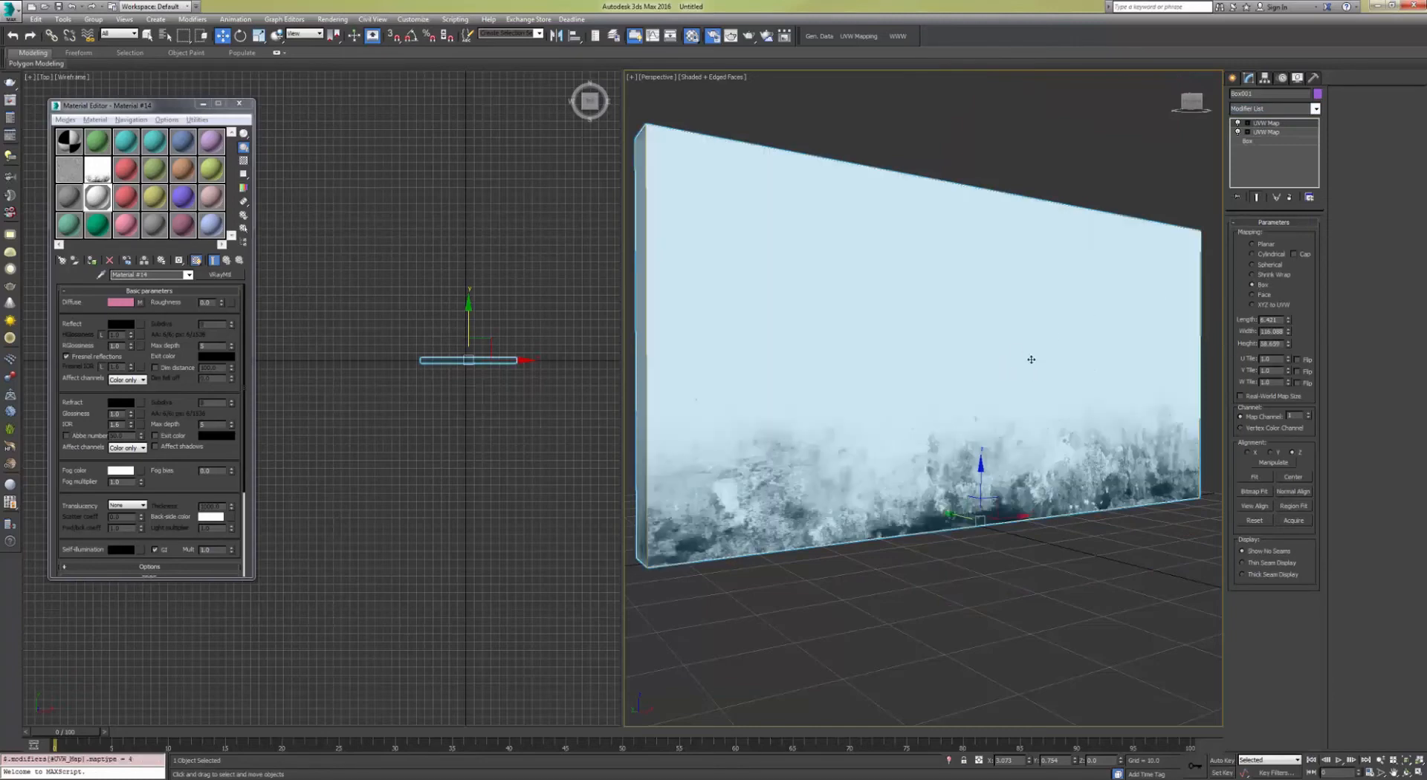
Step: Scale the second UVW Map's gizmo to fit the dirt mask onto the wall
{"action": "middle_click_drag", "start_coordinate": [1031, 360], "coordinate": [959, 388], "text": "alt"}
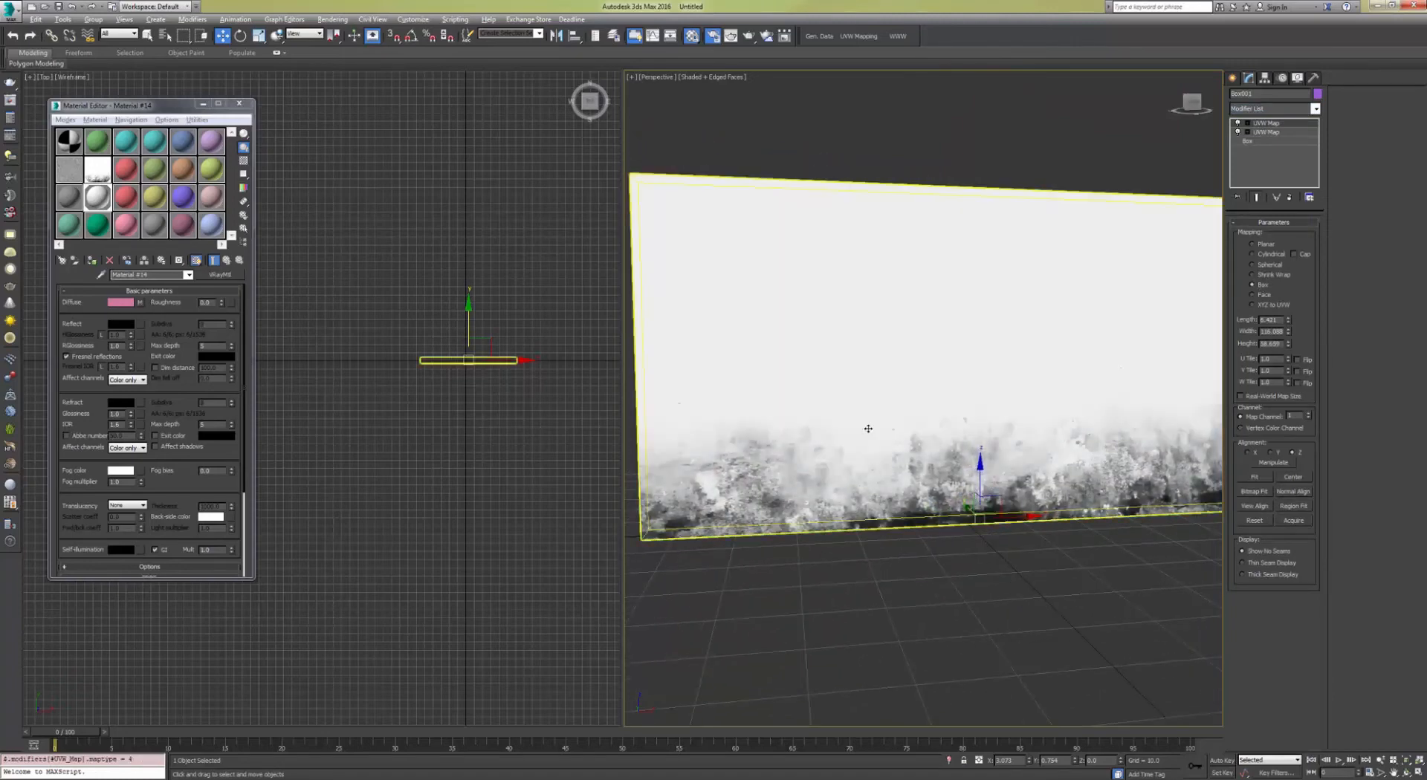
{"action": "middle_click_drag", "start_coordinate": [868, 429], "coordinate": [933, 421], "text": "alt"}
{"action": "left_click", "coordinate": [1268, 123]}
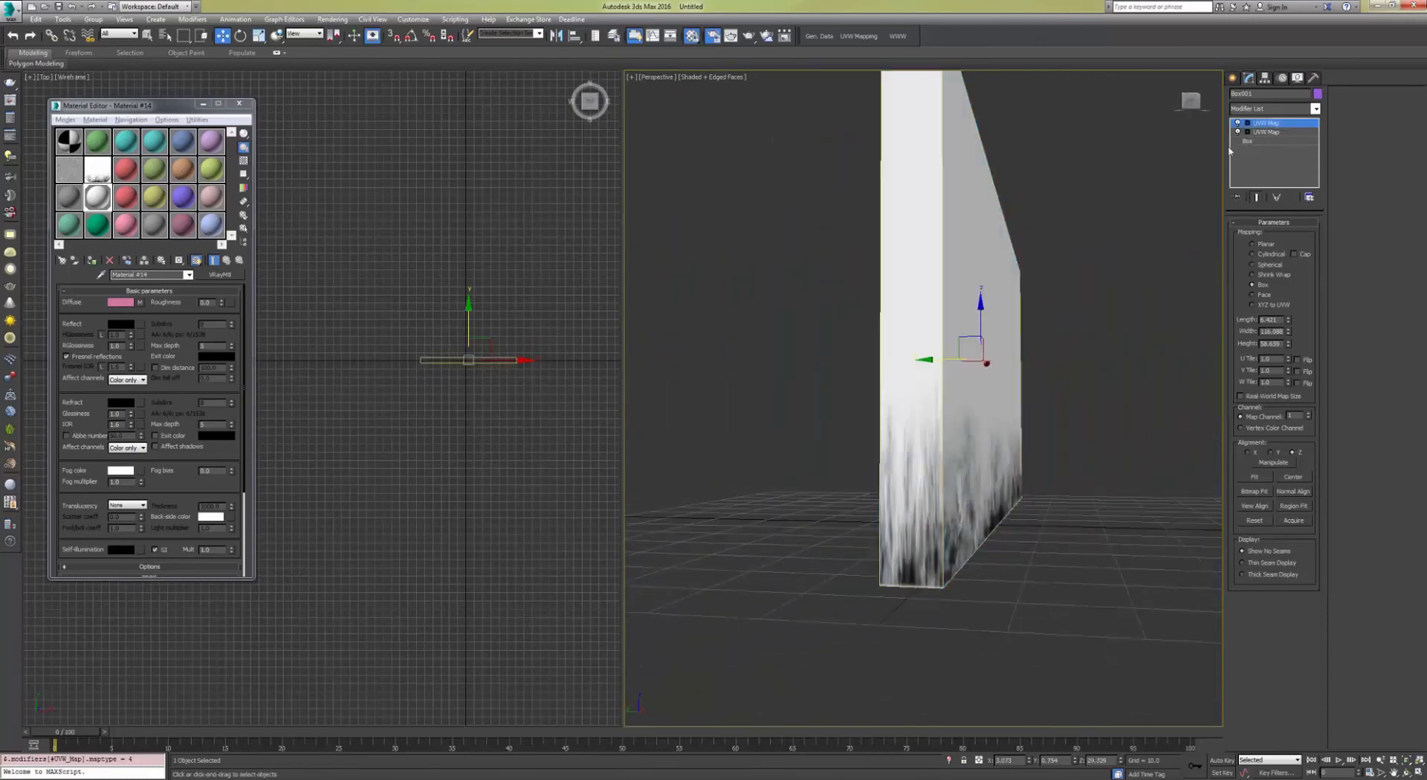
{"action": "key", "text": "r"}
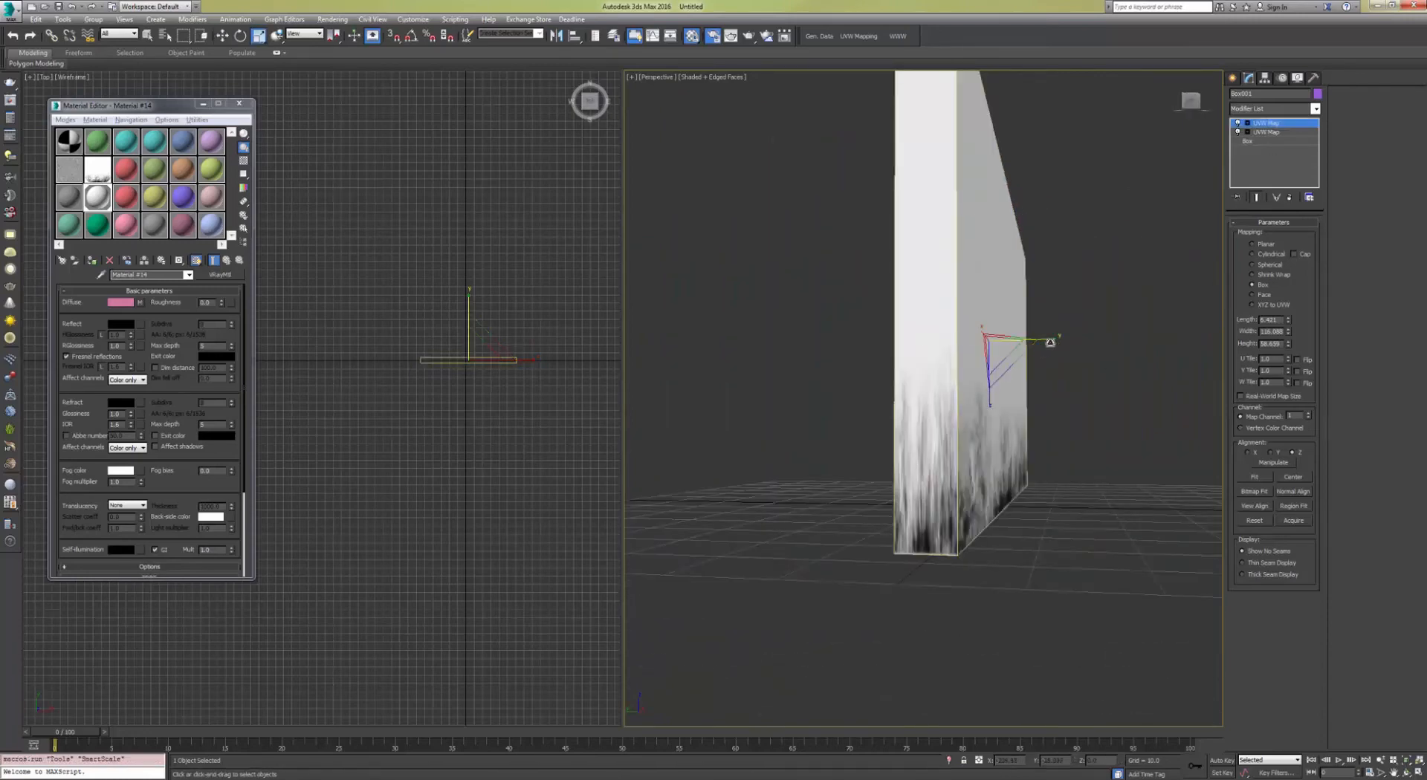
{"action": "left_click_drag", "start_coordinate": [1048, 341], "coordinate": [1324, 340]}
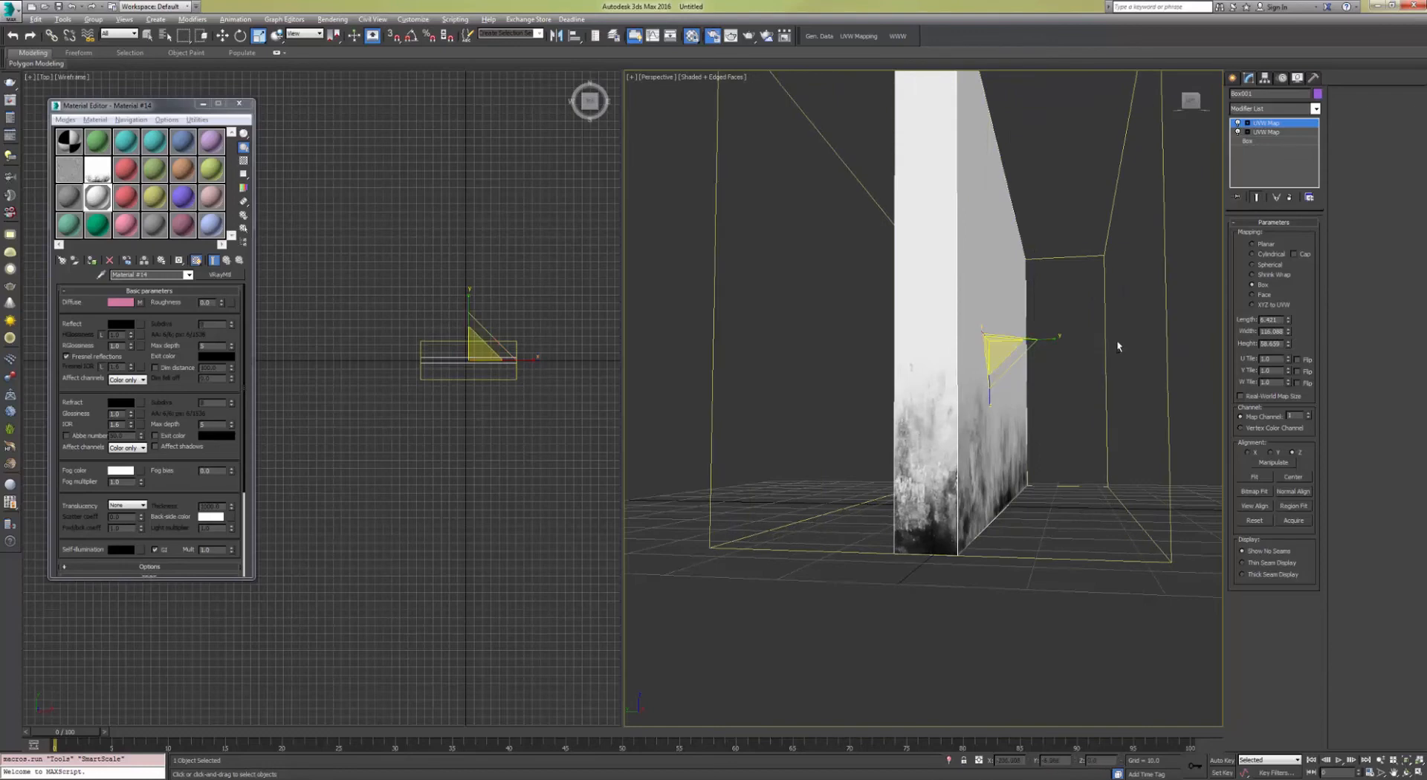
{"action": "middle_click_drag", "start_coordinate": [1116, 340], "coordinate": [1028, 350], "text": "alt"}
{"action": "mouse_move", "coordinate": [959, 340]}
{"action": "left_mouse_down"}
{"action": "mouse_move", "coordinate": [983, 338]}
{"action": "mouse_move", "coordinate": [954, 342]}
{"action": "left_mouse_up"}
{"action": "middle_click_drag", "start_coordinate": [1140, 405], "coordinate": [1063, 408]}
{"action": "scroll", "coordinate": [1063, 408], "scroll_direction": "down", "scroll_amount": 3}
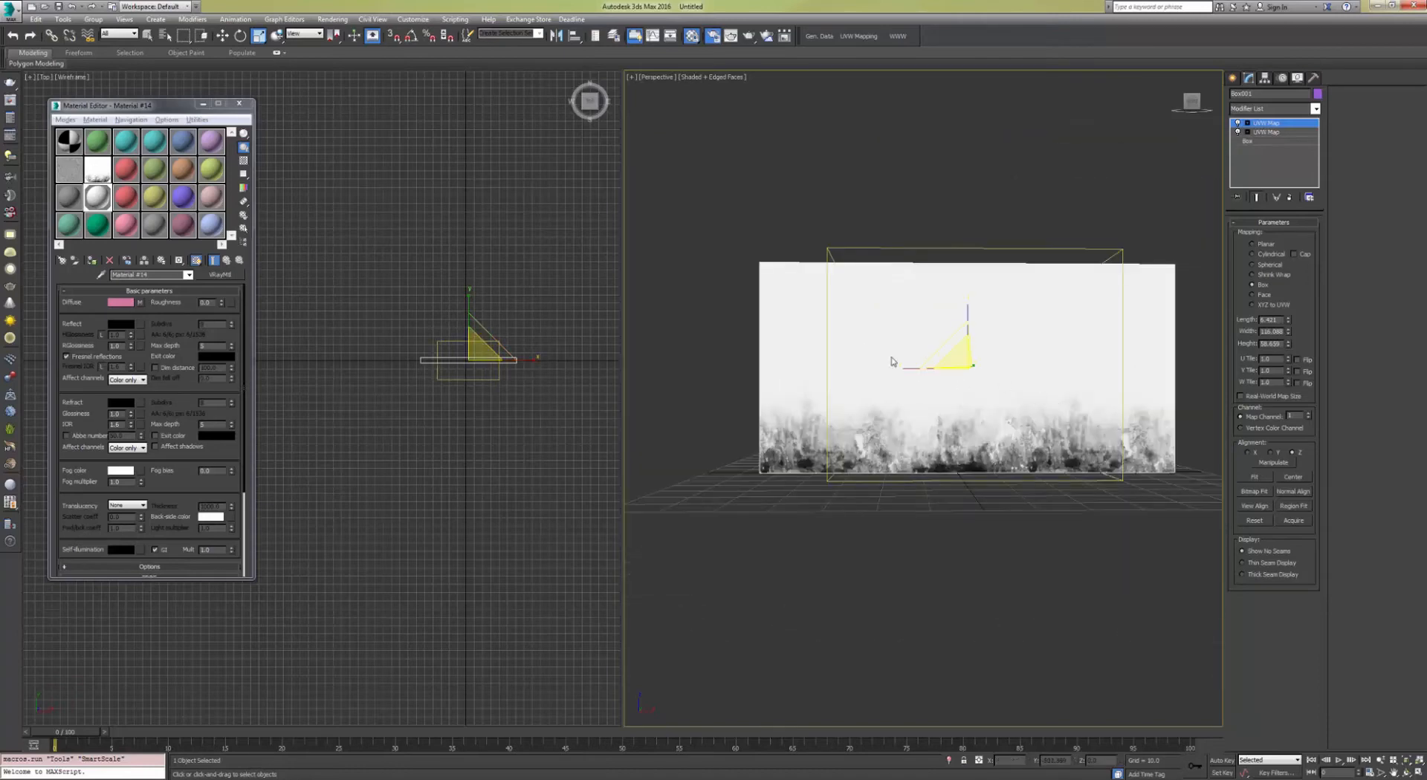
{"action": "middle_click_drag", "start_coordinate": [885, 366], "coordinate": [956, 356], "text": "alt"}
{"action": "scroll", "coordinate": [892, 385], "scroll_direction": "up", "scroll_amount": 3}
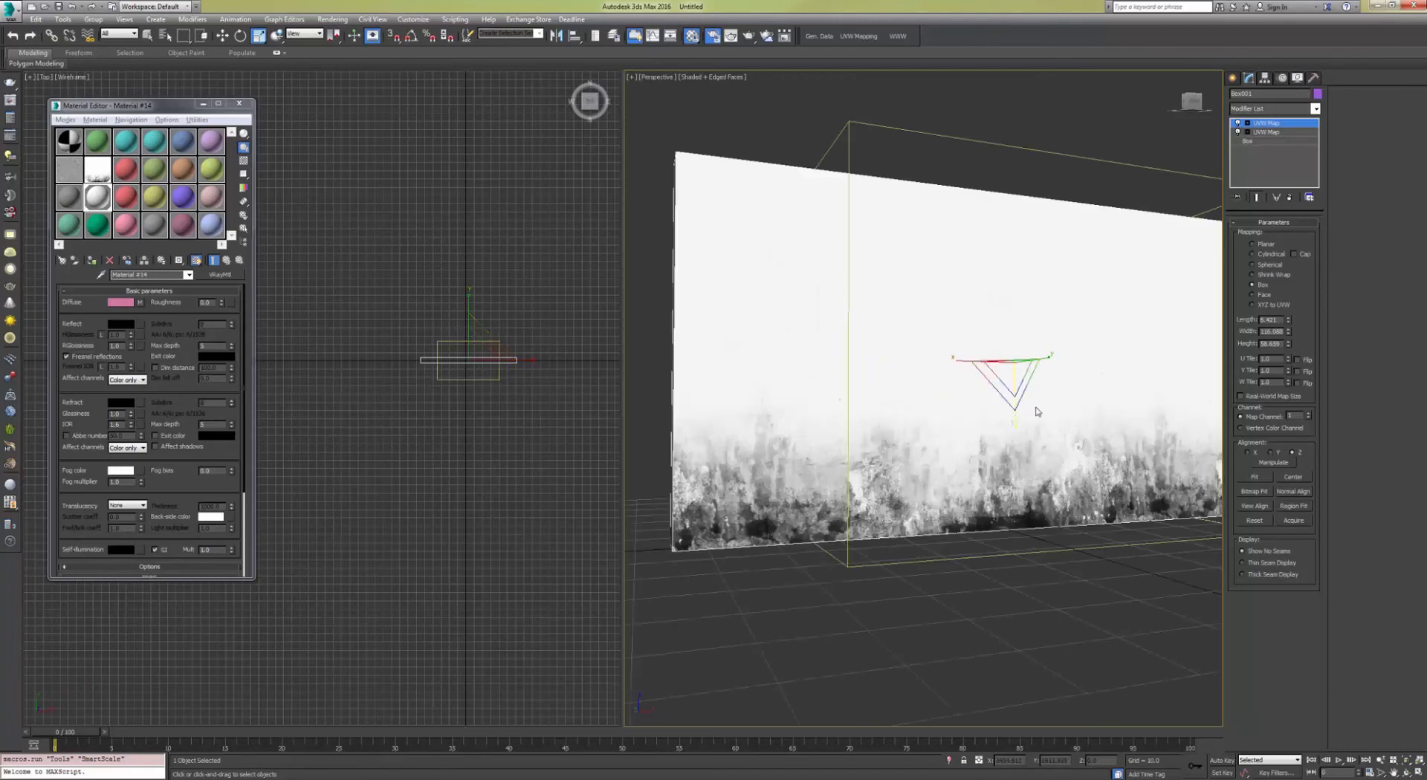
{"action": "middle_click_drag", "start_coordinate": [1037, 411], "coordinate": [912, 359], "text": "alt"}
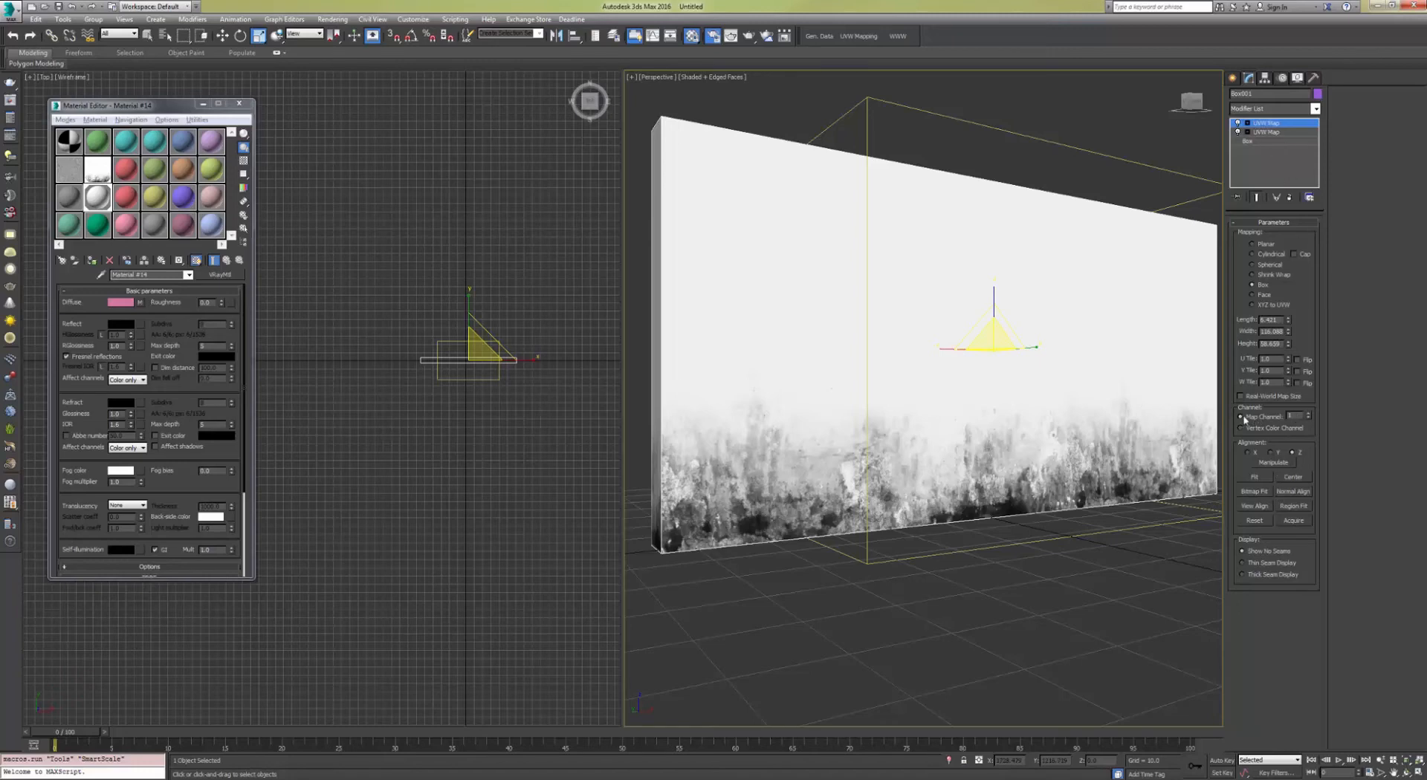
Step: Set the second UVW Map modifier's map channel to 2
{"action": "left_click", "coordinate": [1308, 414]}
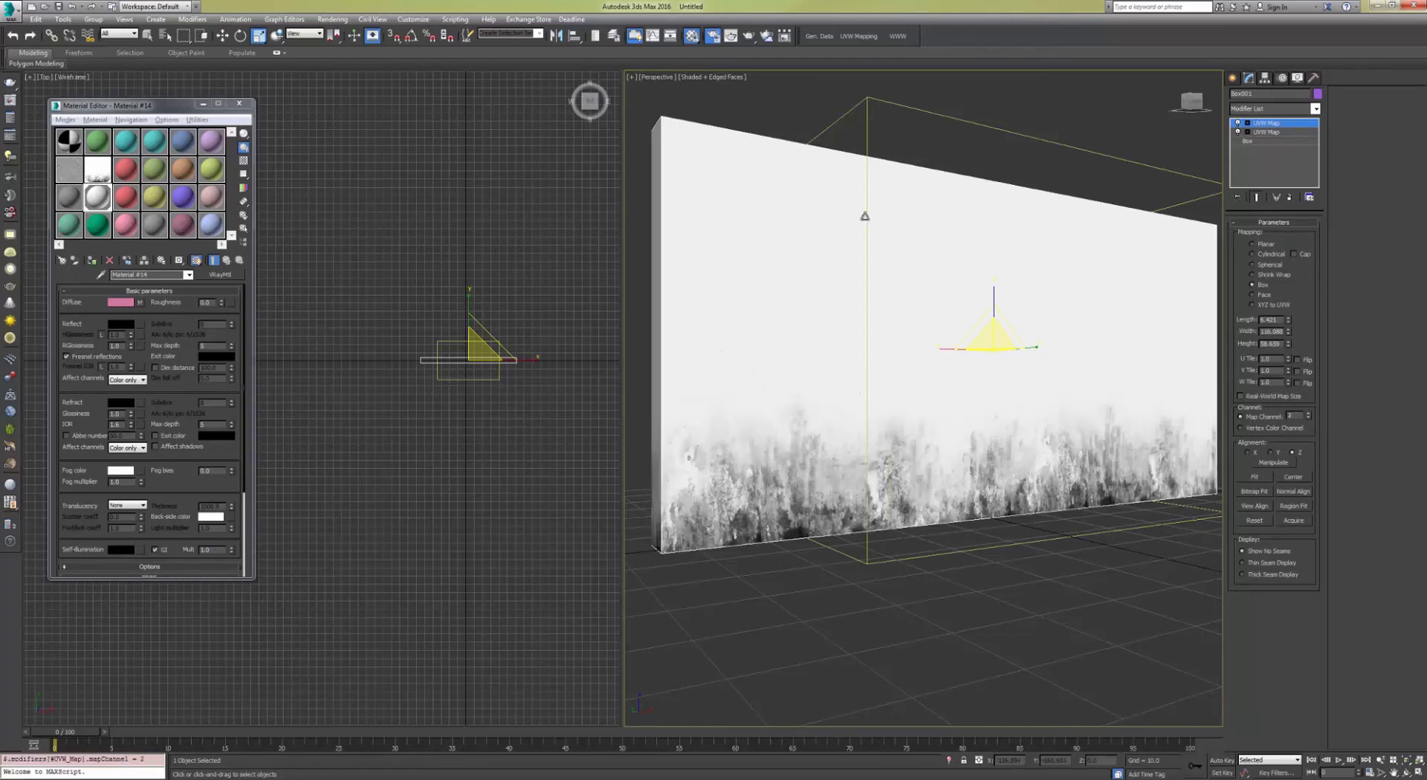
{"action": "middle_click_drag", "start_coordinate": [796, 248], "coordinate": [845, 202]}
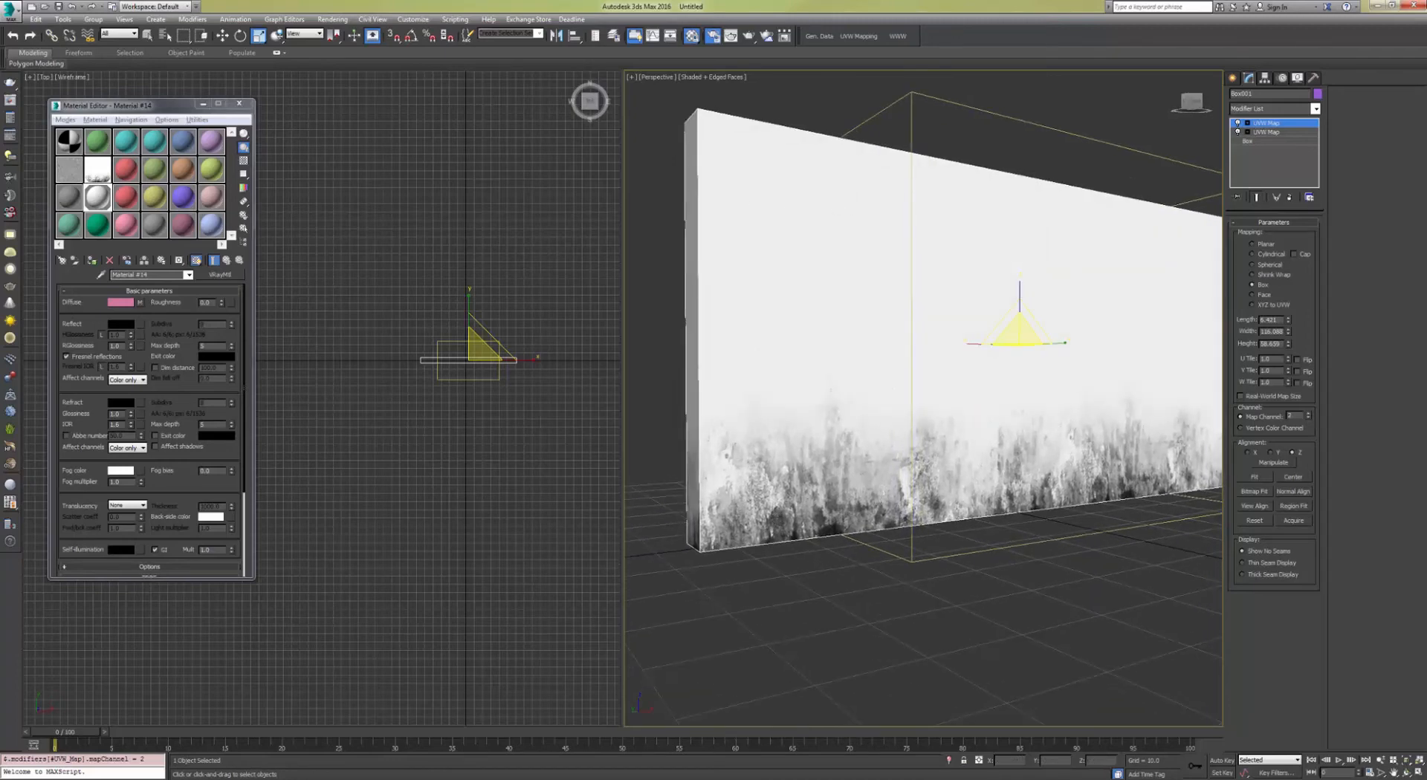
{"action": "left_click", "coordinate": [141, 303]}
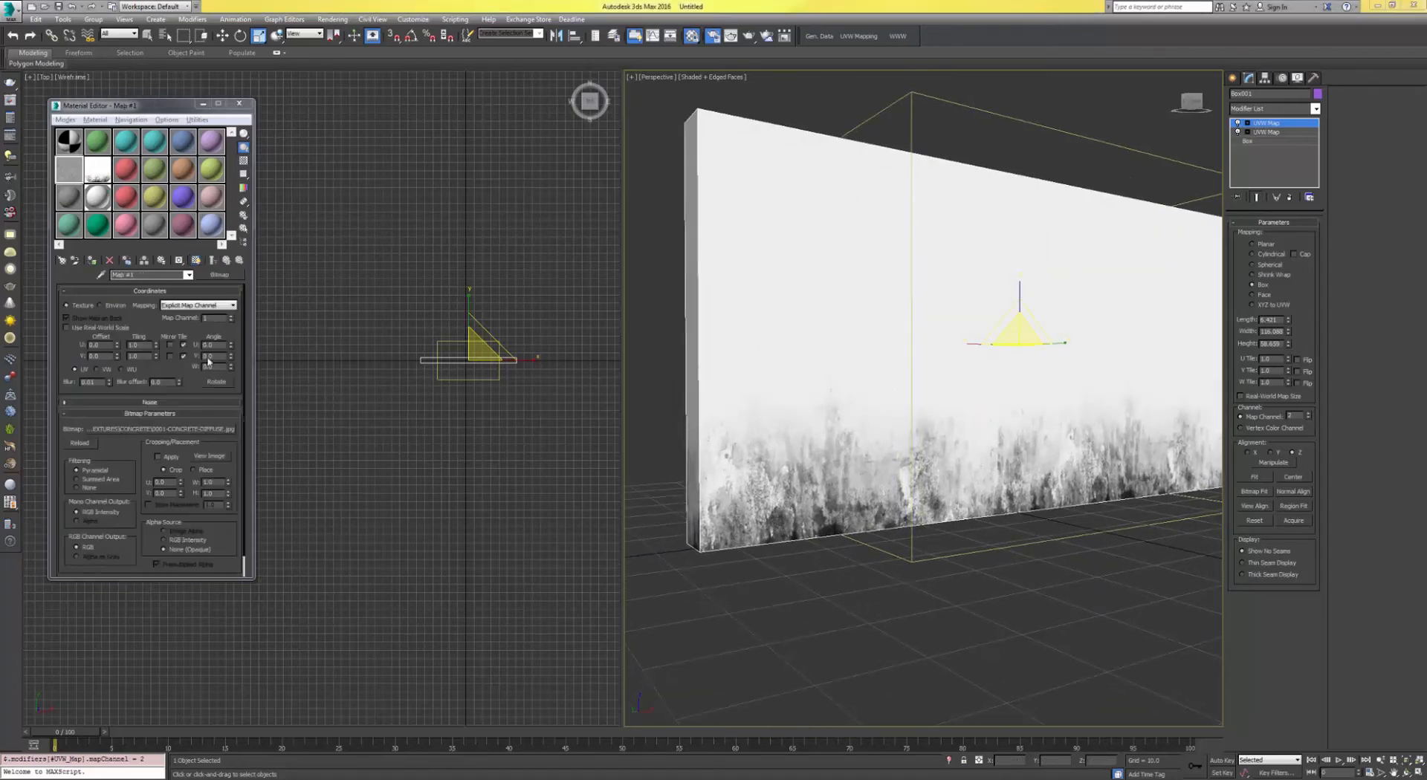
{"action": "middle_click_drag", "start_coordinate": [1023, 336], "coordinate": [805, 293]}
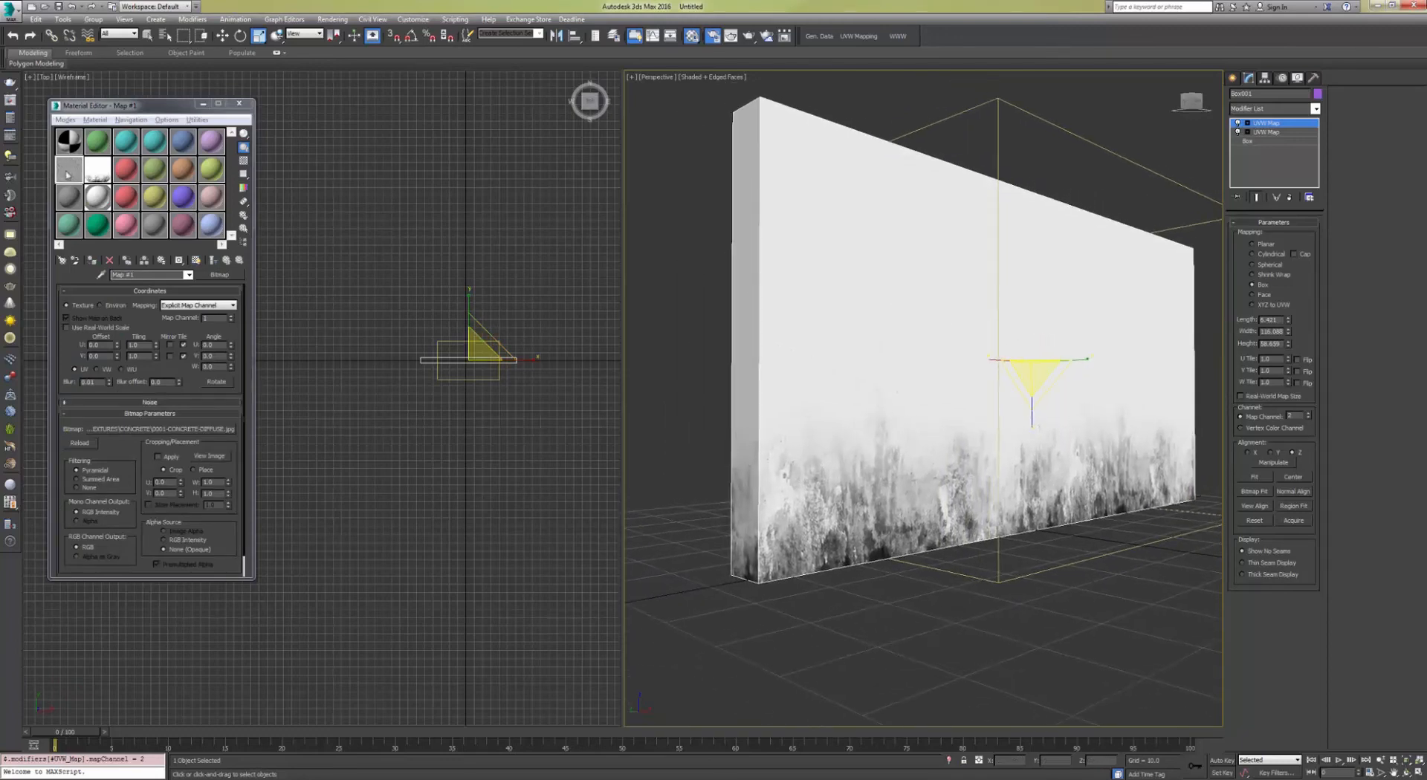
Step: Replace the concrete material's Diffuse bitmap with a Mix map, keeping the old bitmap as a sub-map
{"action": "left_click", "coordinate": [74, 199]}
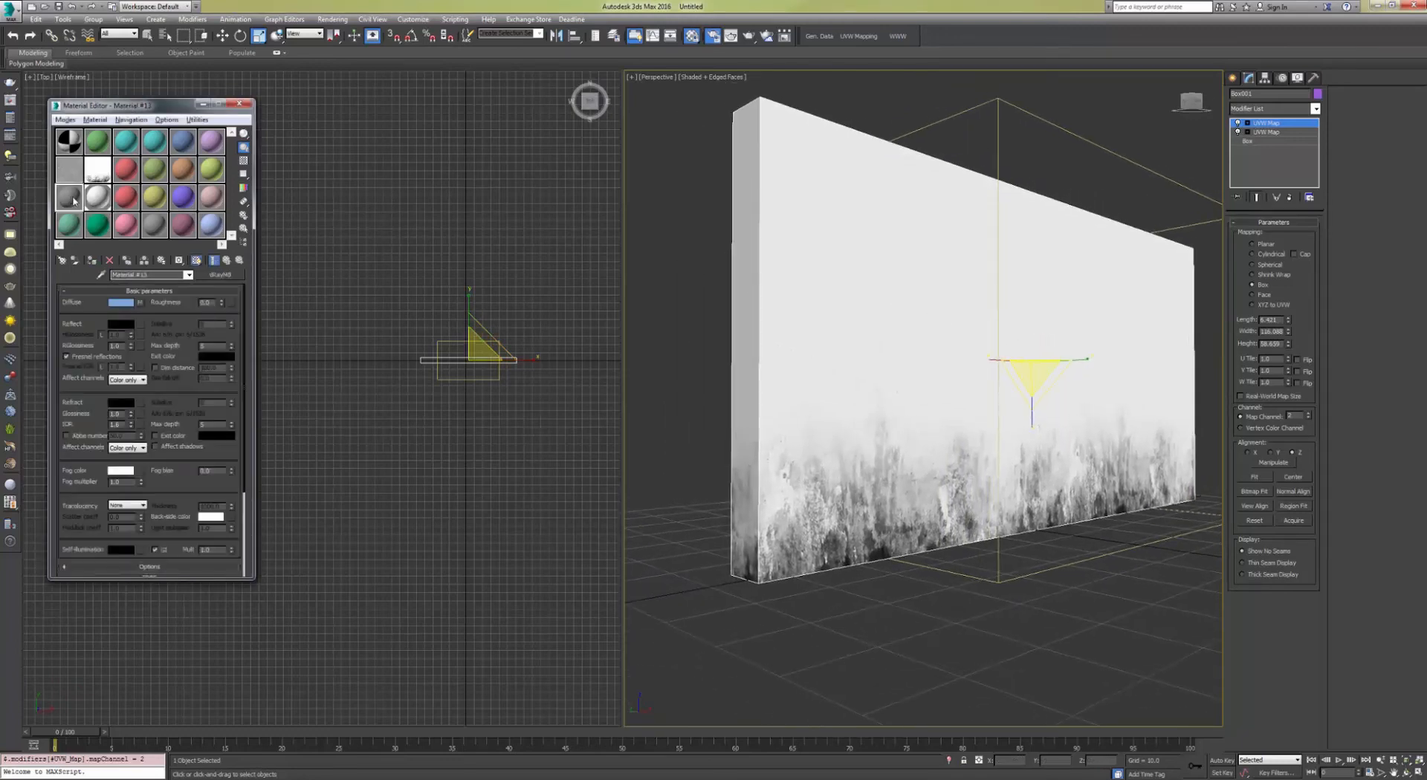
{"action": "left_click", "coordinate": [140, 304]}
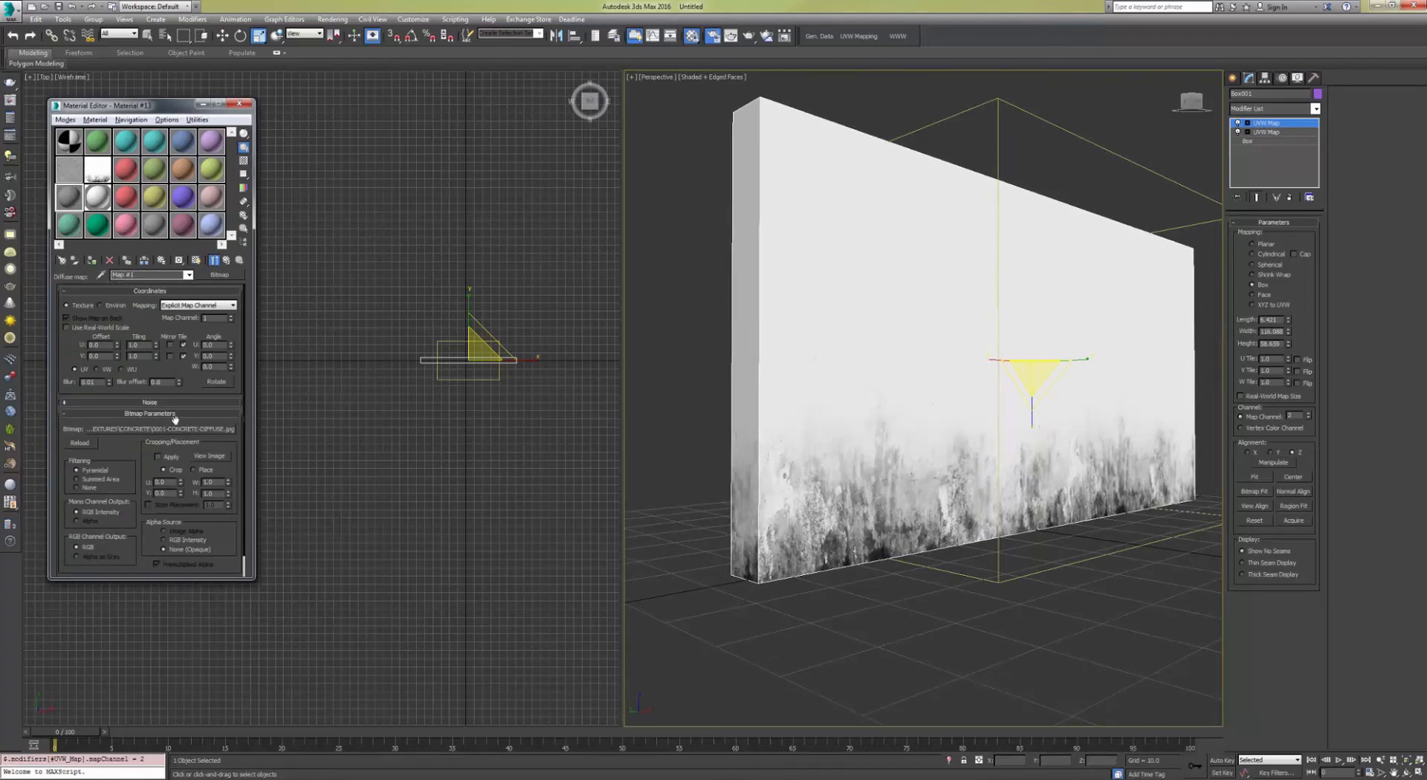
{"action": "left_click", "coordinate": [217, 274]}
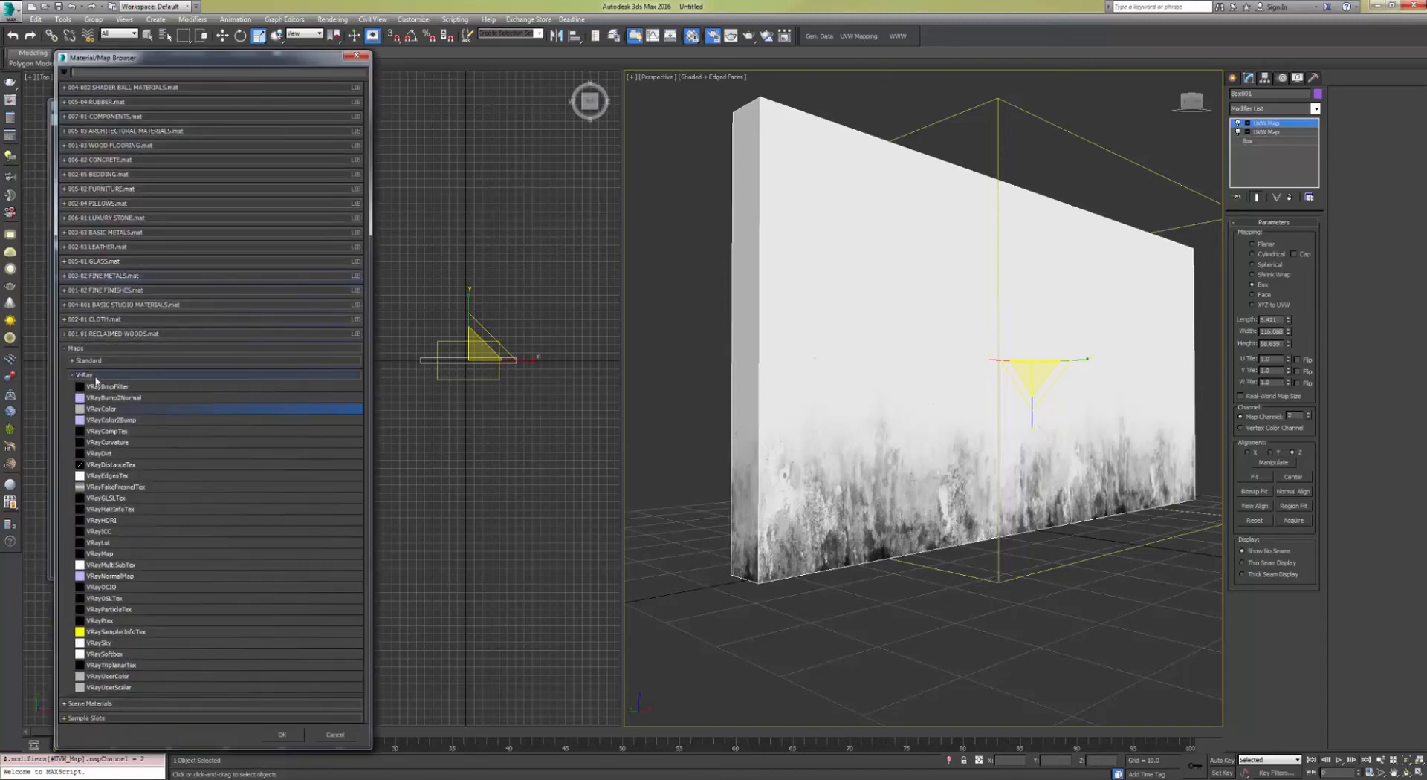
{"action": "left_click", "coordinate": [95, 376]}
{"action": "left_click", "coordinate": [94, 361]}
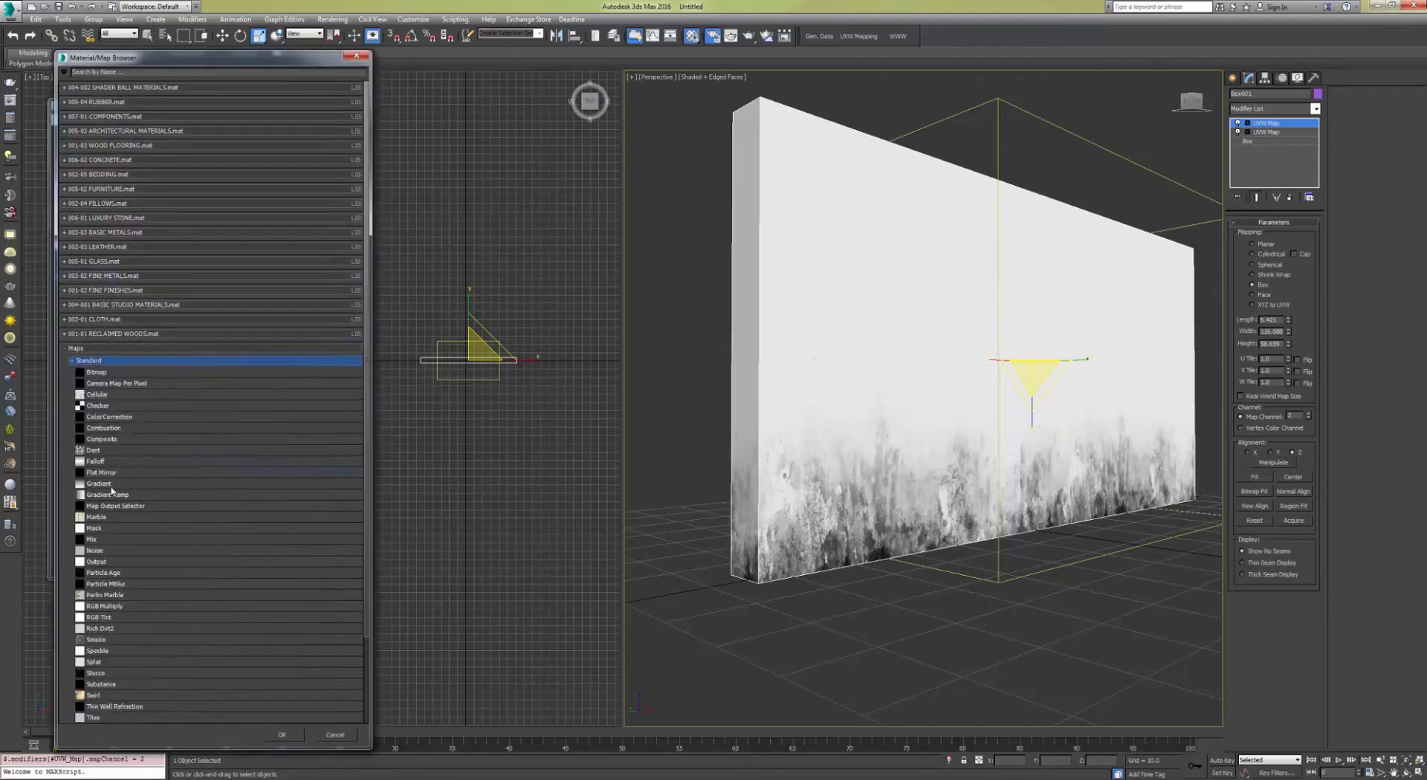
{"action": "double_click", "coordinate": [92, 538]}
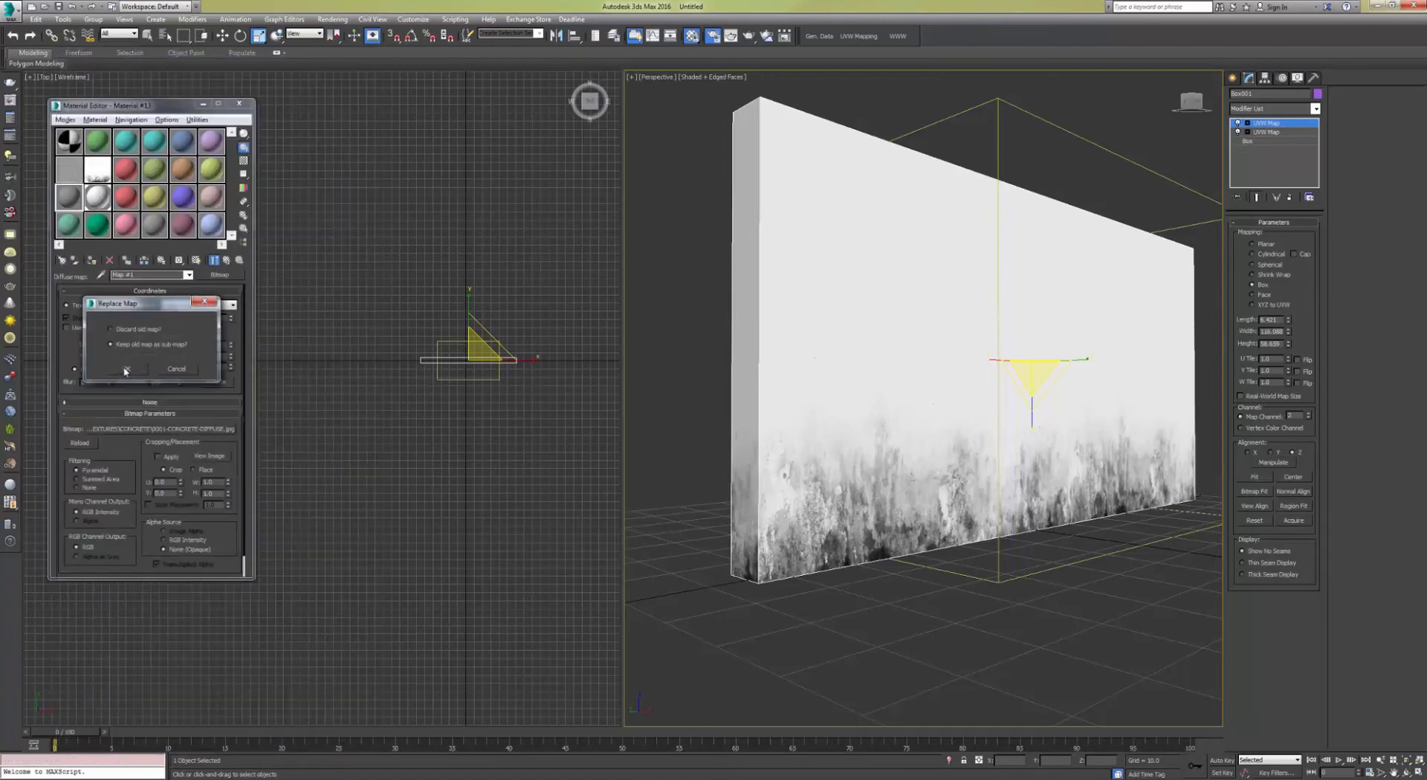
{"action": "left_click", "coordinate": [125, 370]}
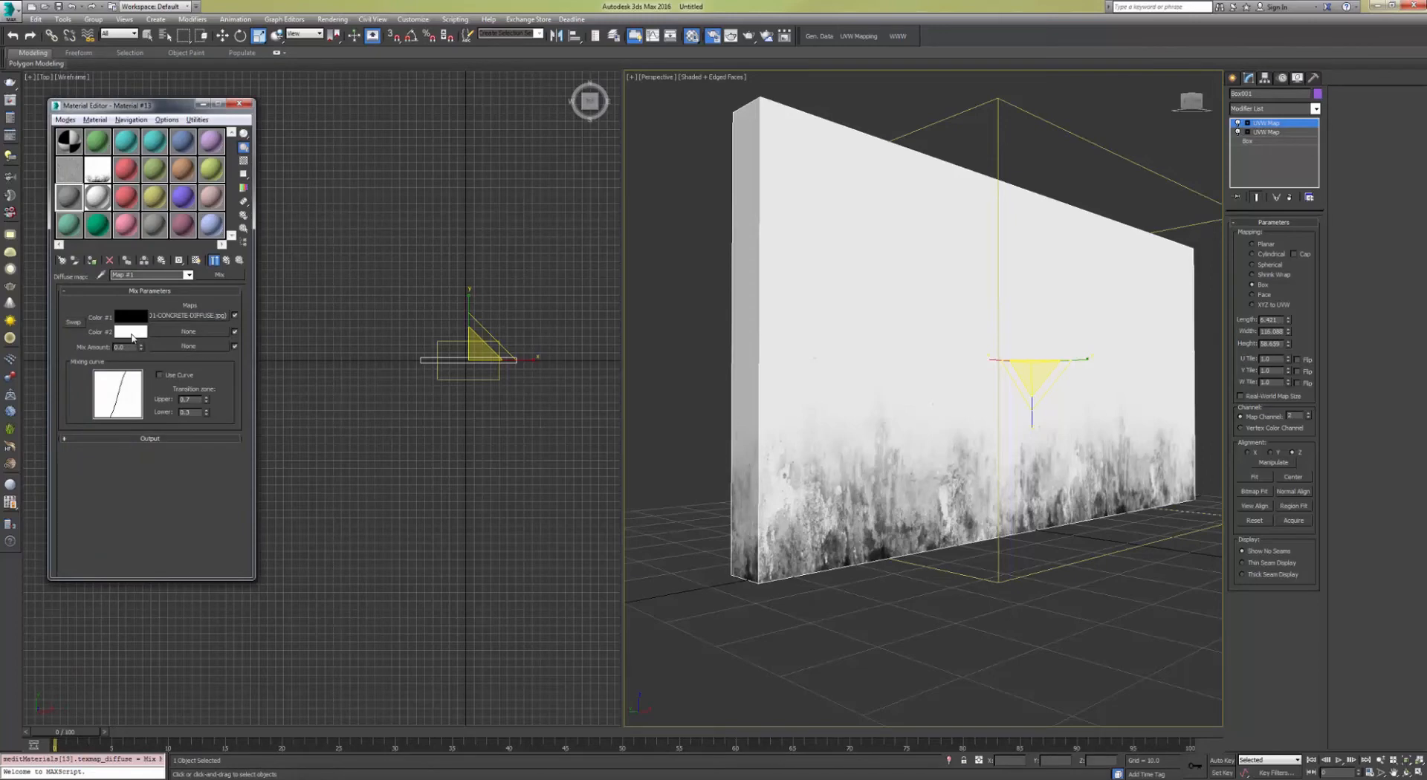
Step: Set the Mix map's Color #2 to a bright green
{"action": "left_click", "coordinate": [131, 331]}
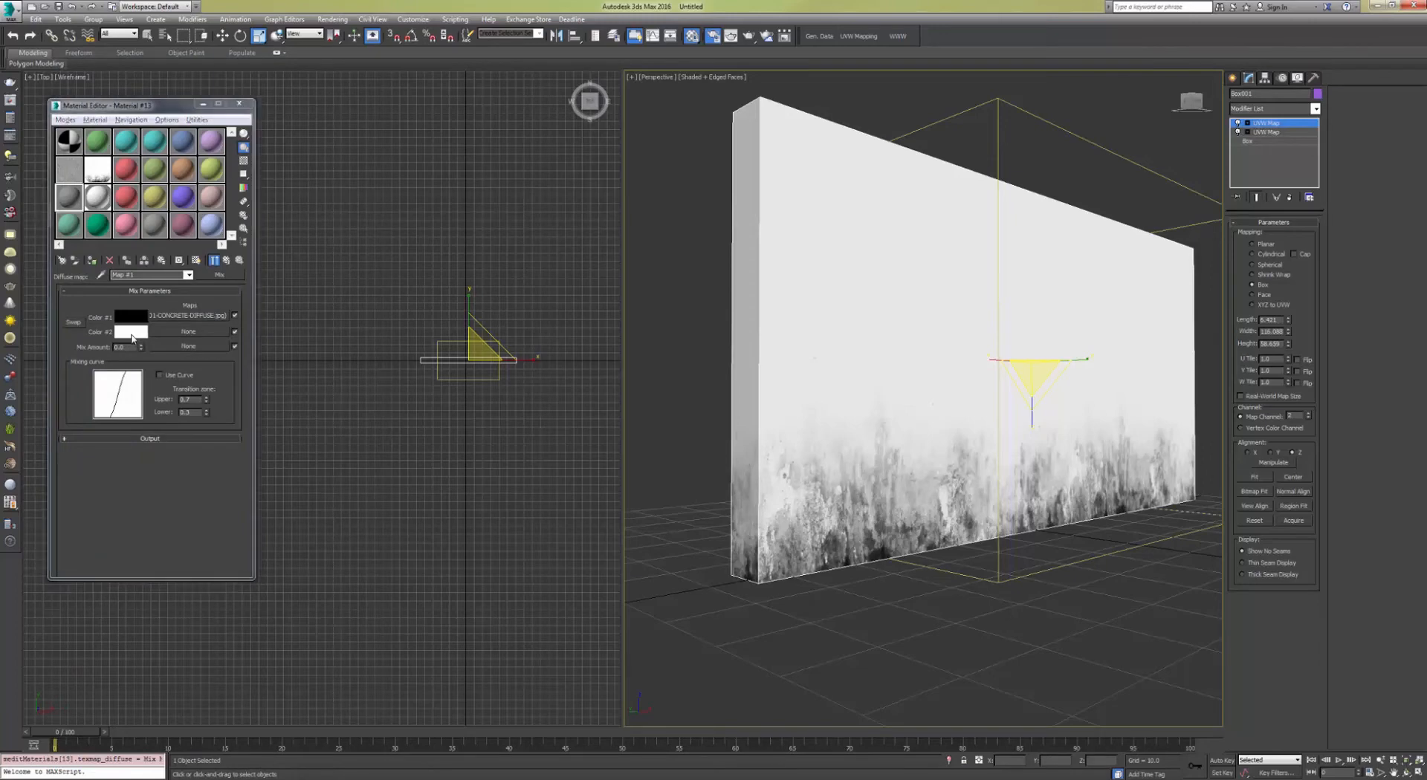
{"action": "left_click", "coordinate": [258, 86]}
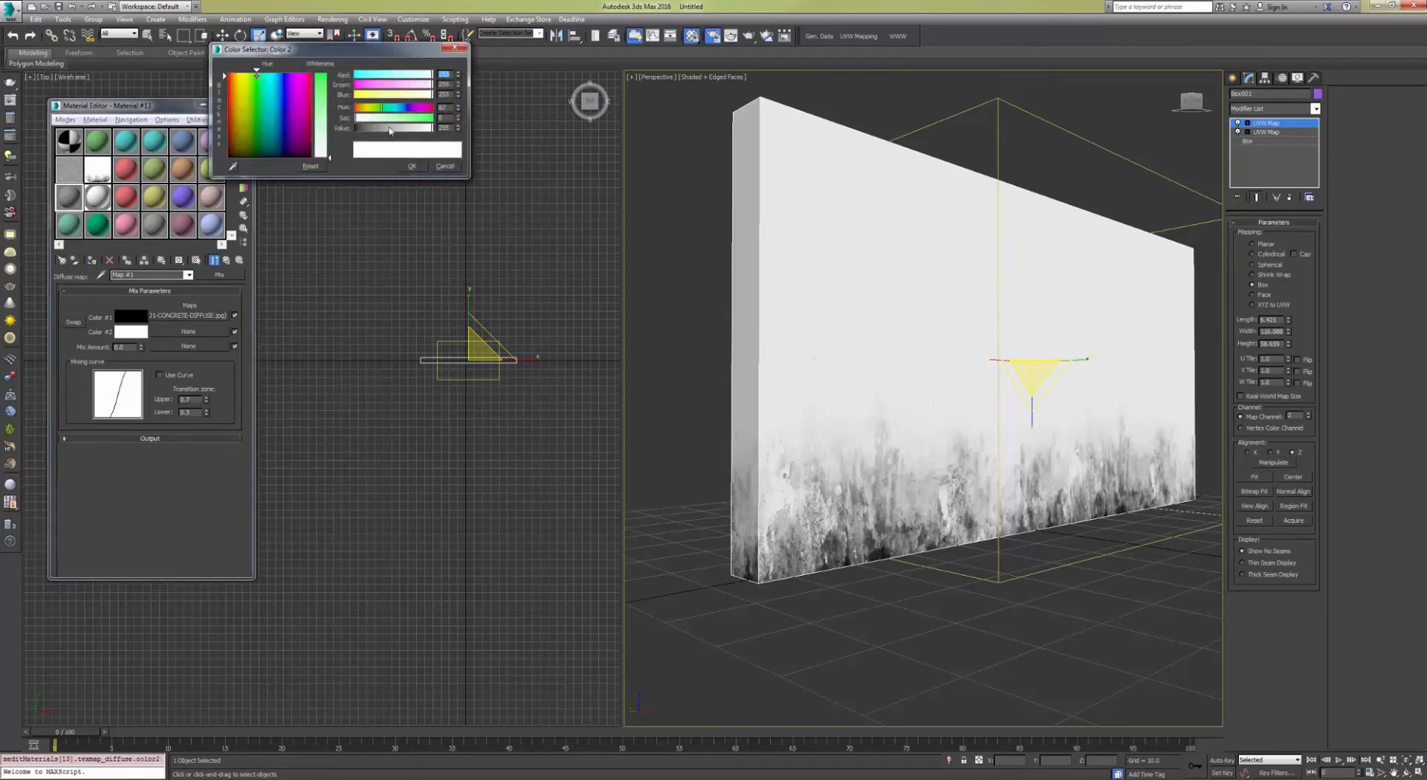
{"action": "left_click", "coordinate": [430, 119]}
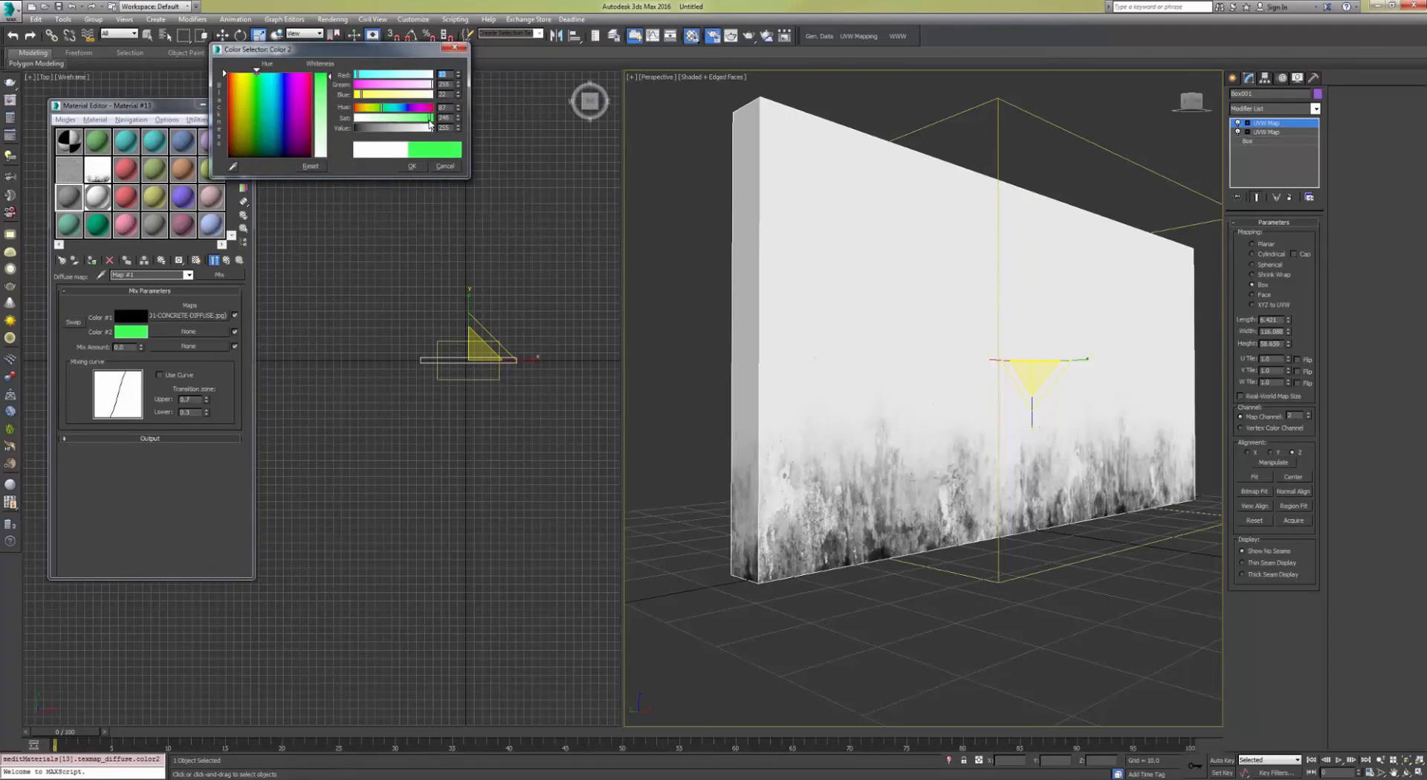
{"action": "left_click", "coordinate": [412, 165]}
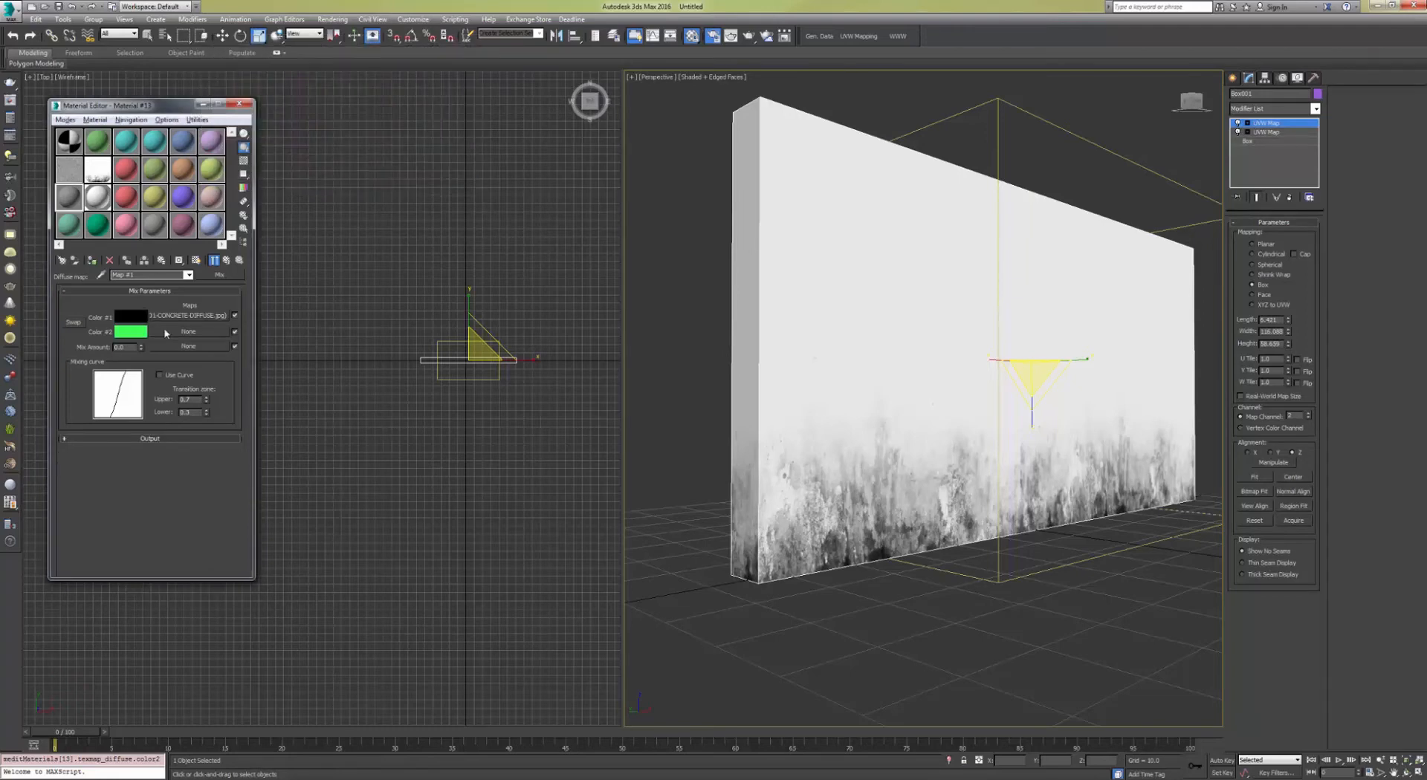
Step: Preview the dirt mask bitmap and instance it into the Mix map's Mix Amount slot
{"action": "left_click", "coordinate": [98, 175]}
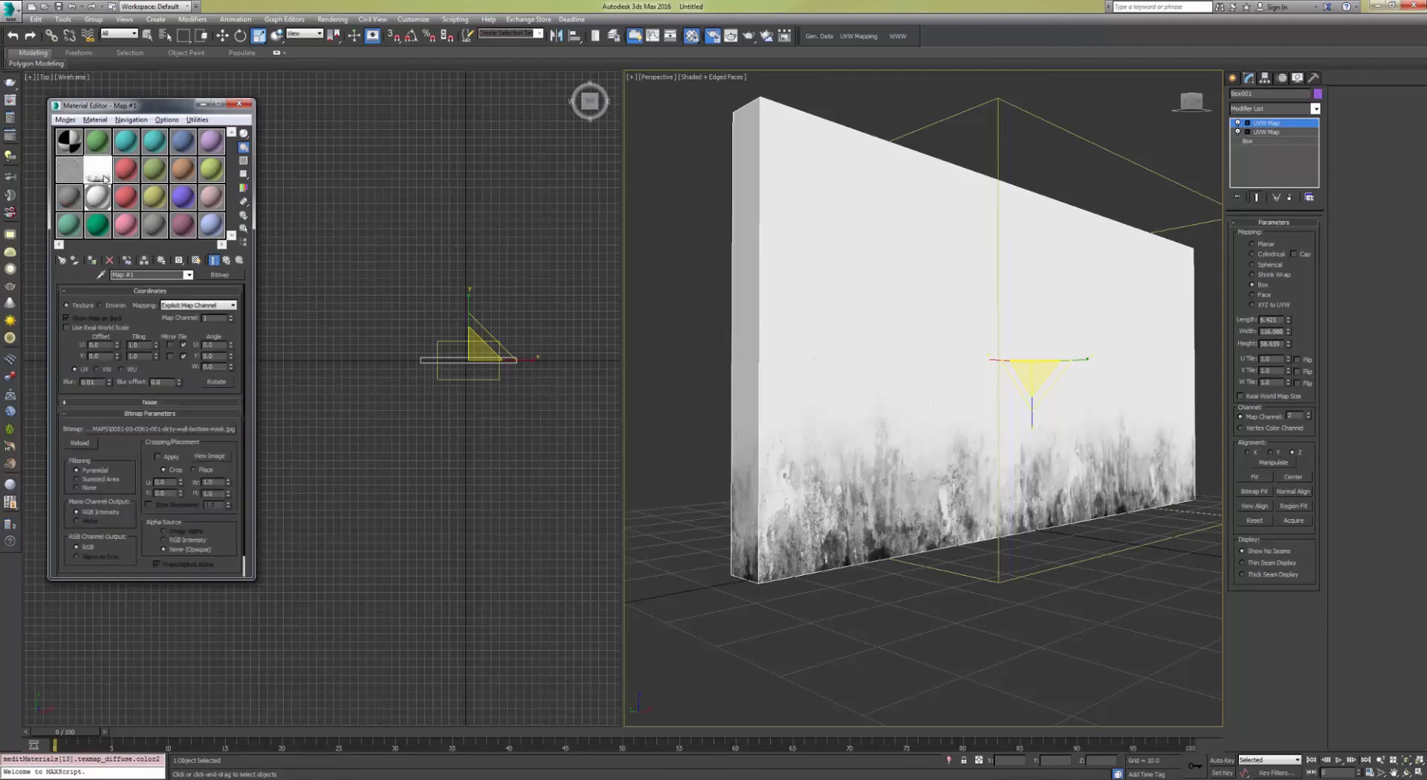
{"action": "double_click", "coordinate": [105, 180]}
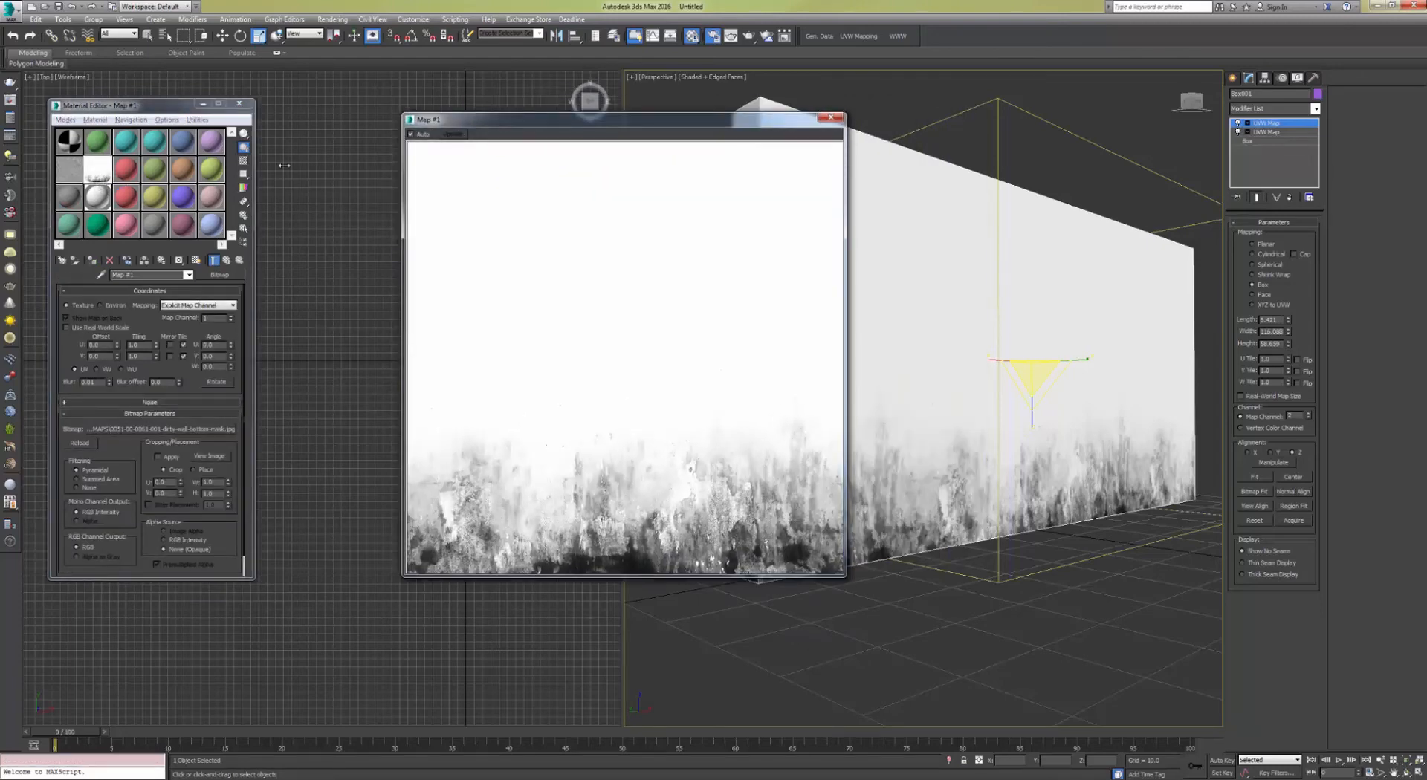
{"action": "left_click", "coordinate": [824, 121]}
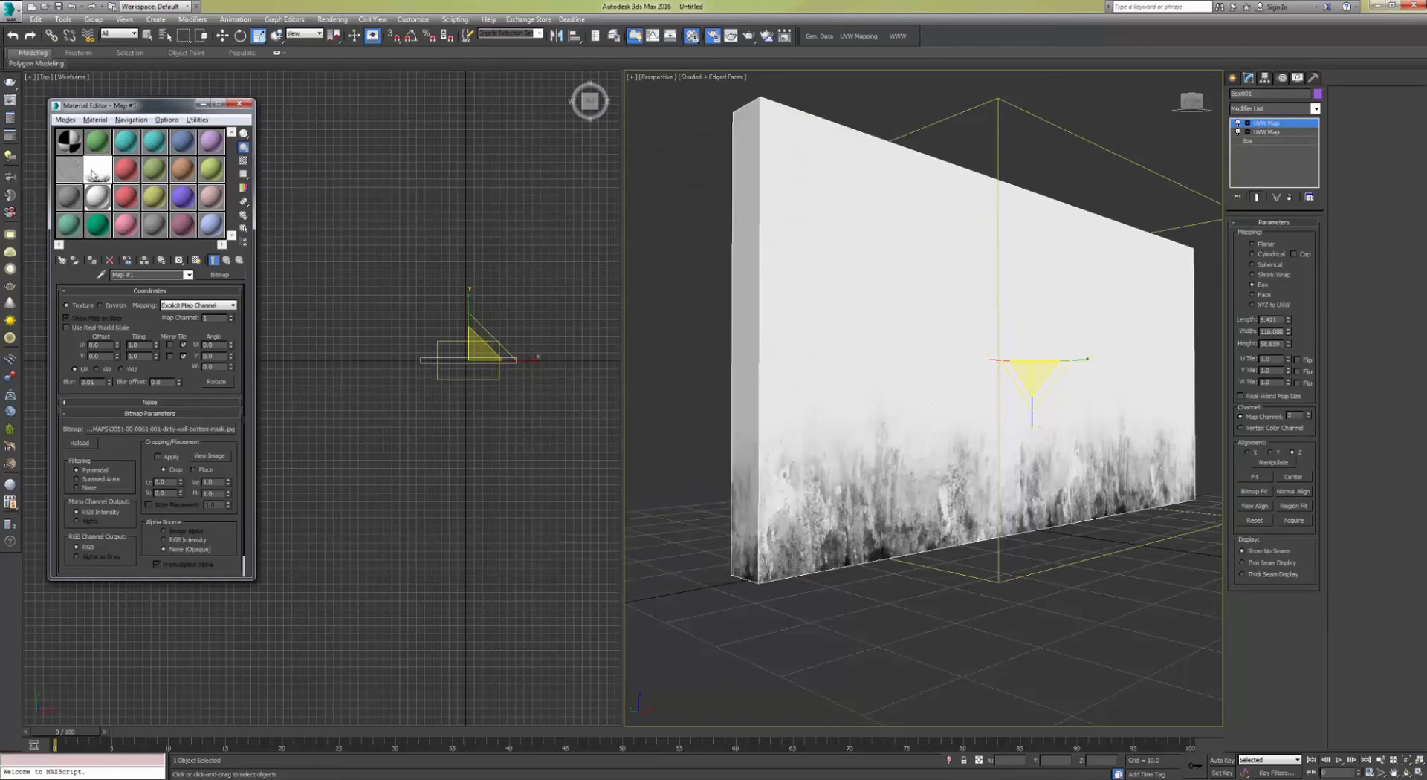
{"action": "left_click", "coordinate": [73, 203]}
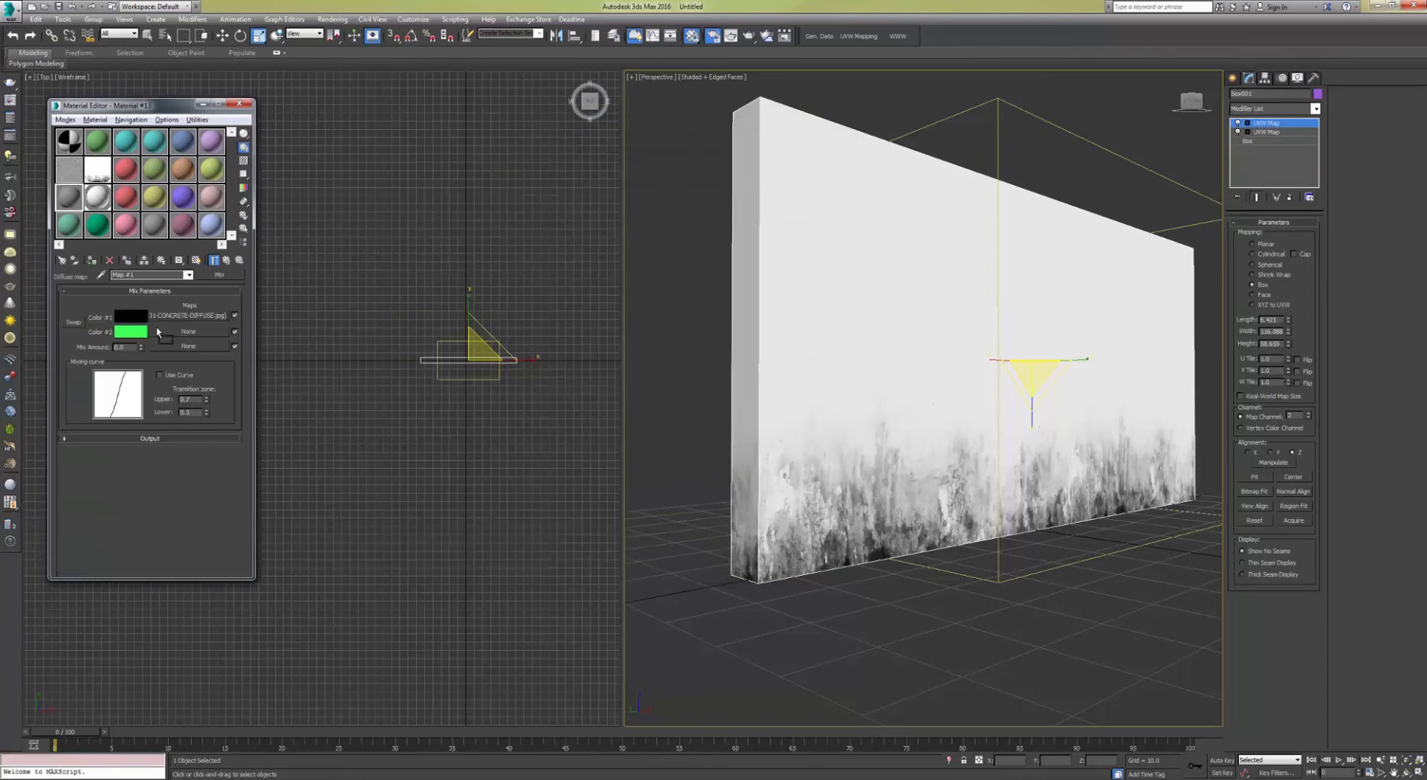
{"action": "left_click_drag", "start_coordinate": [166, 345], "coordinate": [167, 345]}
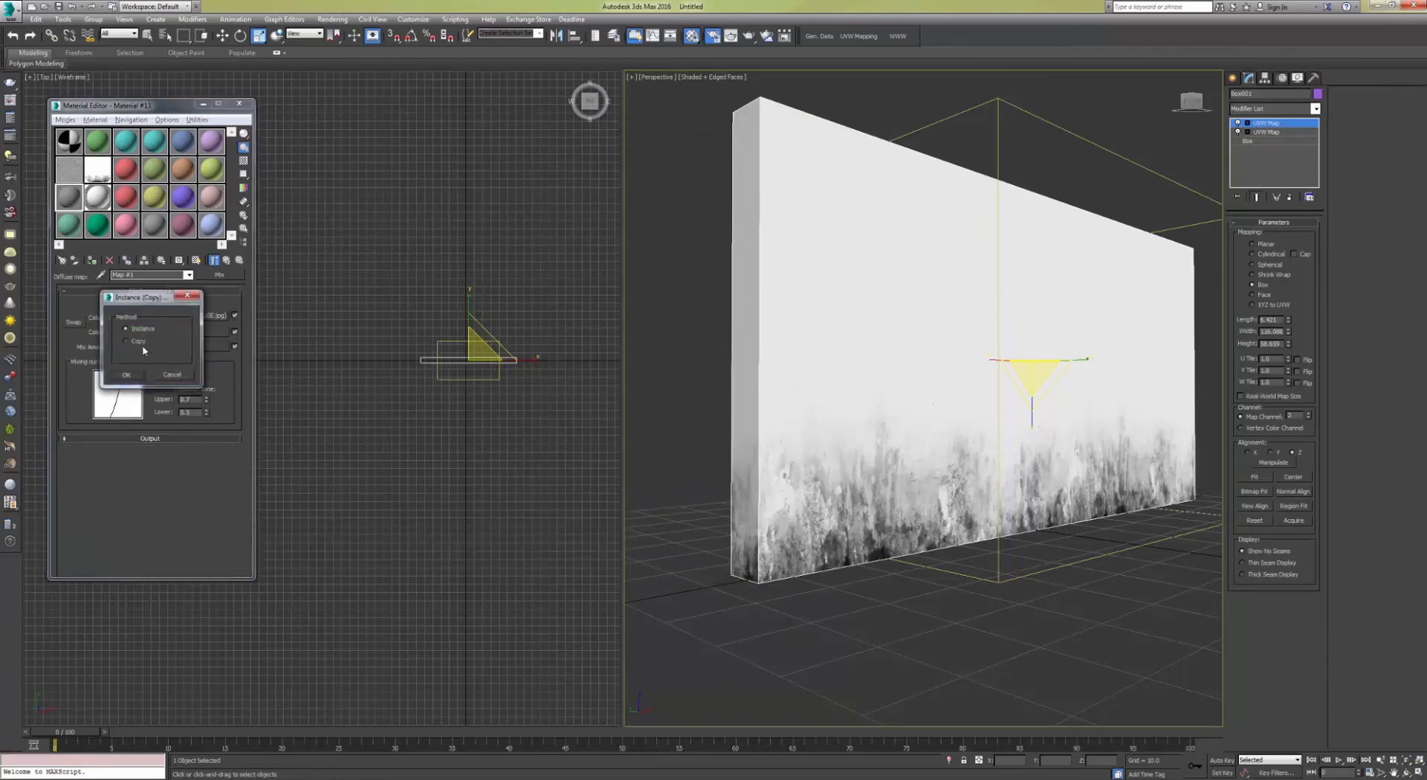
{"action": "left_click", "coordinate": [127, 376]}
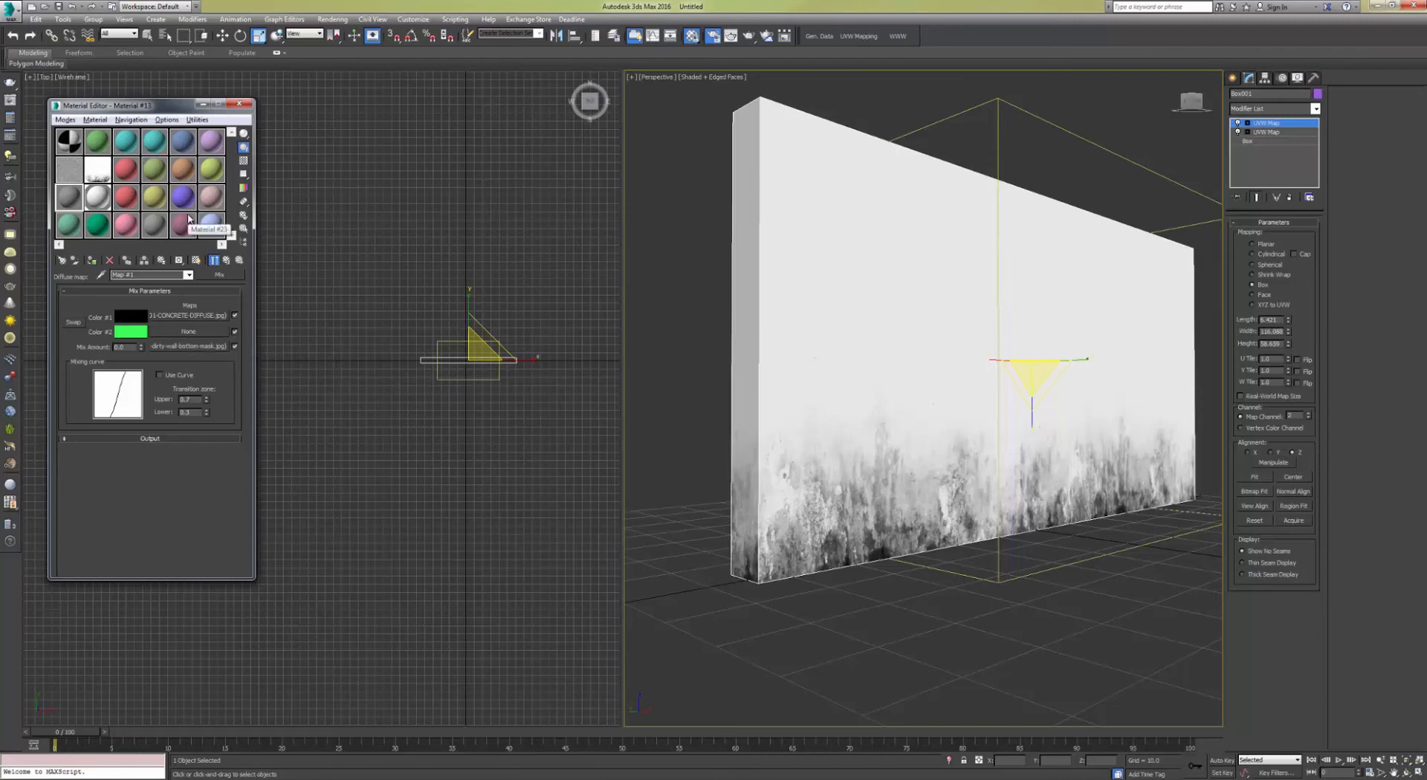
Step: Show the concrete material's maps shaded in the viewport
{"action": "scroll", "coordinate": [972, 290], "scroll_direction": "down", "scroll_amount": 3}
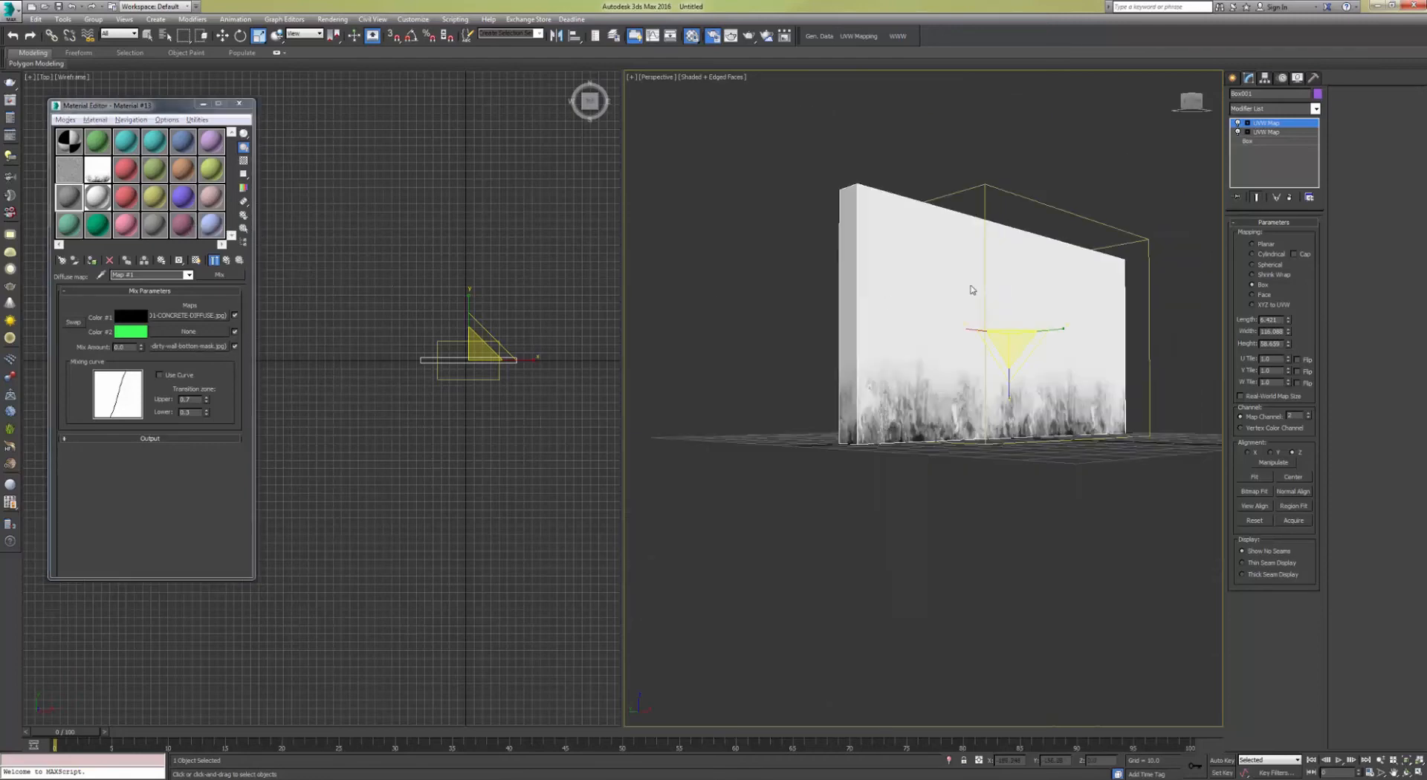
{"action": "middle_click_drag", "start_coordinate": [1030, 283], "coordinate": [1033, 295], "text": "alt"}
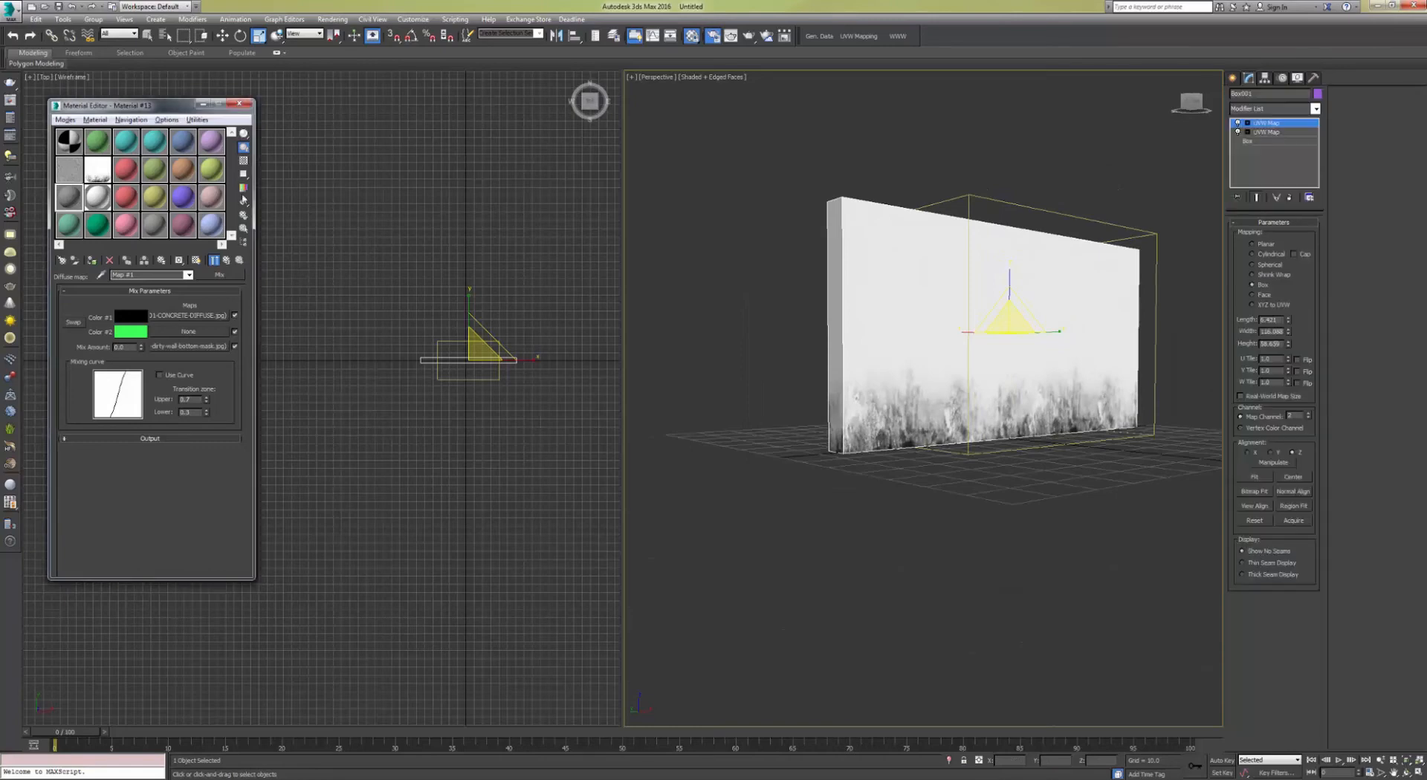
{"action": "left_click", "coordinate": [1233, 77]}
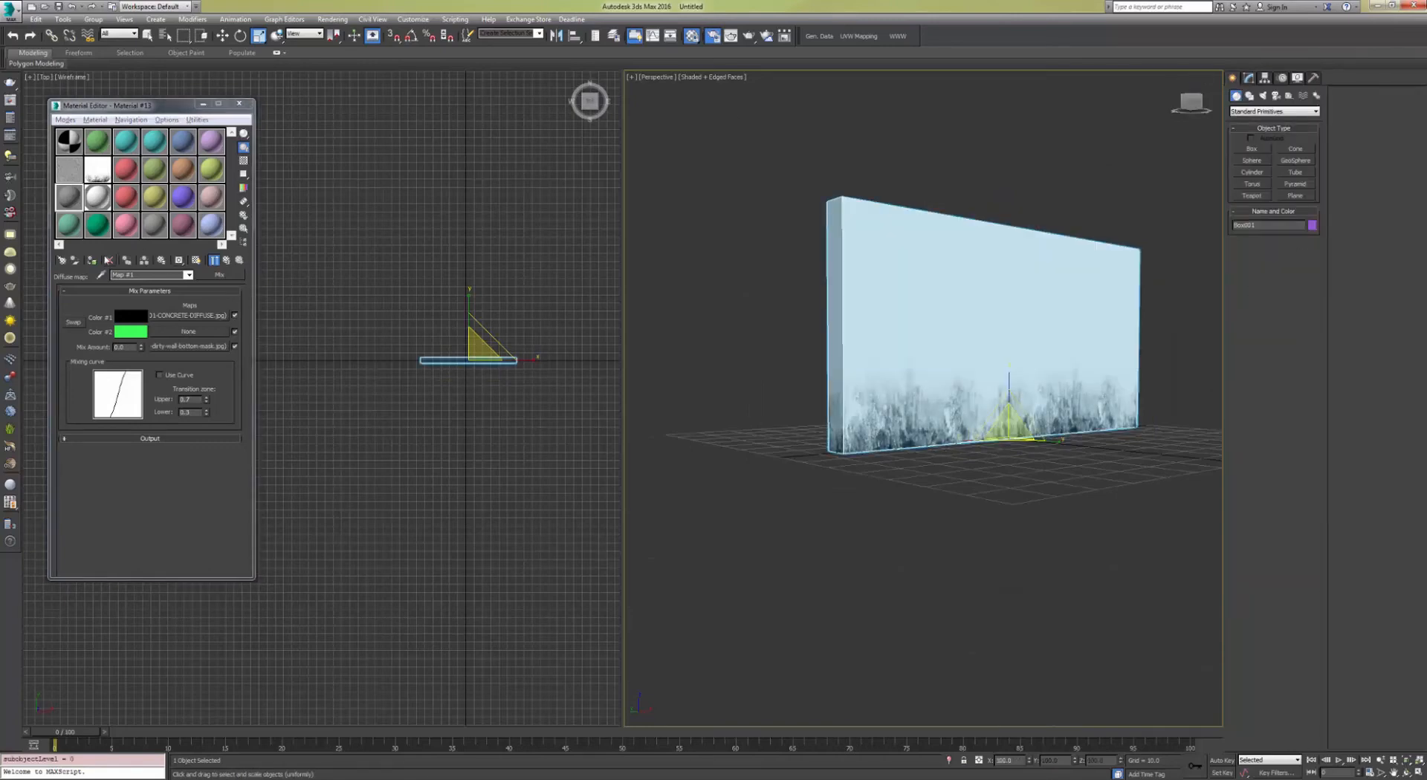
{"action": "left_click", "coordinate": [91, 261]}
{"action": "middle_click_drag", "start_coordinate": [1005, 319], "coordinate": [972, 349]}
{"action": "scroll", "coordinate": [908, 415], "scroll_direction": "up", "scroll_amount": 4}
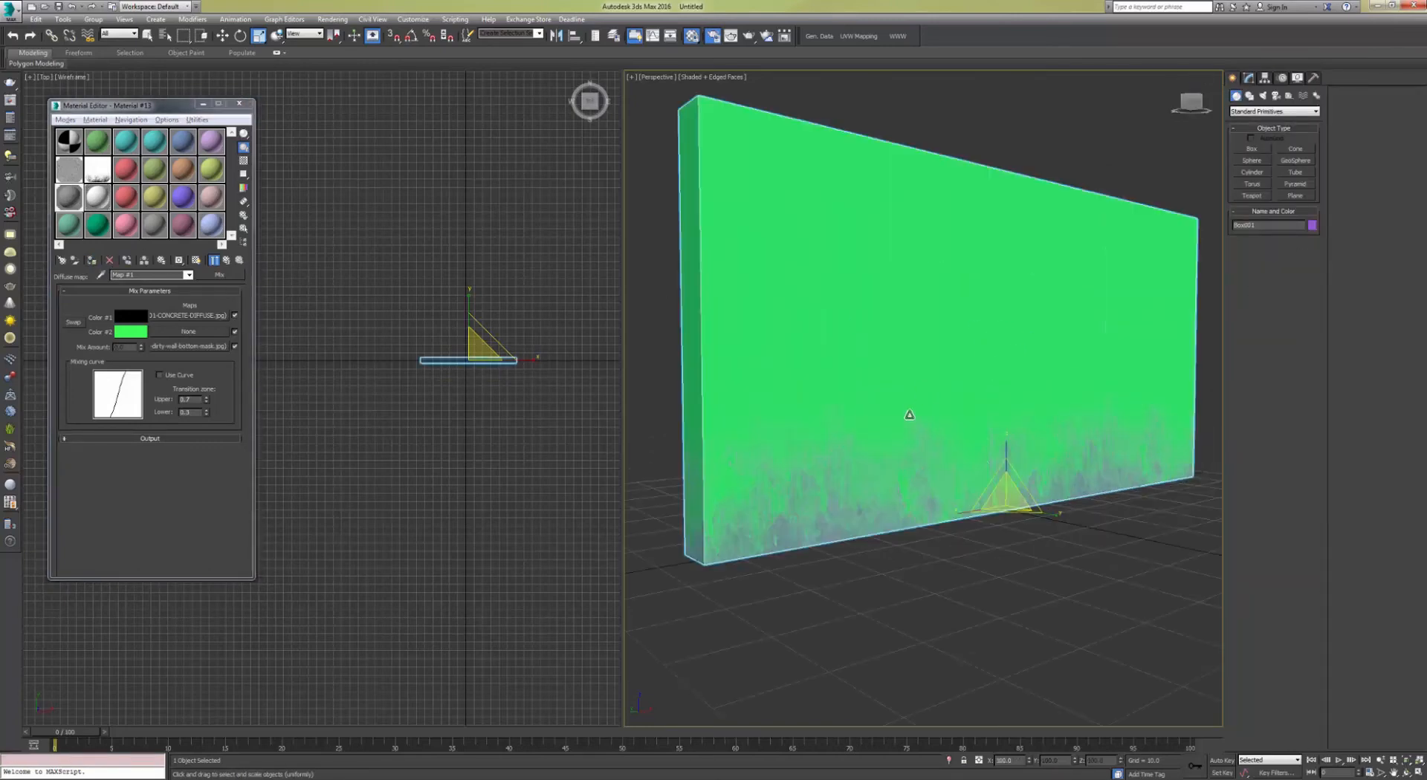
{"action": "middle_click_drag", "start_coordinate": [909, 414], "coordinate": [911, 401], "text": "alt"}
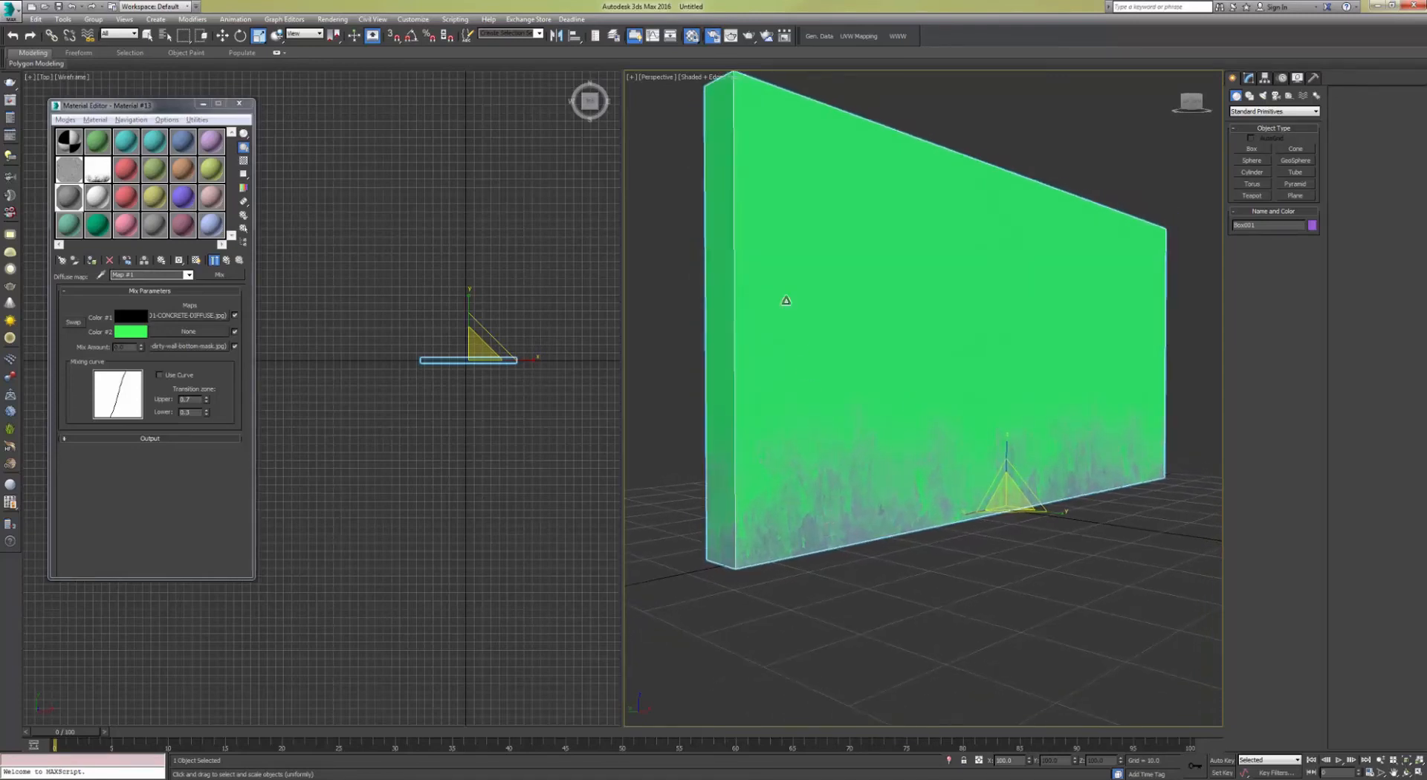
Step: Invert the output of the dirt mask bitmap used as the Mix Amount
{"action": "left_click", "coordinate": [186, 346]}
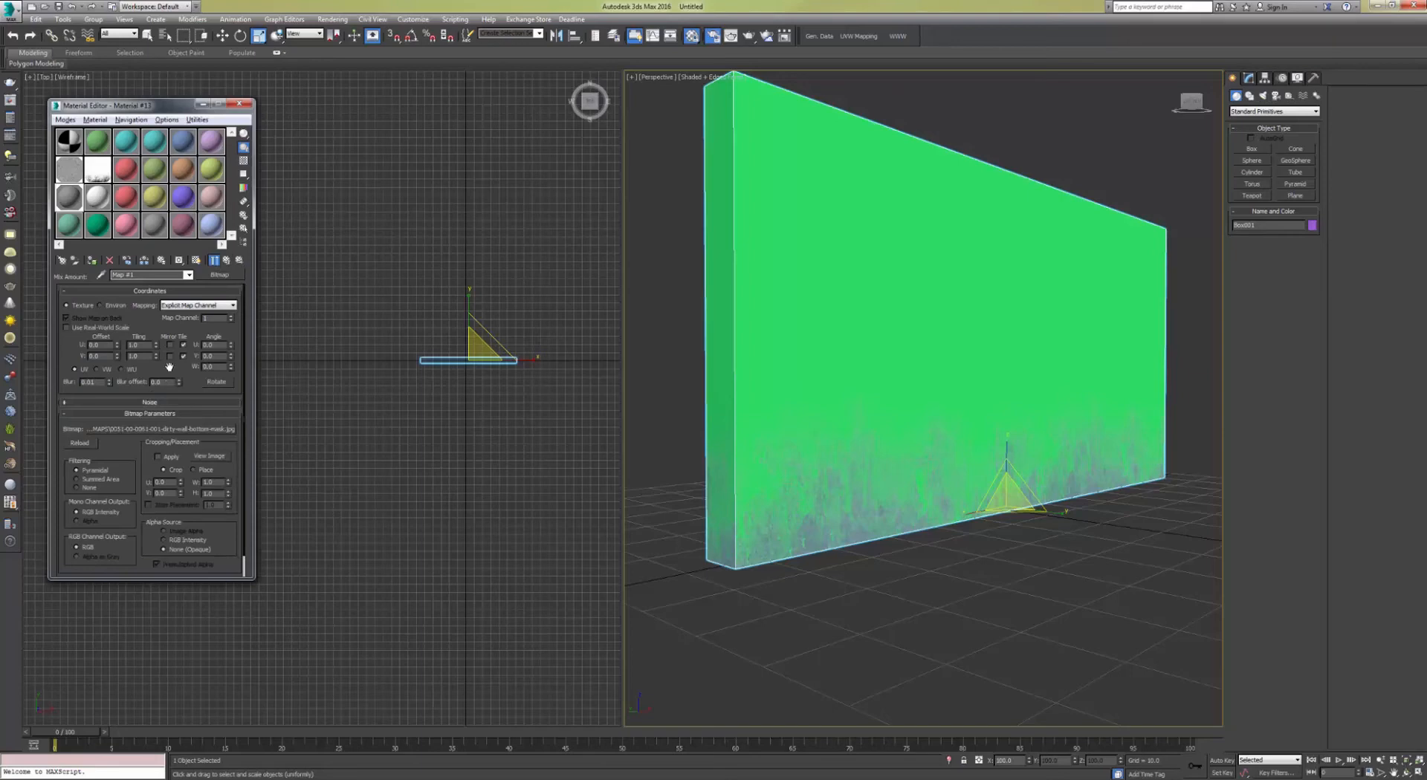
{"action": "left_click_drag", "start_coordinate": [168, 367], "coordinate": [173, 343]}
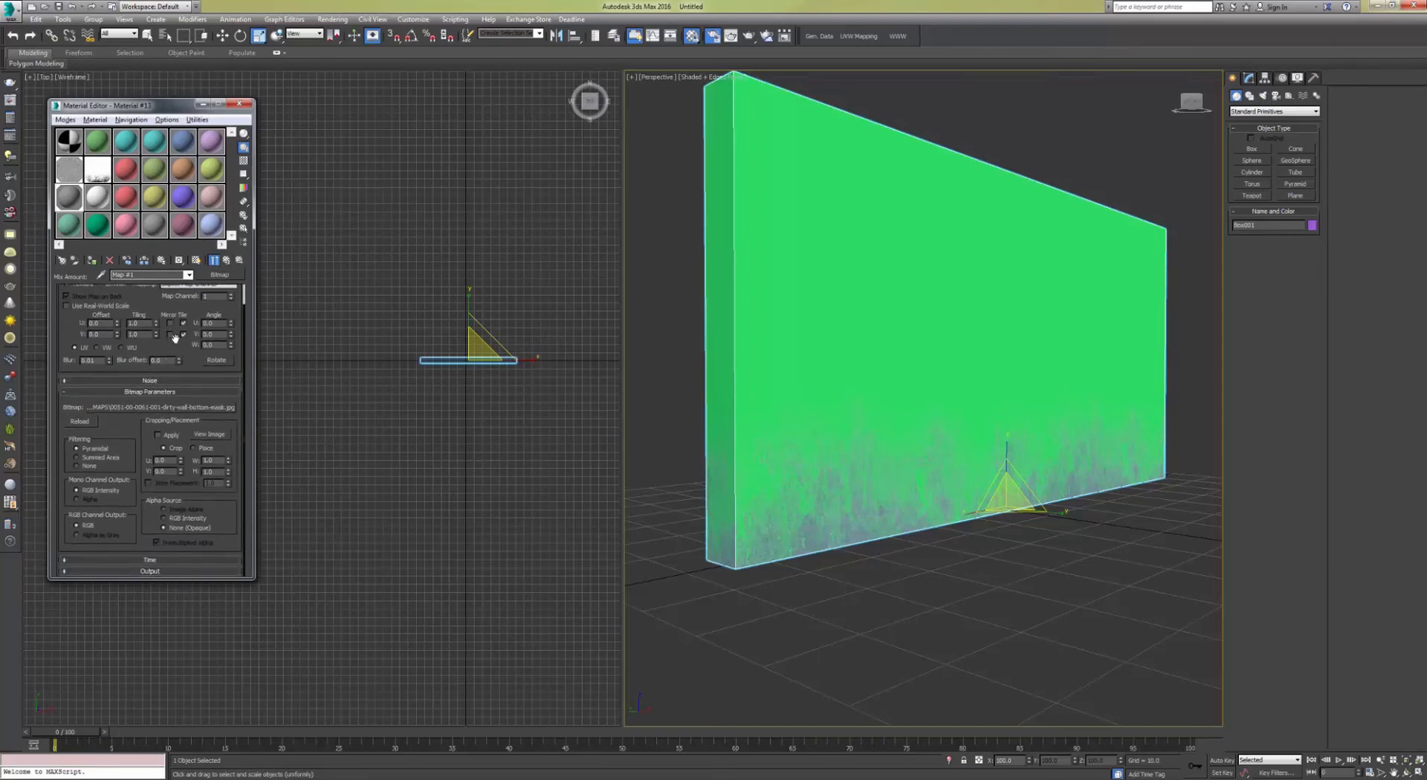
{"action": "left_click", "coordinate": [150, 571]}
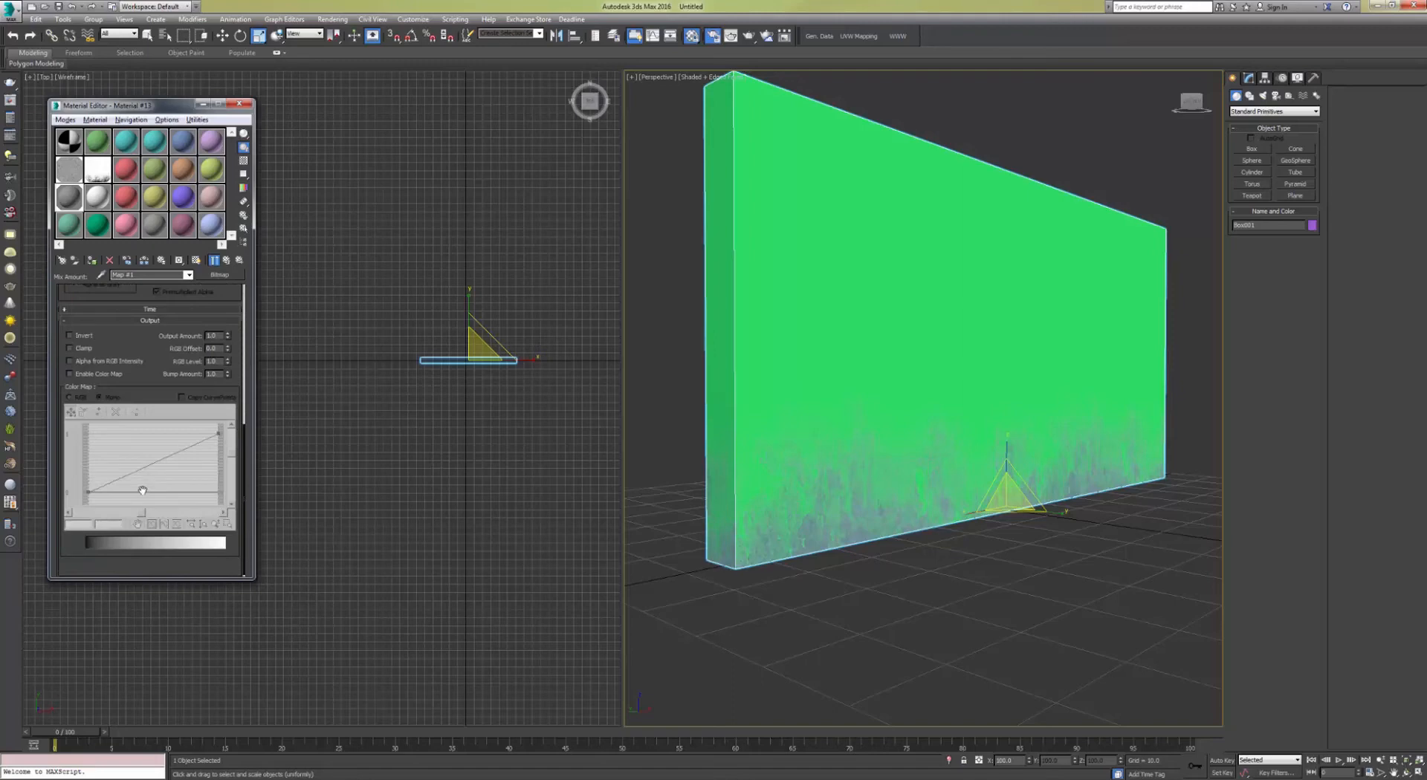
{"action": "left_click", "coordinate": [78, 337]}
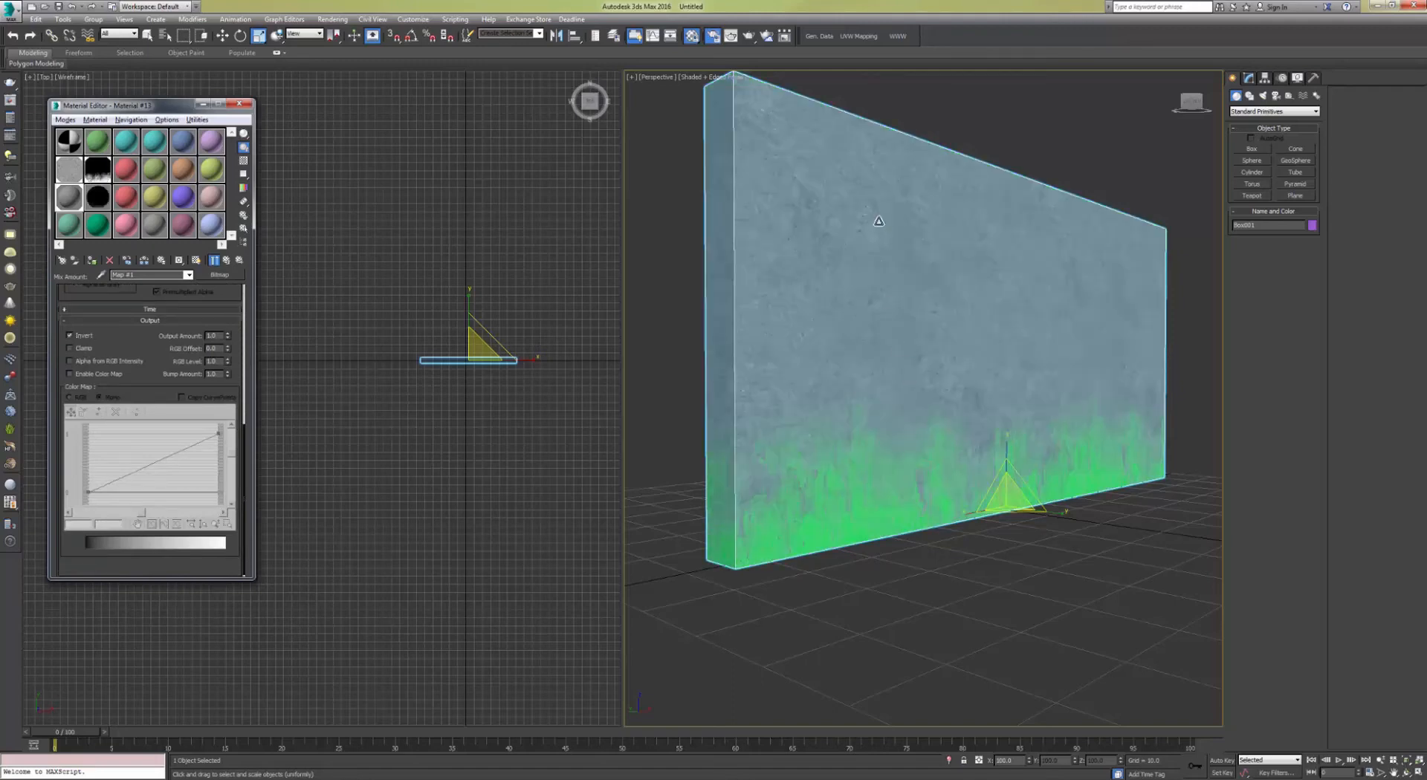
Step: Render the perspective view of the wall to check the mix
{"action": "middle_click_drag", "start_coordinate": [879, 221], "coordinate": [925, 286], "text": "alt"}
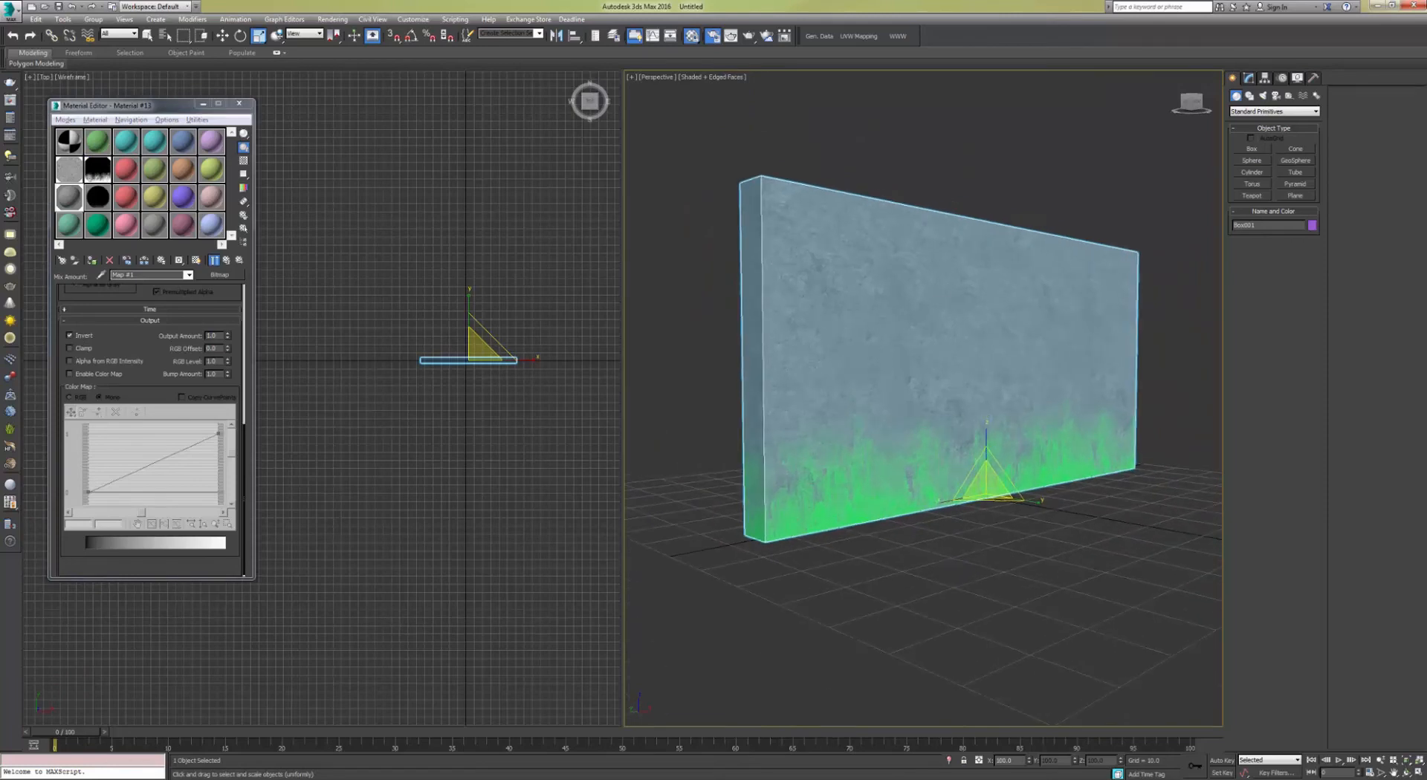
{"action": "left_click", "coordinate": [750, 37]}
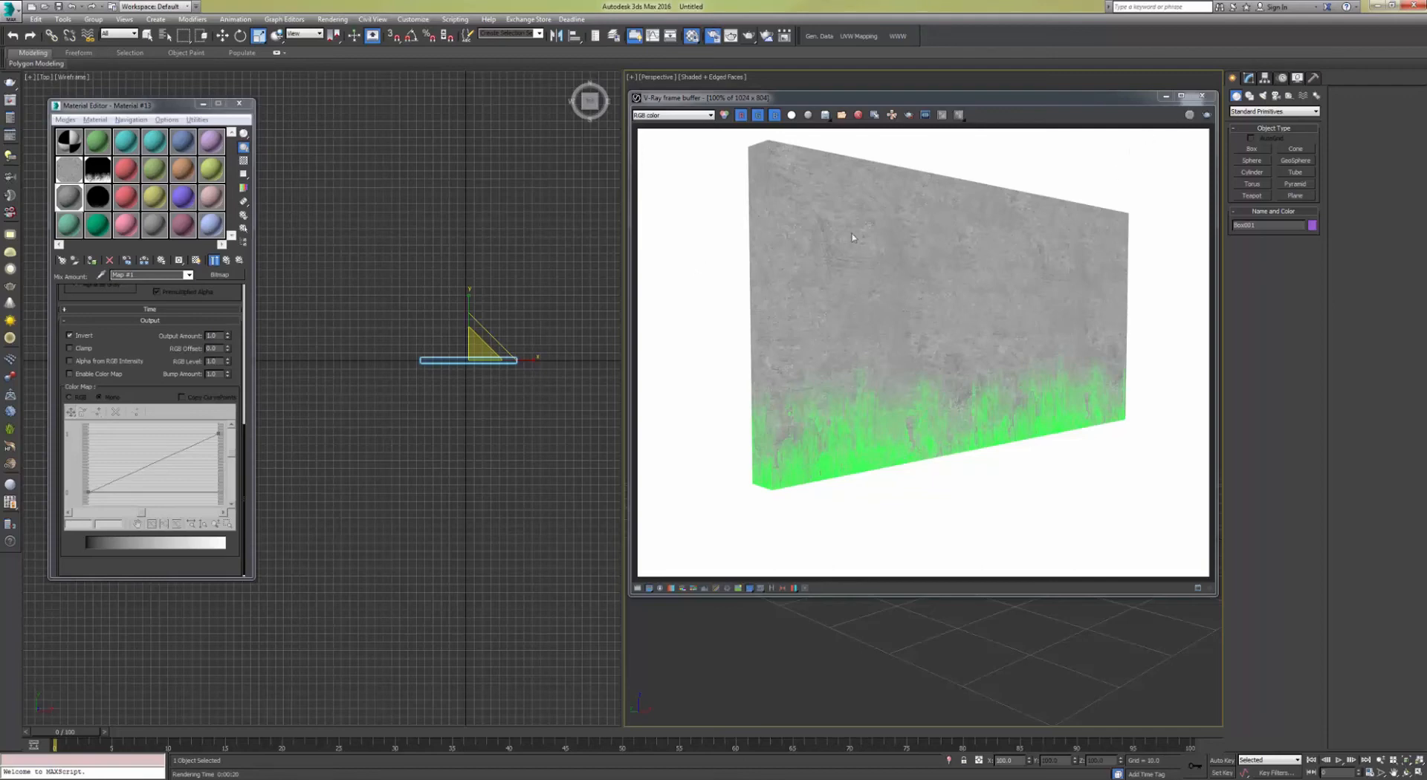
{"action": "left_click", "coordinate": [1201, 98]}
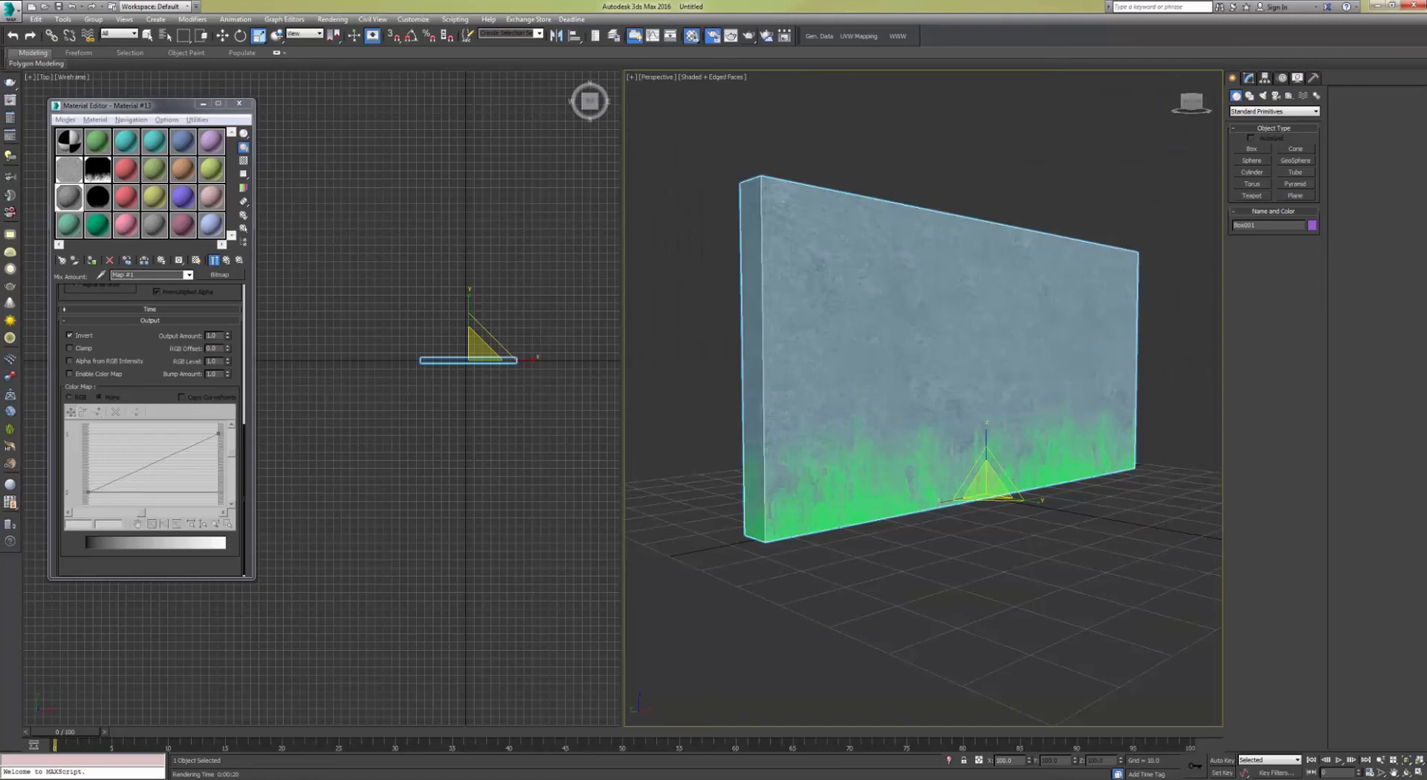
Step: Open the concrete bitmap in the Mix map's Color #1 slot and show it in the viewport
{"action": "left_click", "coordinate": [226, 260]}
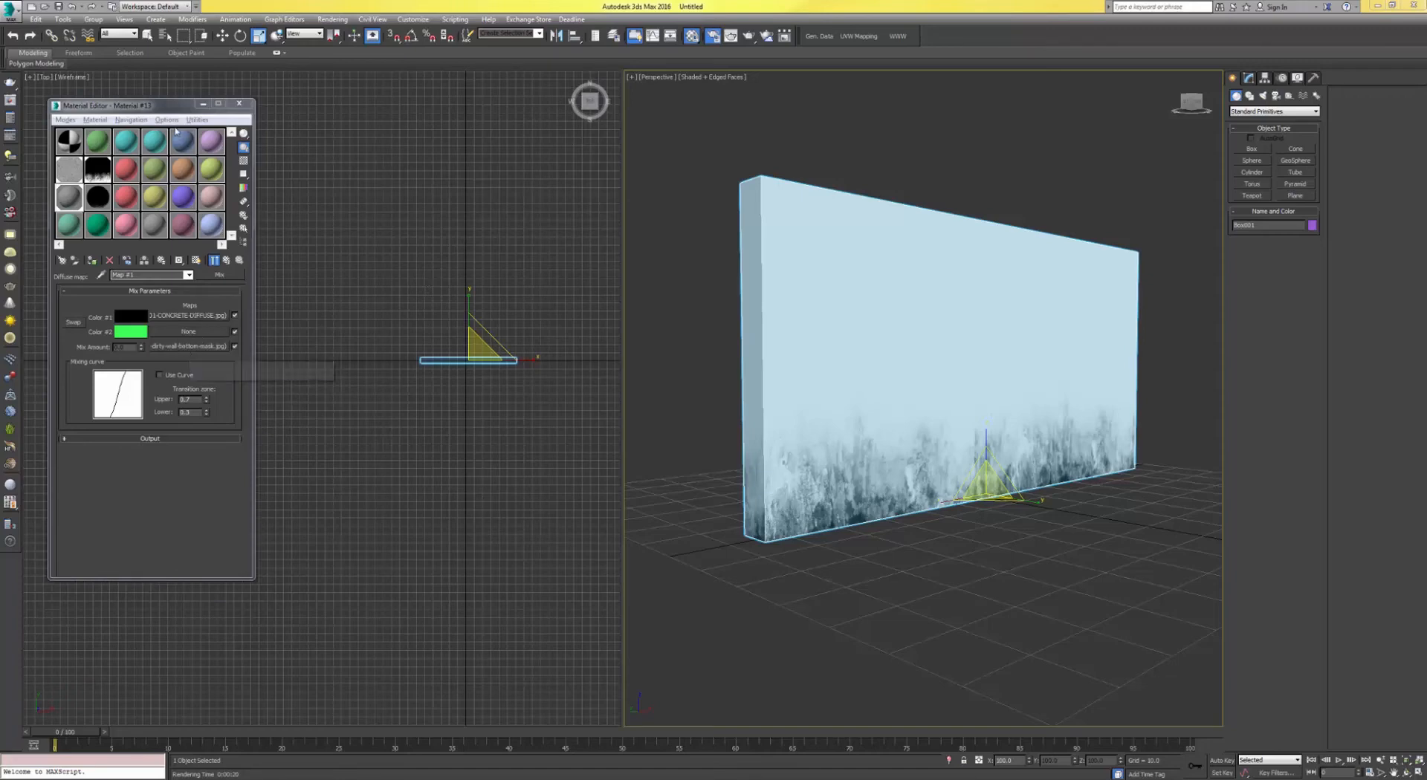
{"action": "left_click_drag", "start_coordinate": [168, 110], "coordinate": [423, 125]}
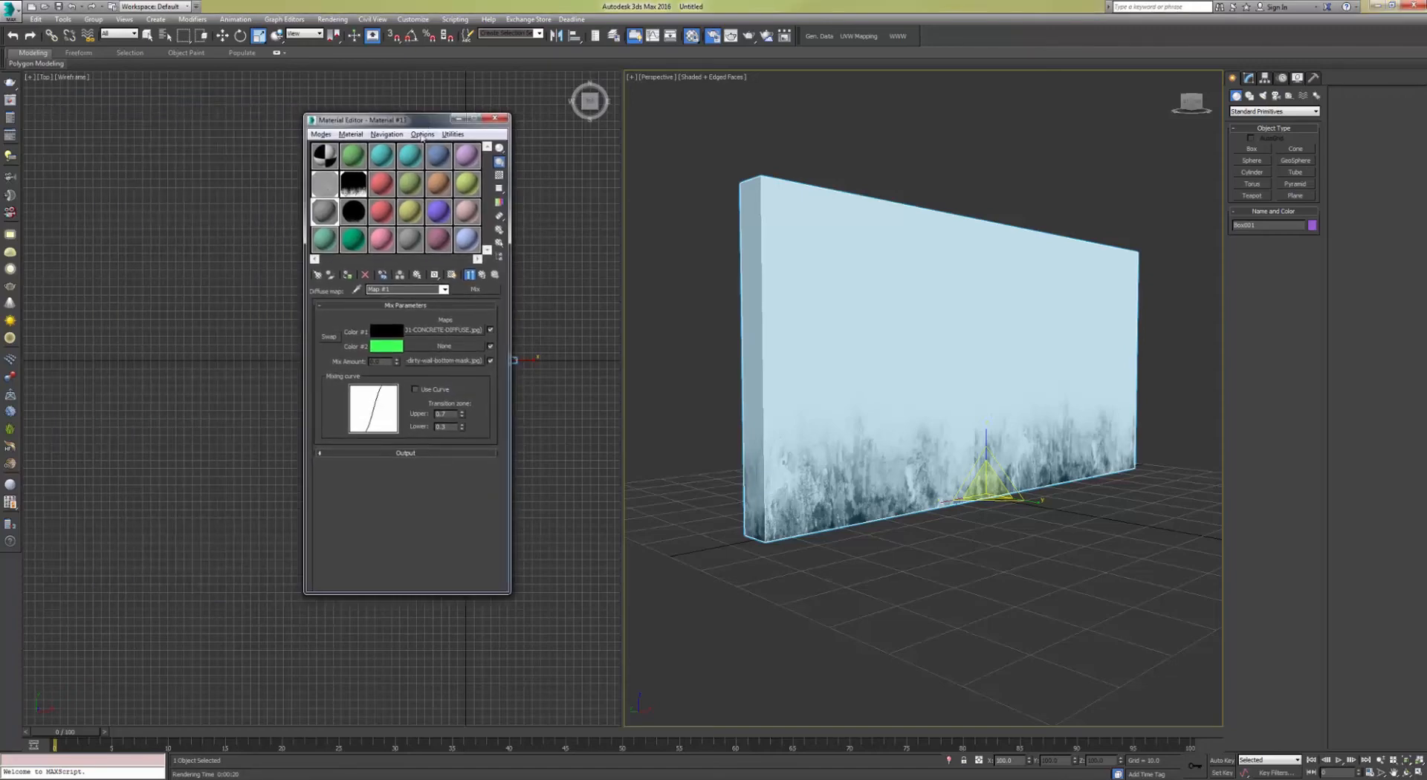
{"action": "left_click", "coordinate": [428, 330]}
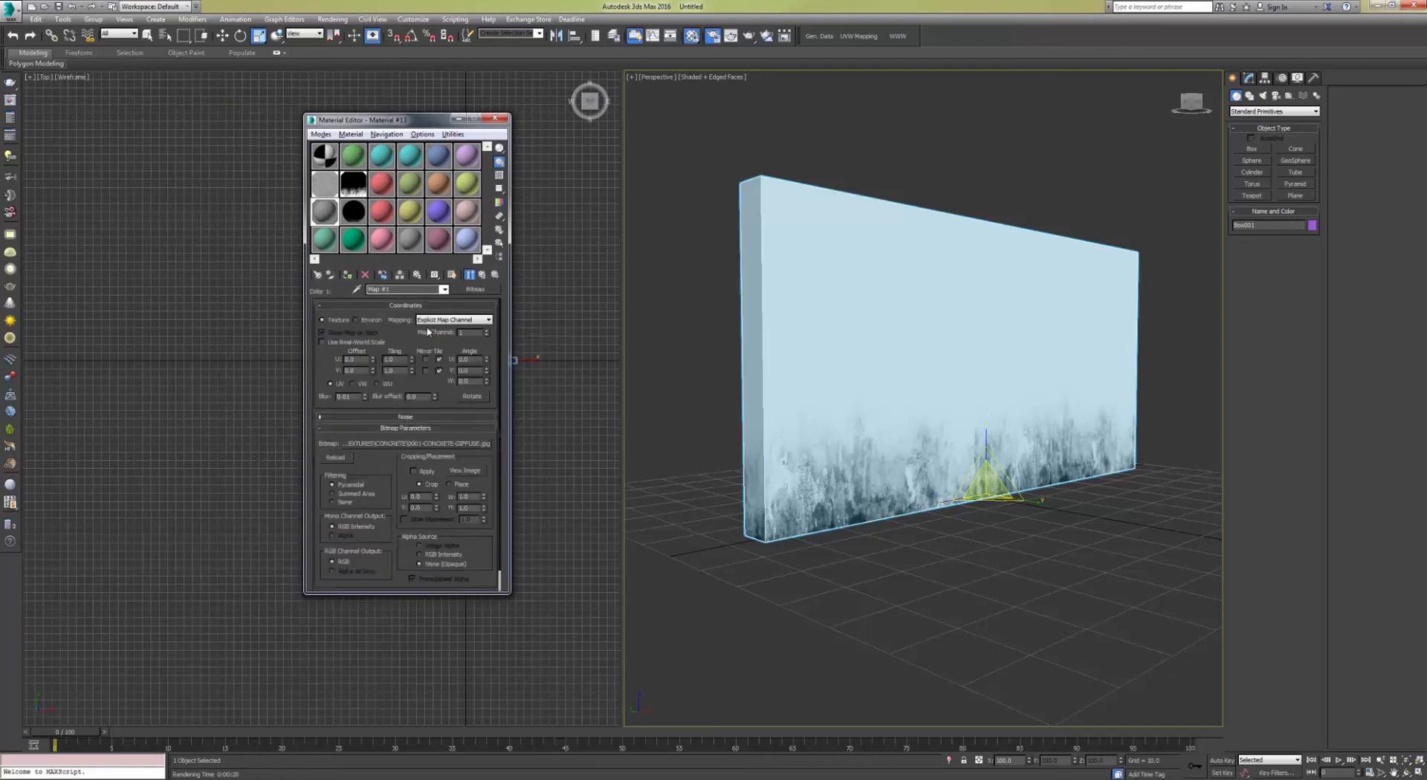
{"action": "left_click", "coordinate": [451, 275]}
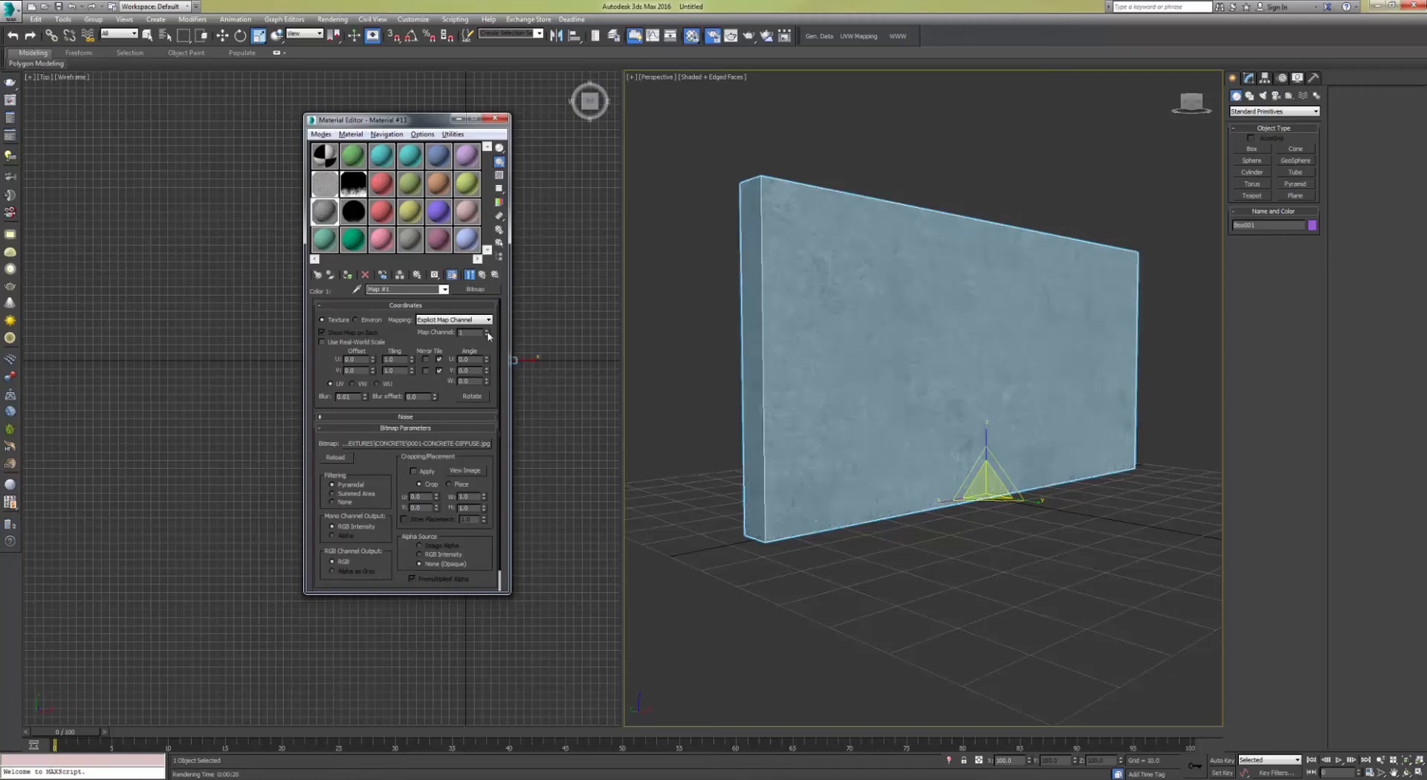
{"action": "left_click", "coordinate": [459, 321]}
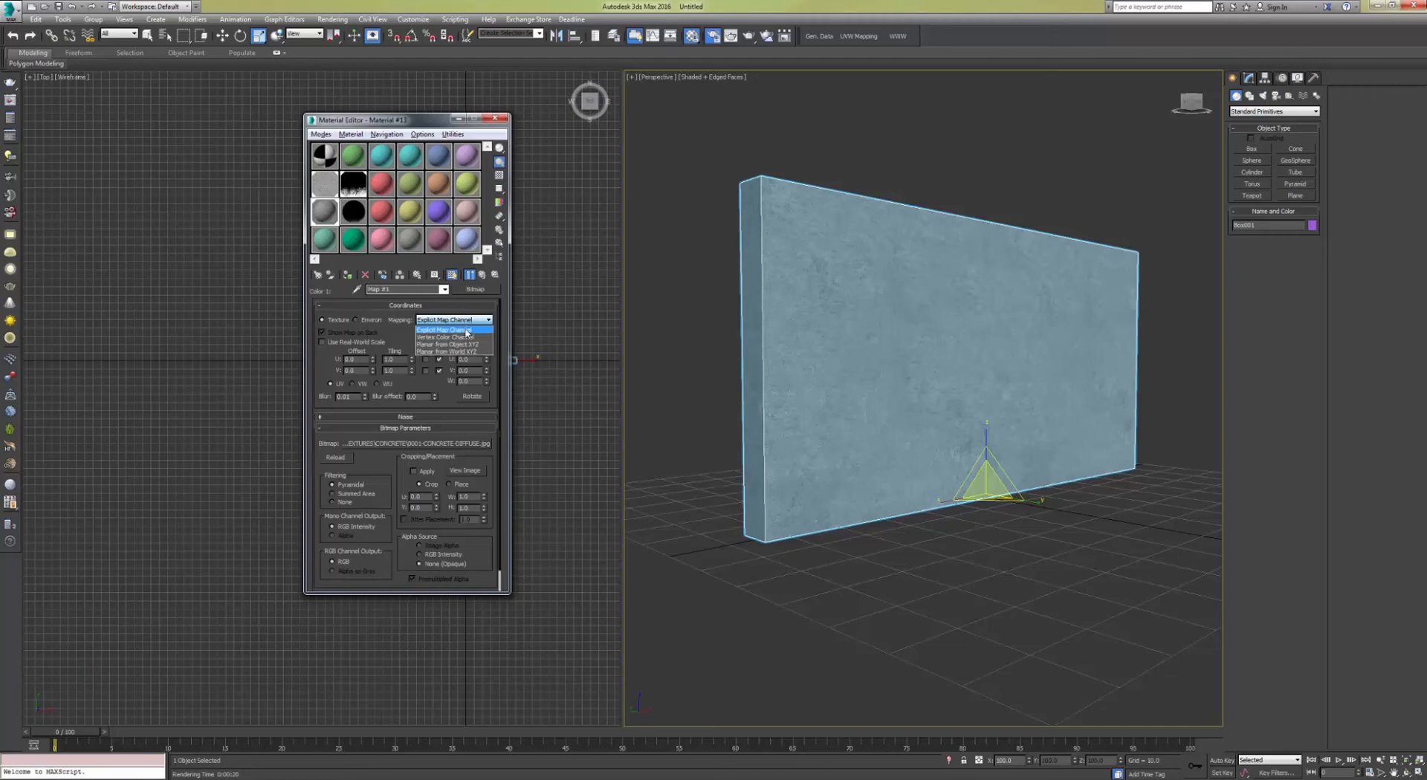
{"action": "left_click", "coordinate": [473, 330]}
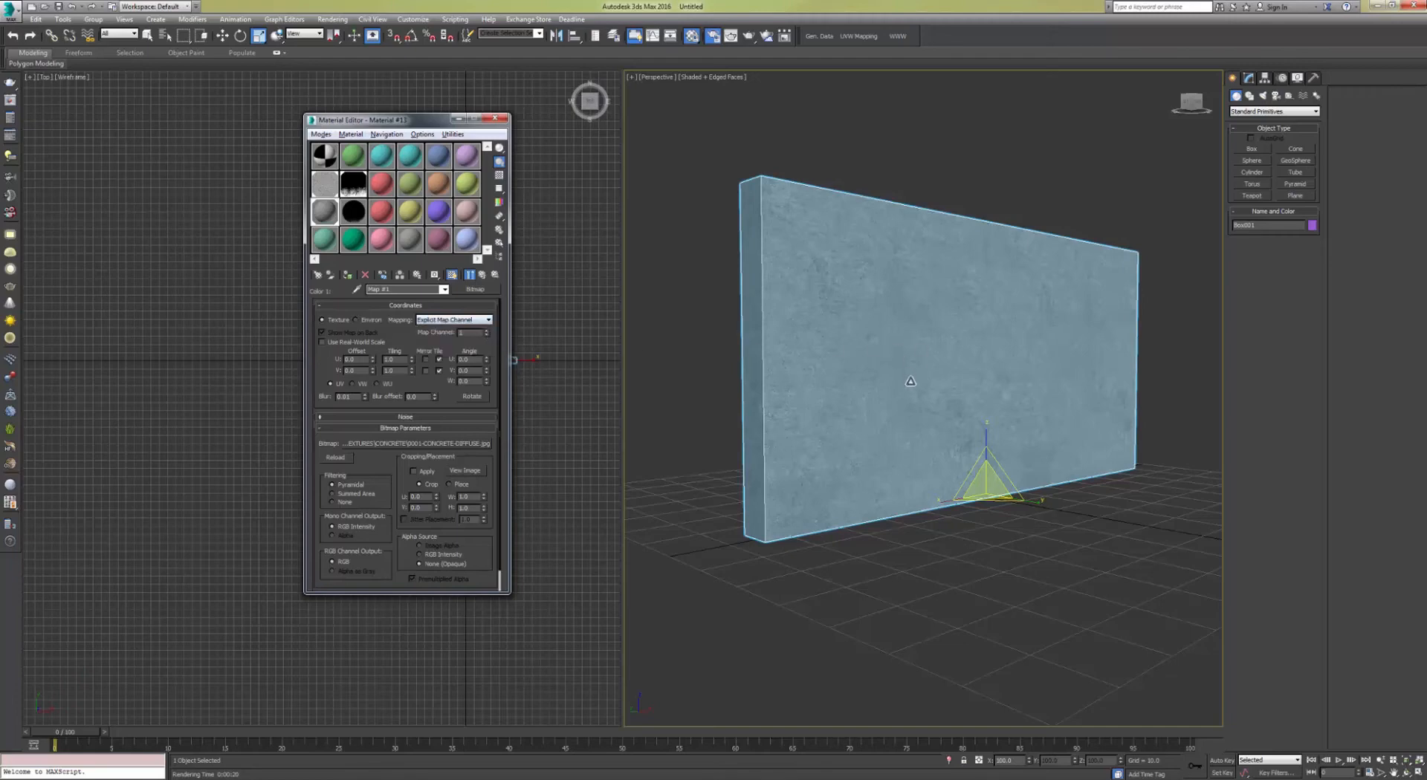
Step: Compare the concrete bitmap's map channel with the wall's UVW Map modifiers
{"action": "scroll", "coordinate": [912, 394], "scroll_direction": "up", "scroll_amount": 4}
{"action": "middle_click_drag", "start_coordinate": [901, 405], "coordinate": [945, 414]}
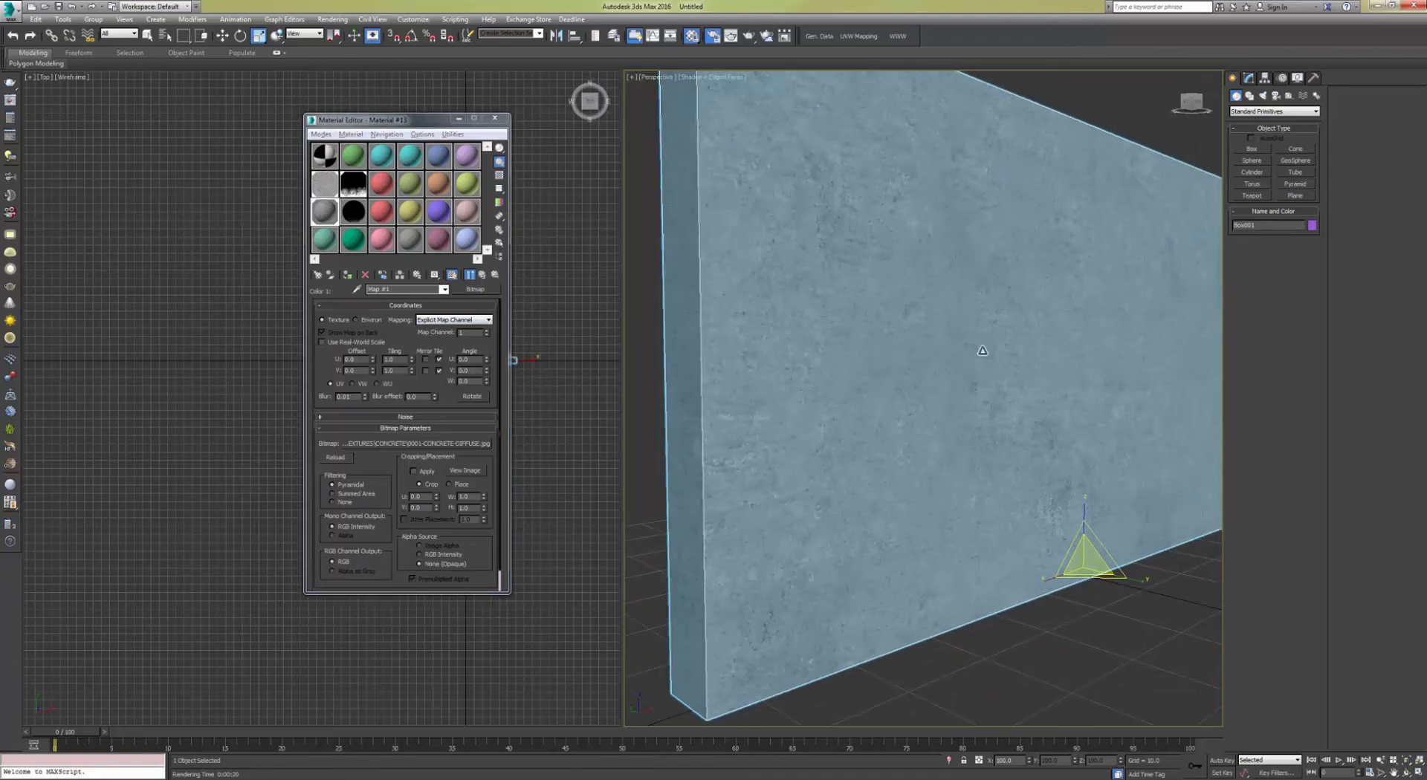
{"action": "scroll", "coordinate": [983, 350], "scroll_direction": "down", "scroll_amount": 4}
{"action": "scroll", "coordinate": [996, 342], "scroll_direction": "up", "scroll_amount": 1}
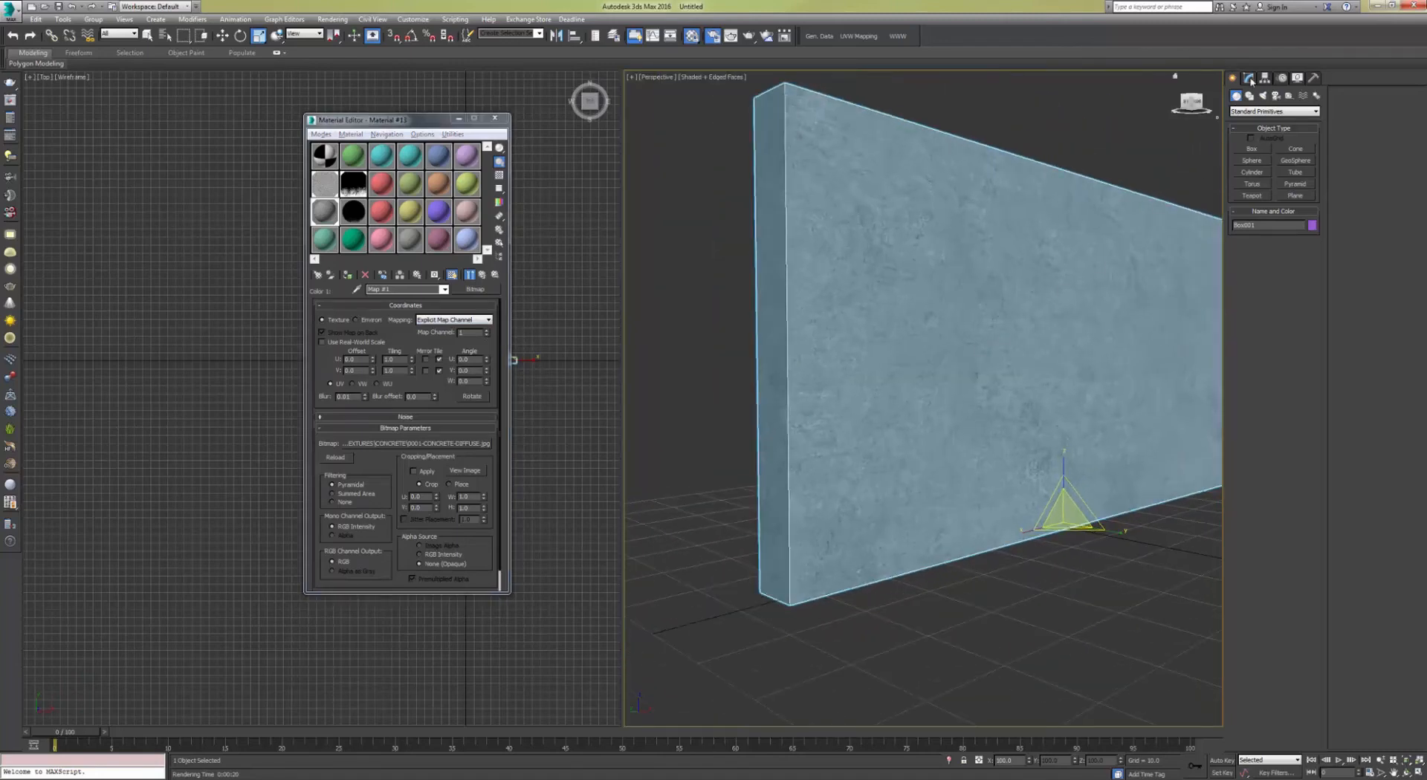
{"action": "left_click", "coordinate": [1248, 77]}
{"action": "left_click", "coordinate": [1267, 132]}
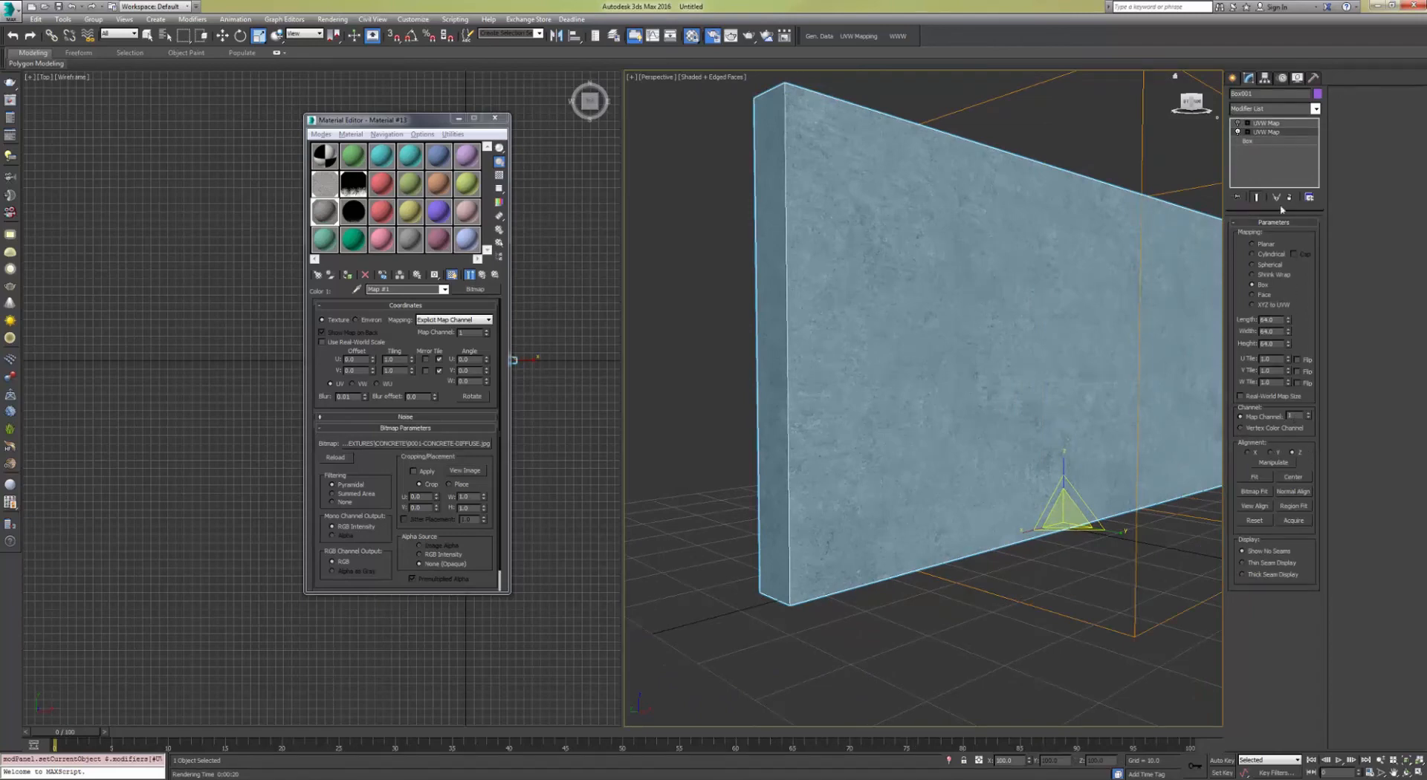
{"action": "left_click", "coordinate": [1234, 78]}
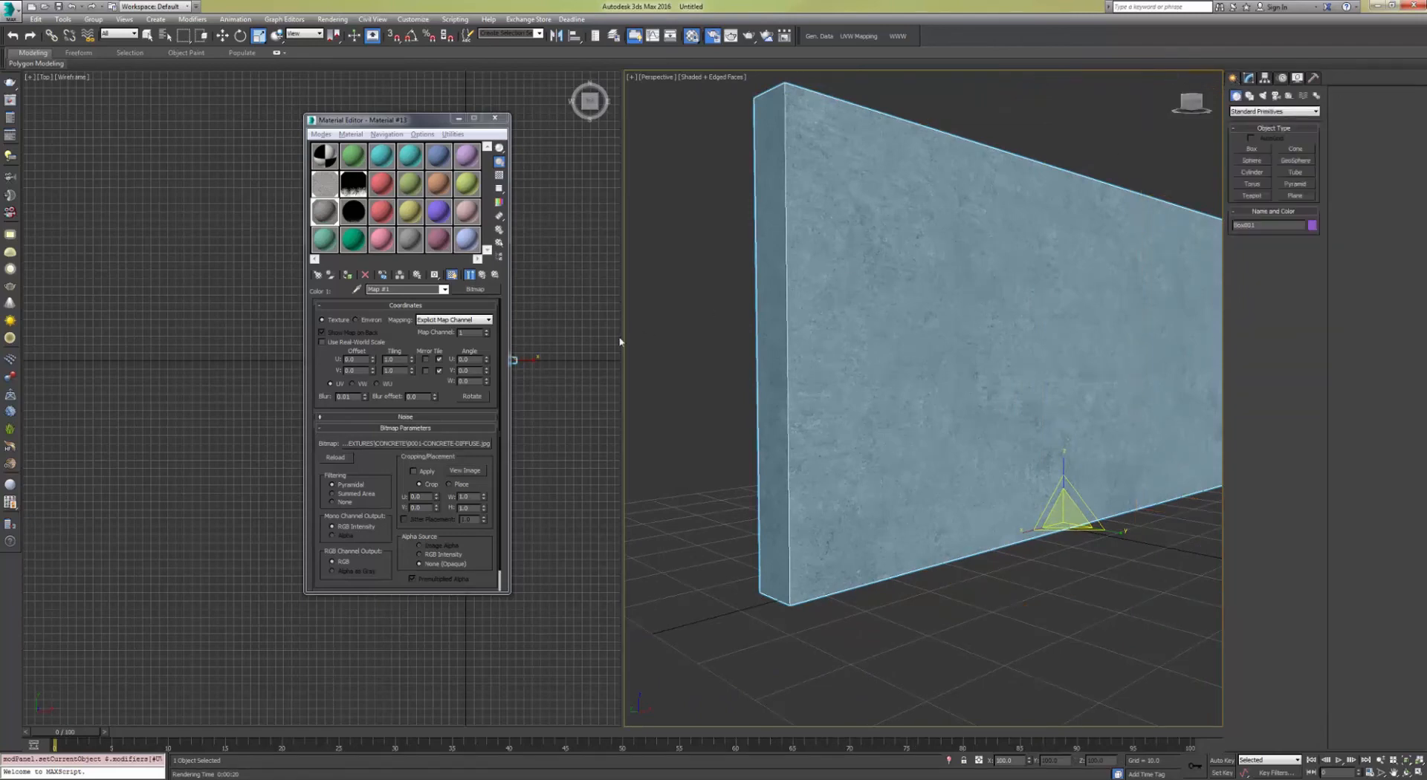
{"action": "left_click", "coordinate": [488, 332]}
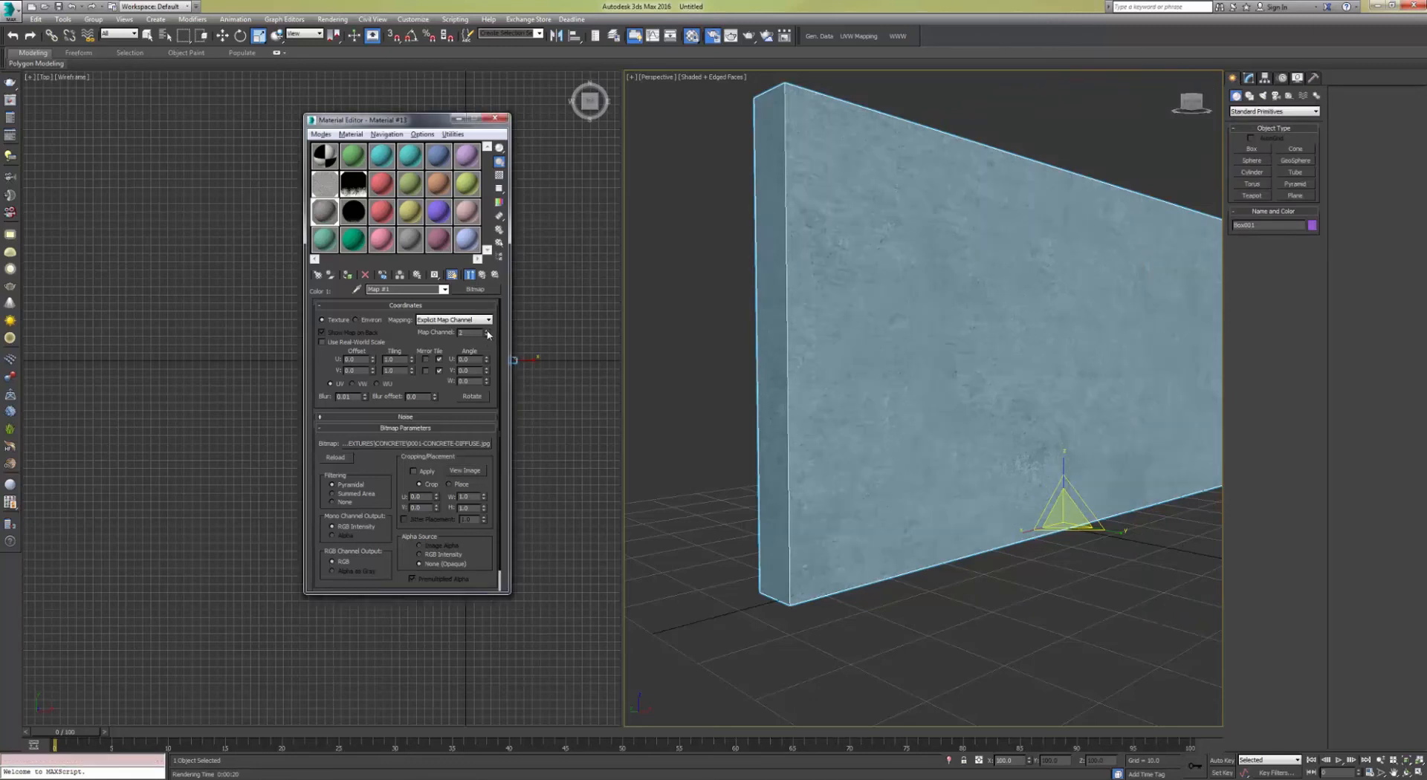
{"action": "left_click", "coordinate": [1250, 78]}
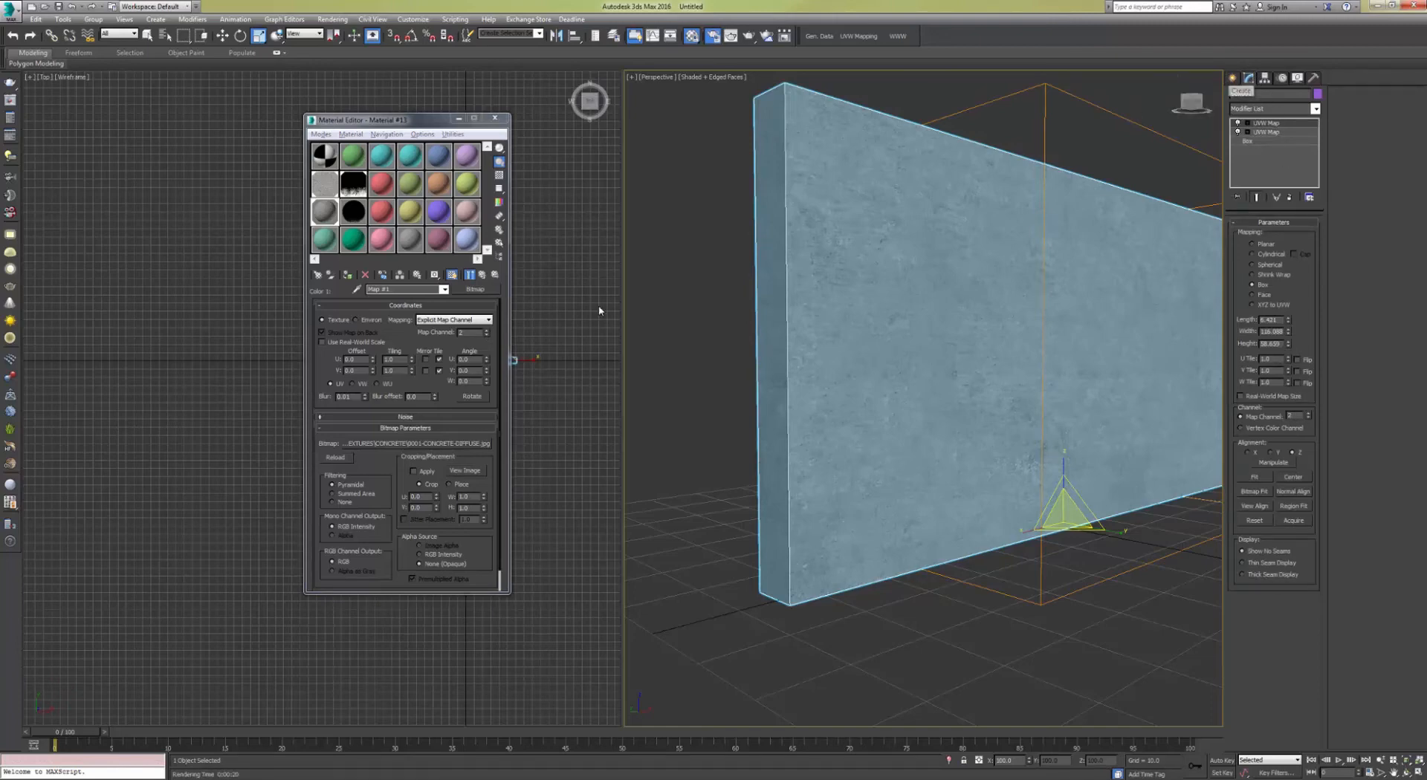
{"action": "left_click", "coordinate": [1235, 80]}
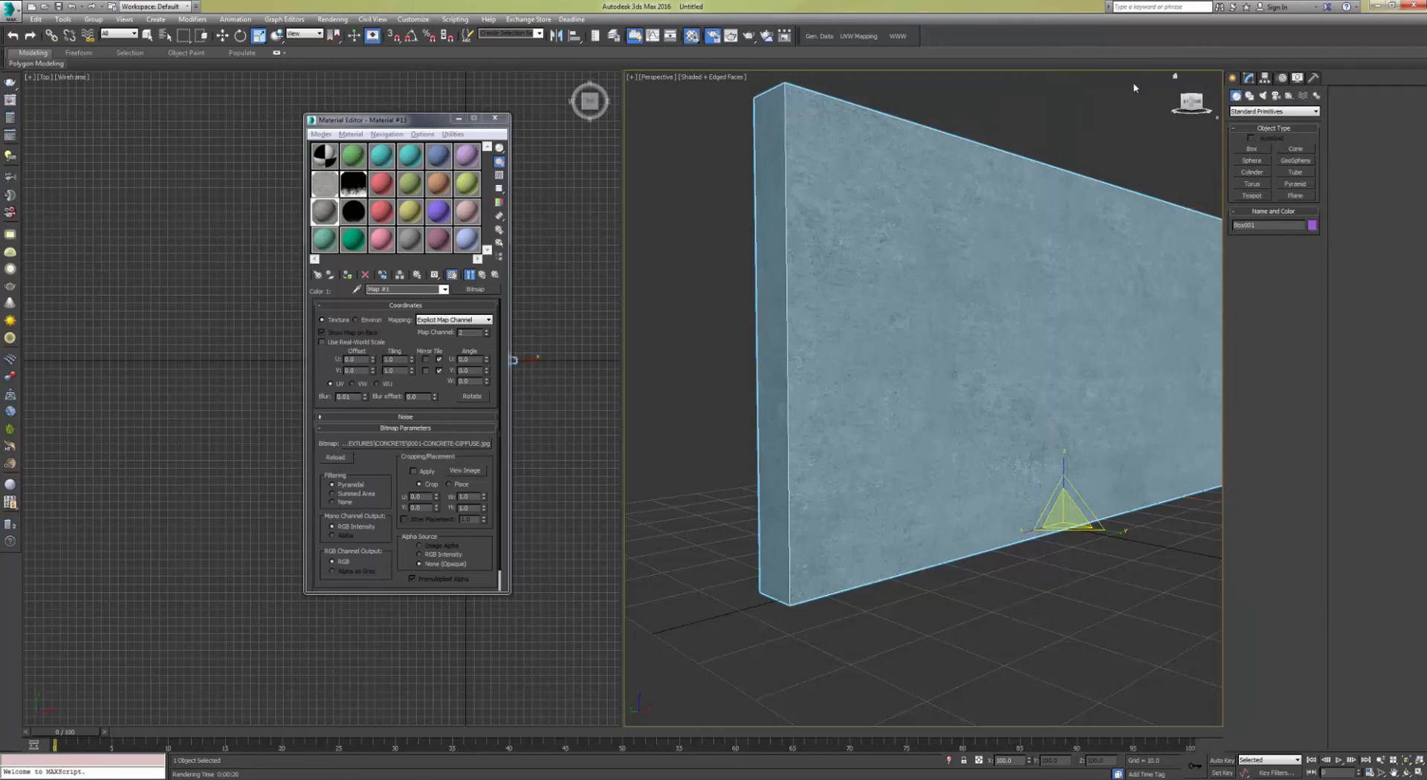
Step: Adjust the map channel of the concrete bitmap and the dirt mask bitmap, showing the mask in the viewport
{"action": "left_click", "coordinate": [487, 336]}
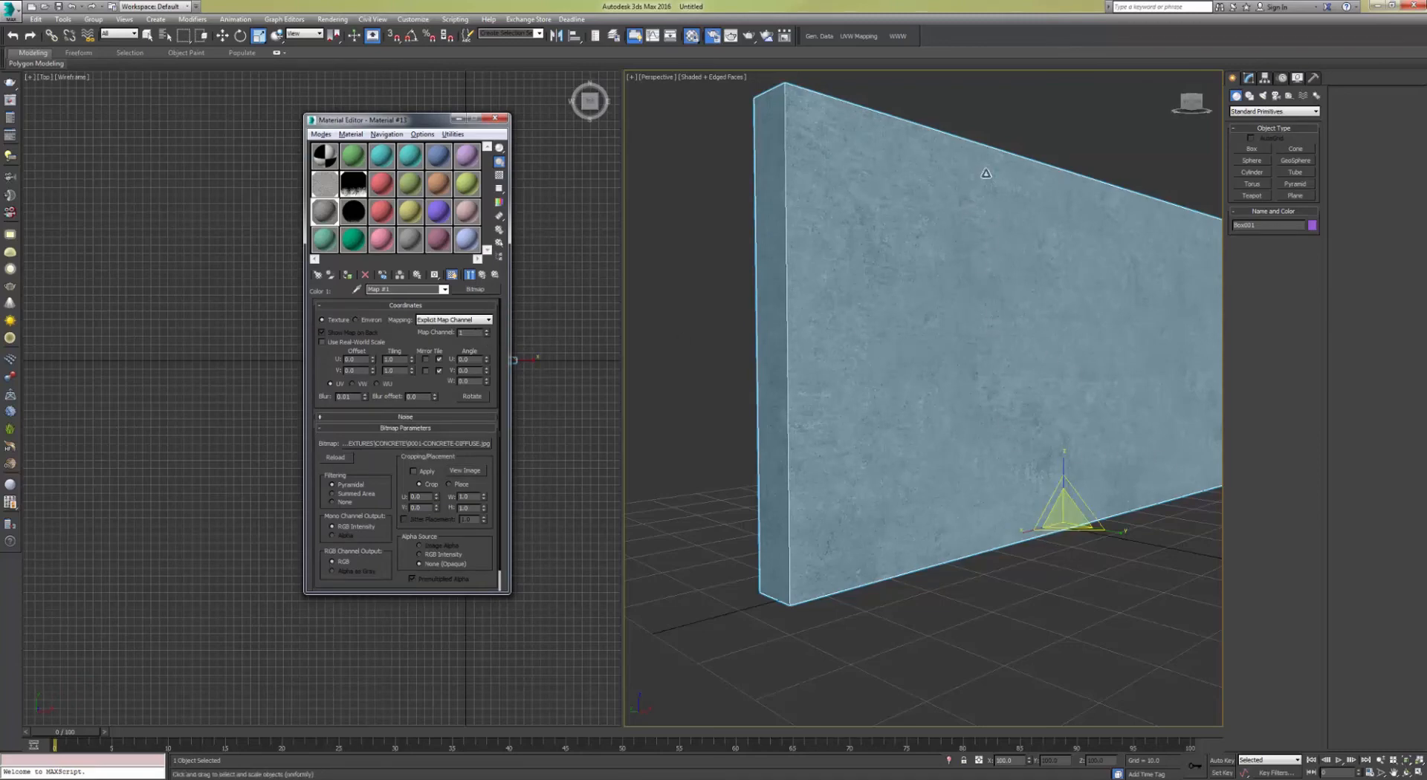
{"action": "left_click", "coordinate": [483, 274]}
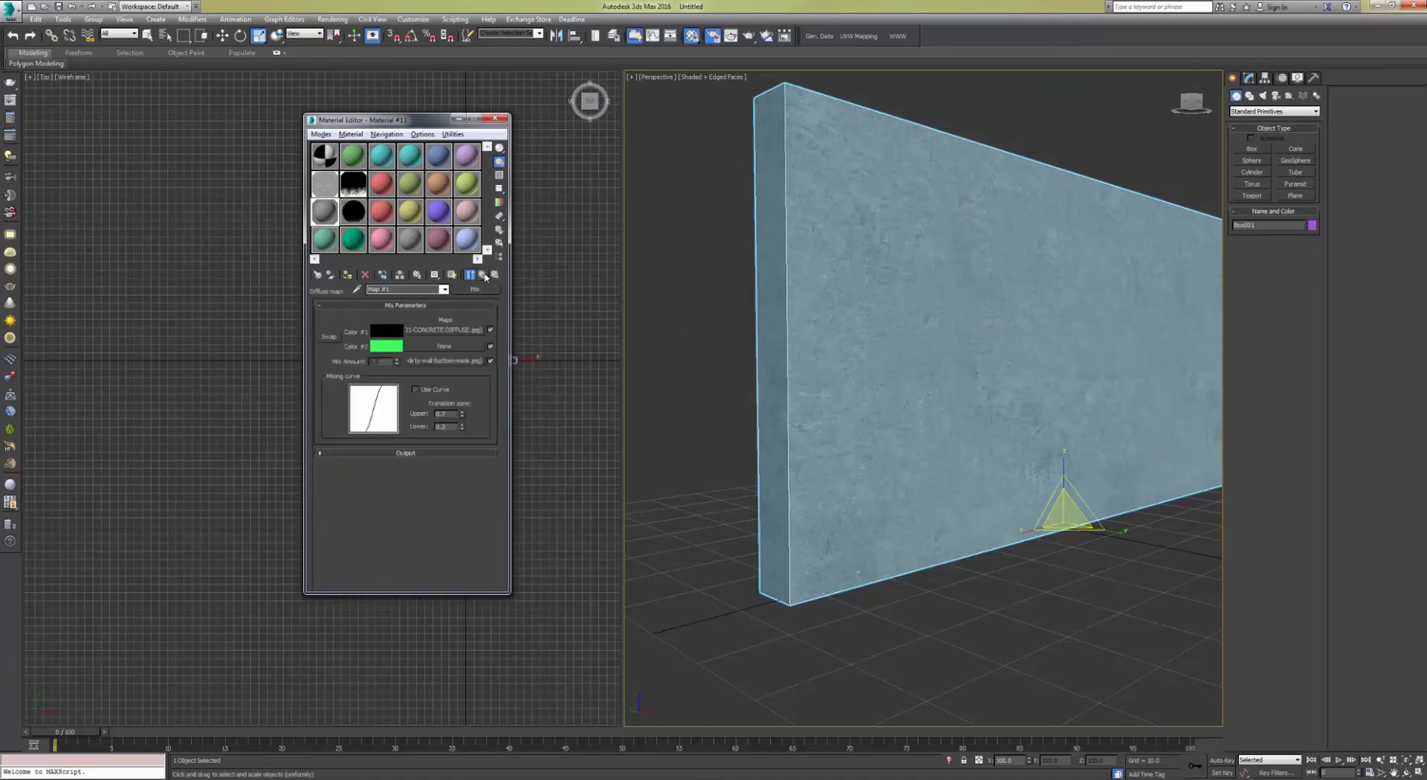
{"action": "left_click", "coordinate": [418, 361]}
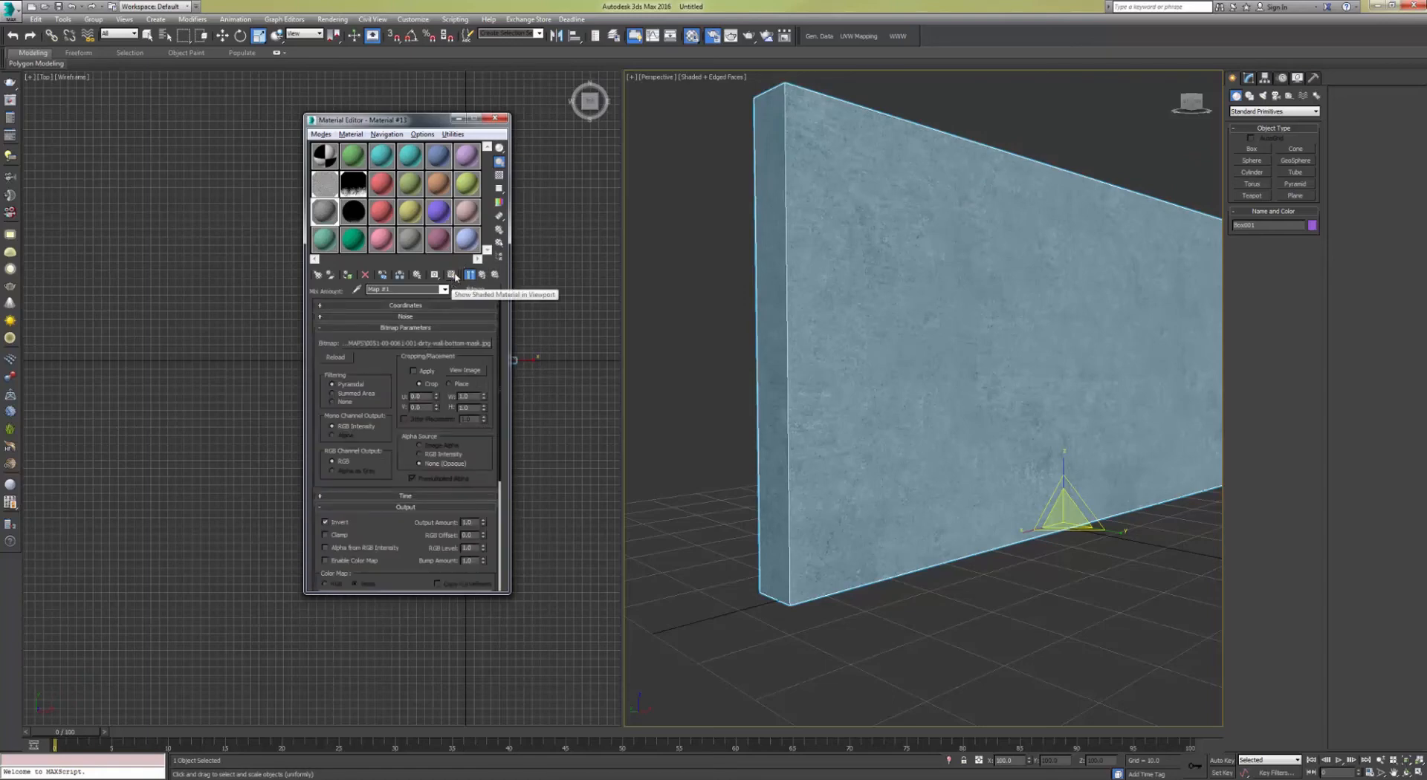
{"action": "left_click", "coordinate": [451, 275]}
{"action": "left_click", "coordinate": [437, 306]}
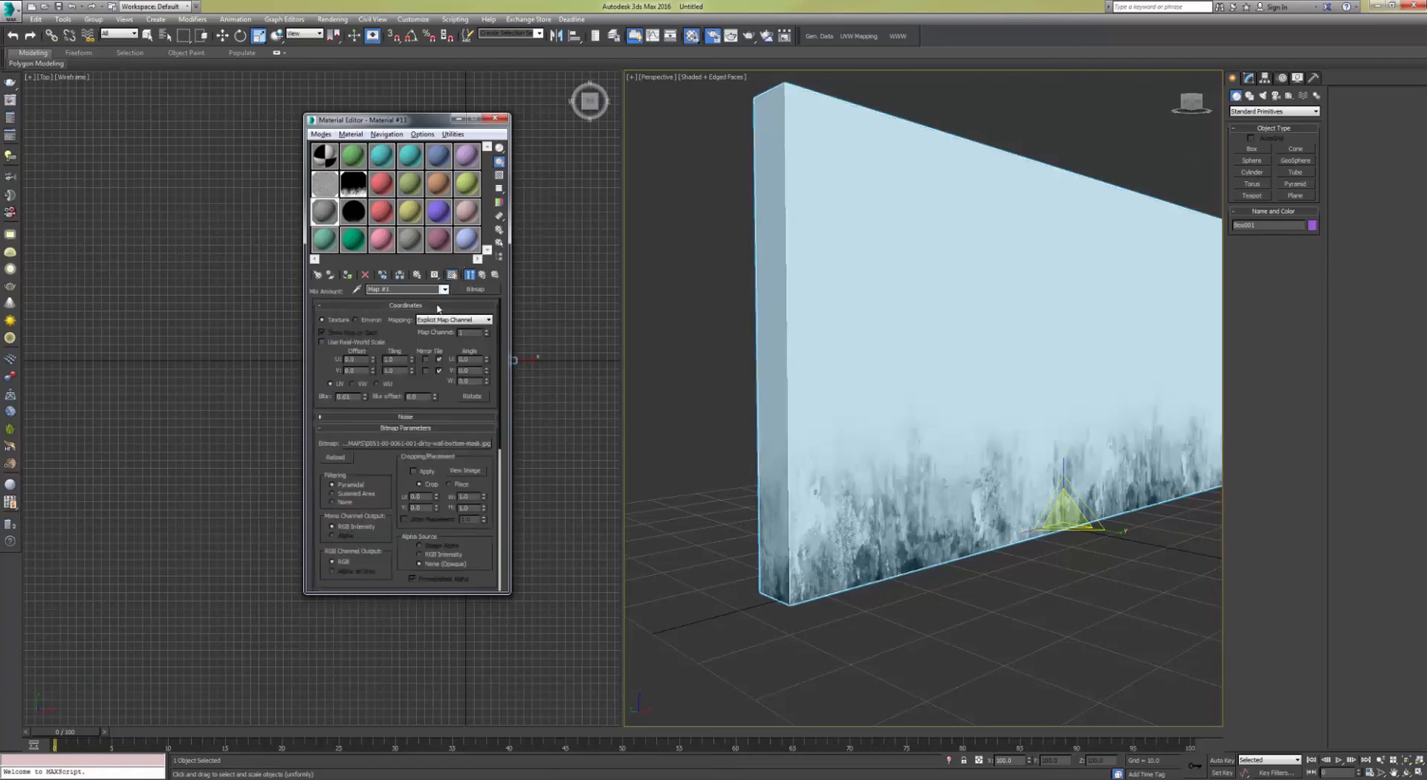
{"action": "left_click_drag", "start_coordinate": [950, 463], "coordinate": [938, 407]}
{"action": "key", "text": "r"}
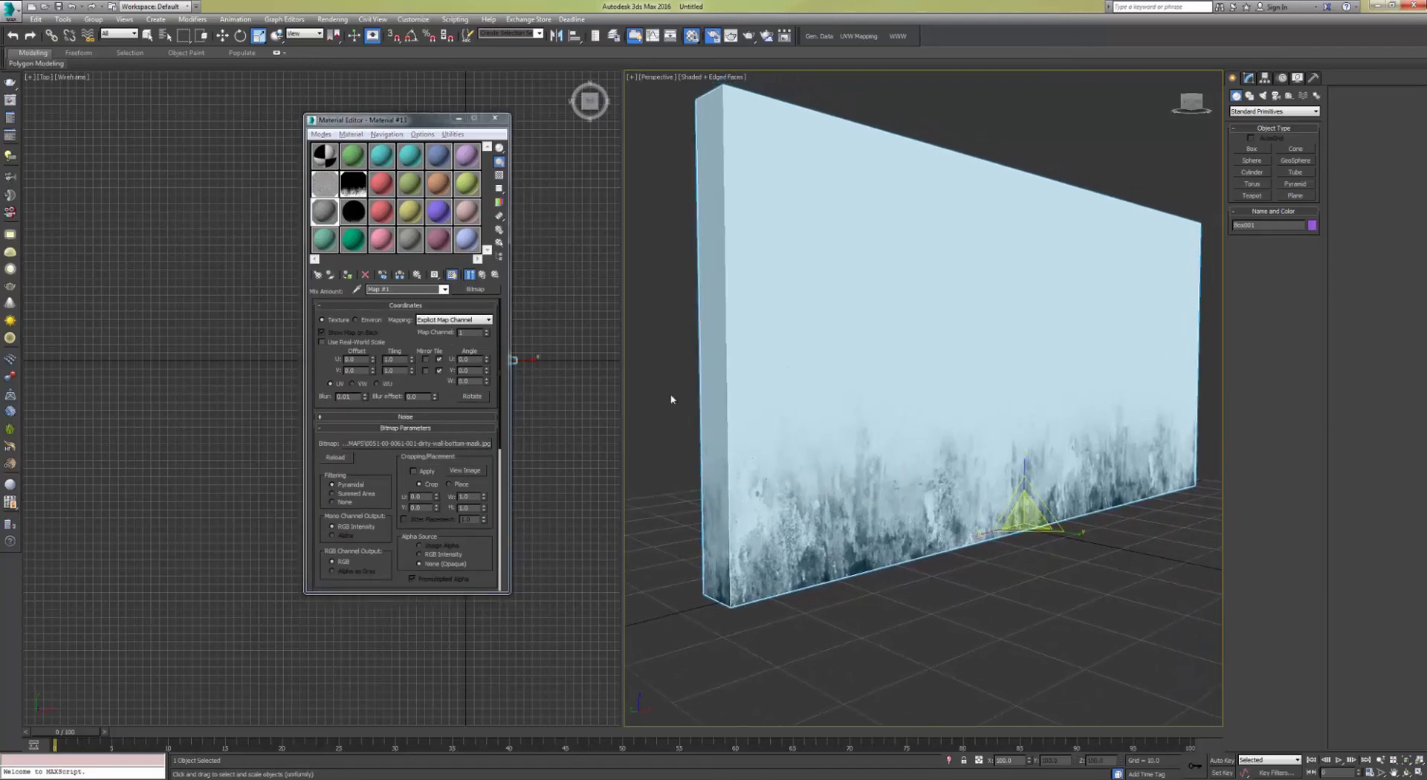
{"action": "left_click", "coordinate": [487, 332]}
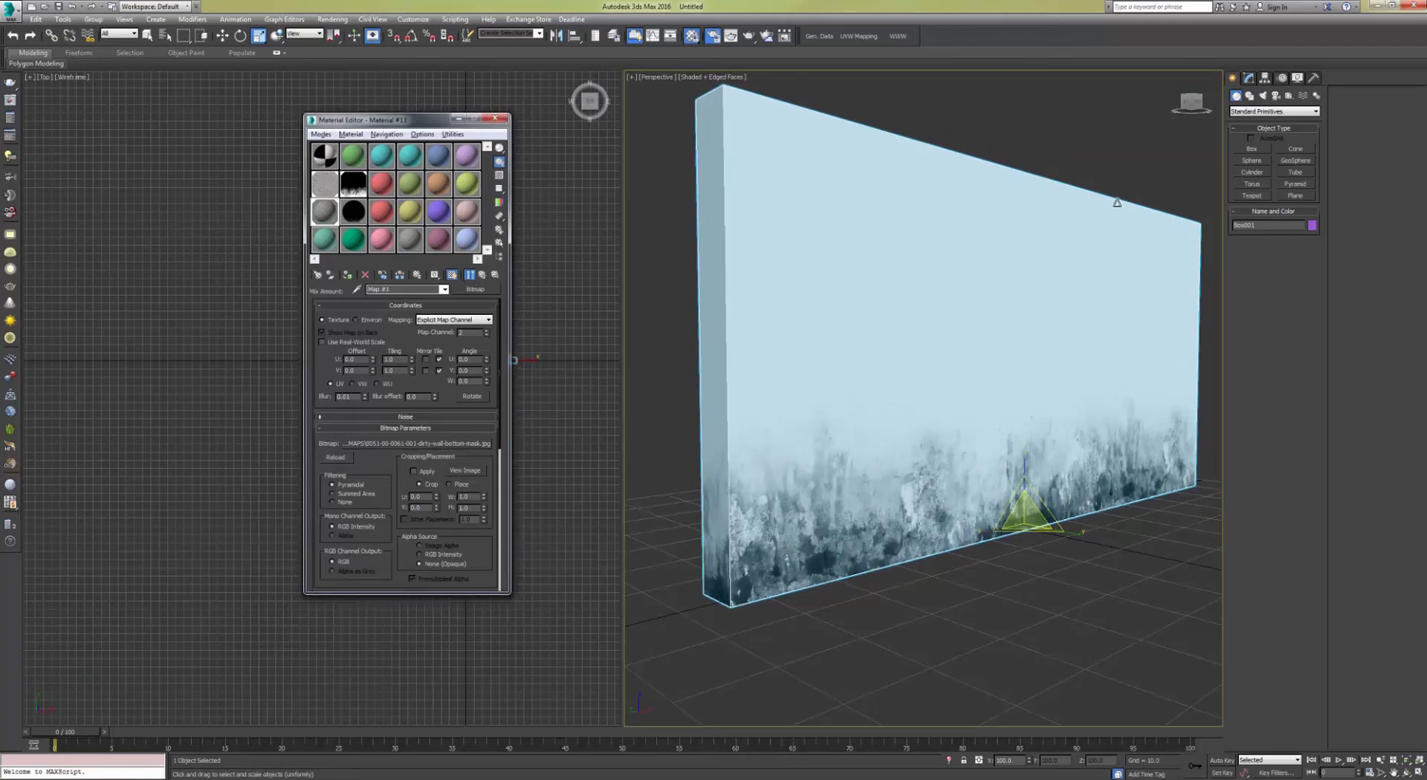
Step: Inspect the wall's two UVW Map modifiers by selecting and toggling each one
{"action": "left_click", "coordinate": [1249, 77]}
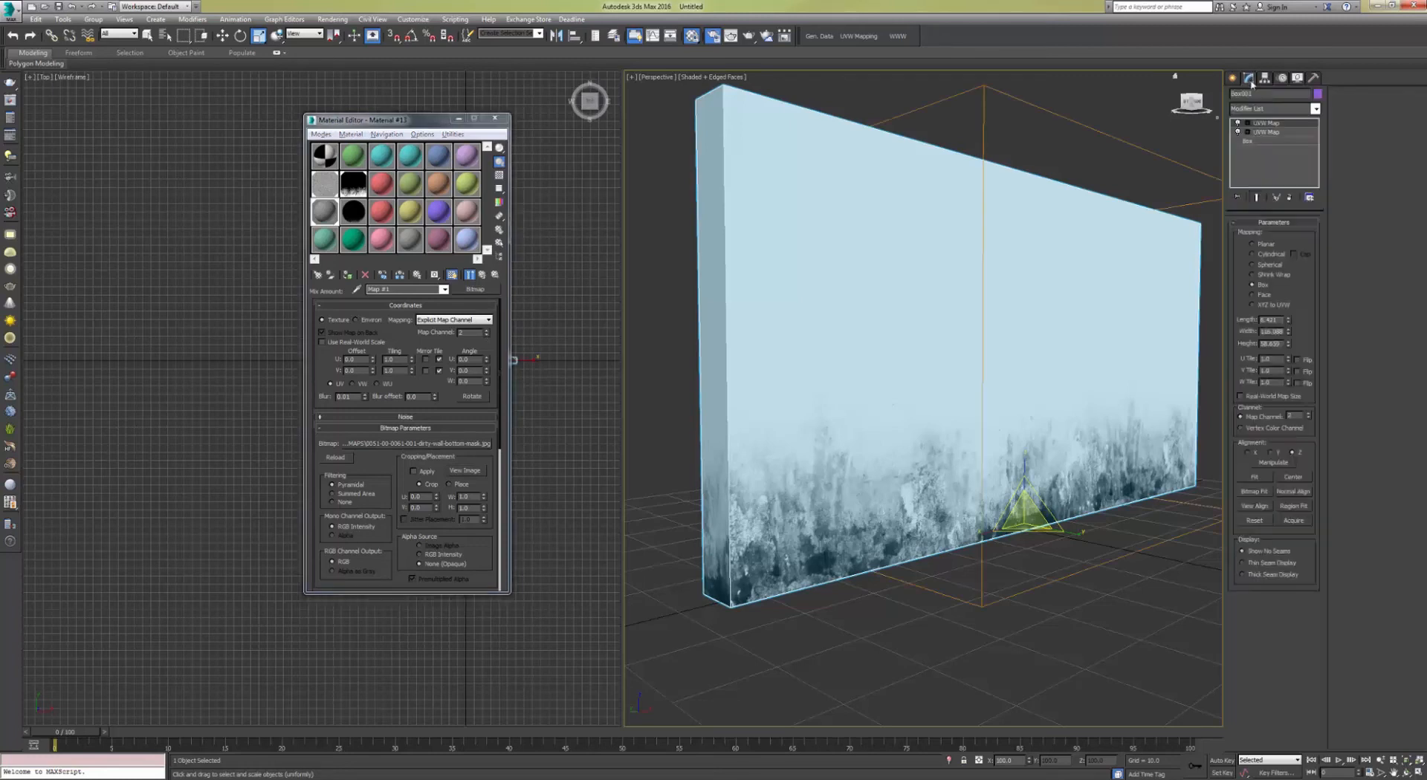
{"action": "left_click", "coordinate": [1270, 125]}
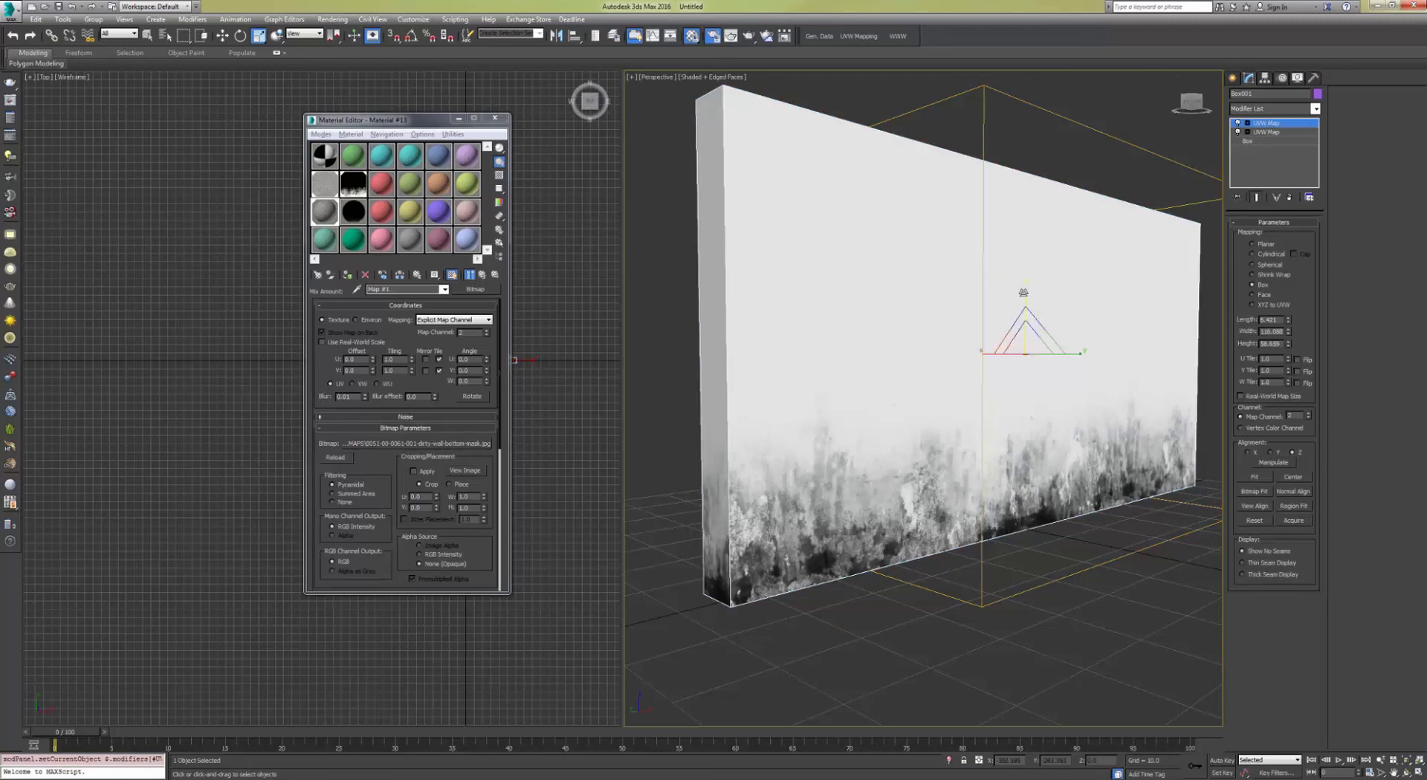
{"action": "left_click_drag", "start_coordinate": [1025, 292], "coordinate": [1053, 311]}
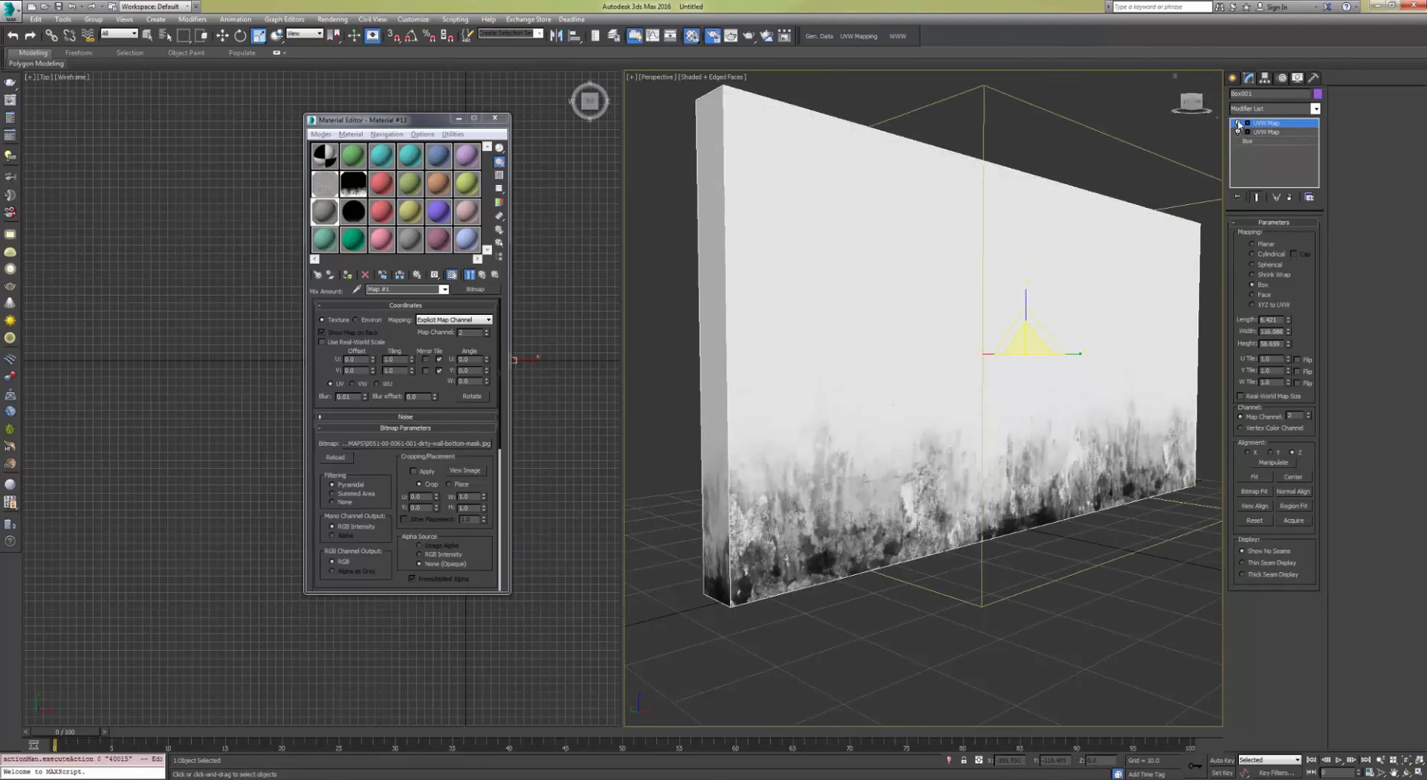
{"action": "left_click", "coordinate": [1237, 123]}
{"action": "left_click", "coordinate": [1238, 124]}
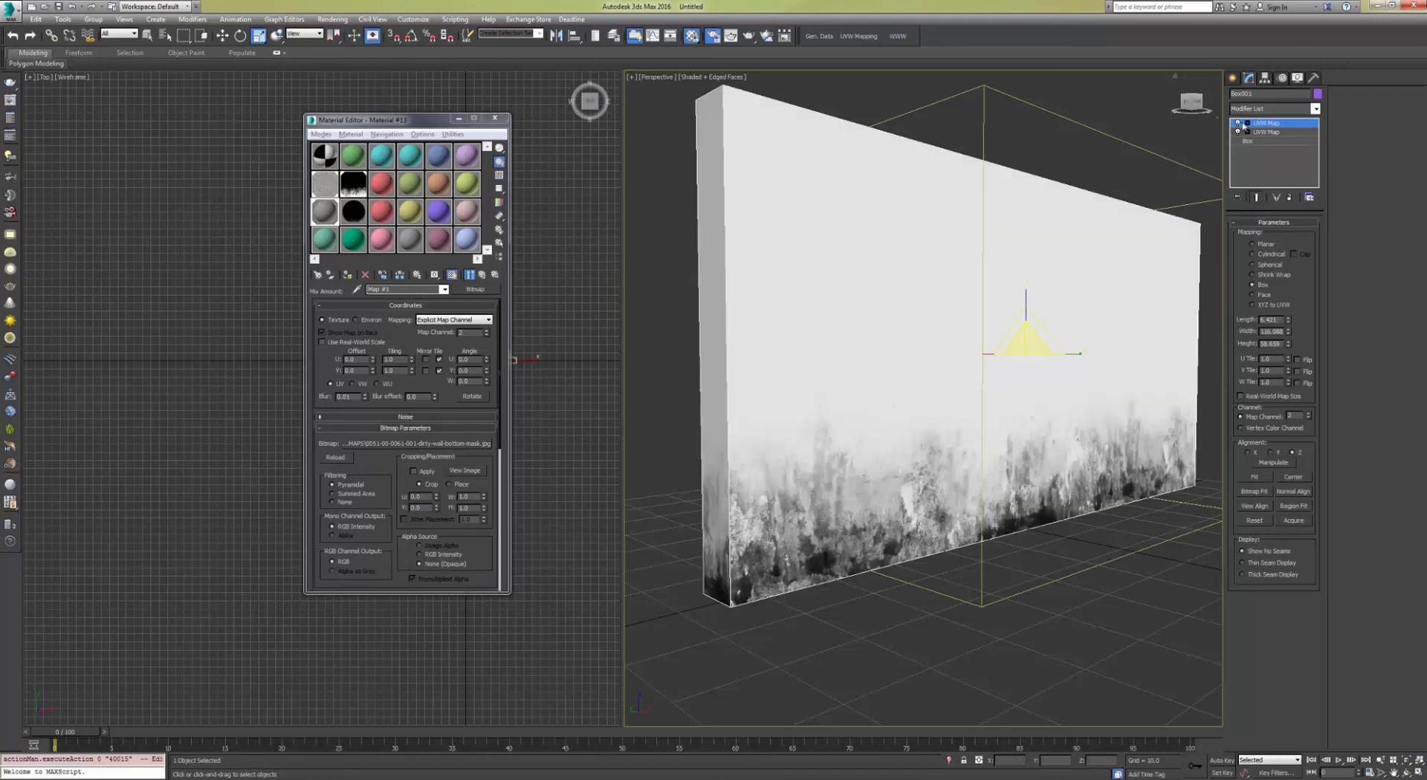
{"action": "left_click", "coordinate": [1268, 132]}
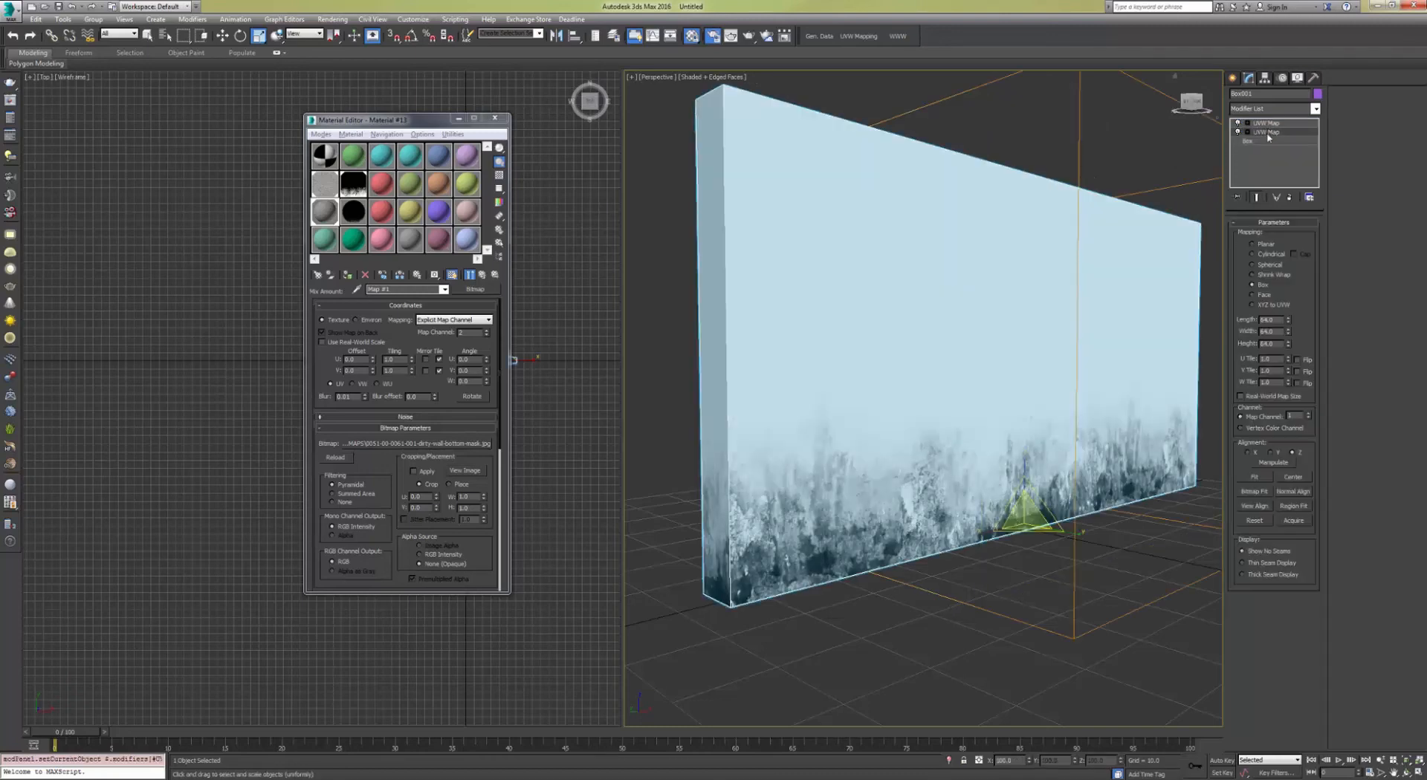
{"action": "mouse_move", "coordinate": [1026, 300]}
{"action": "left_mouse_down"}
{"action": "mouse_move", "coordinate": [1042, 324]}
{"action": "mouse_move", "coordinate": [1043, 300]}
{"action": "left_mouse_up"}
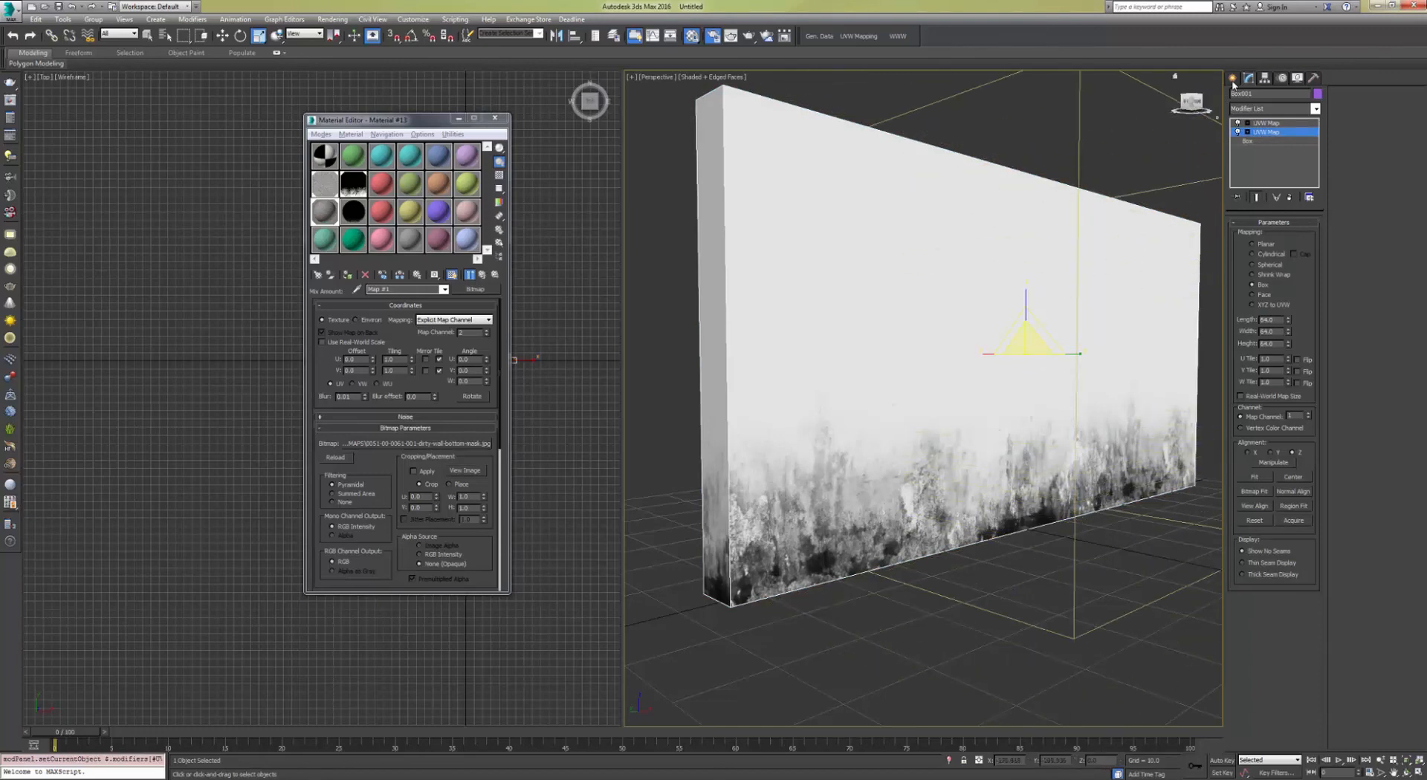
{"action": "left_click", "coordinate": [1232, 78]}
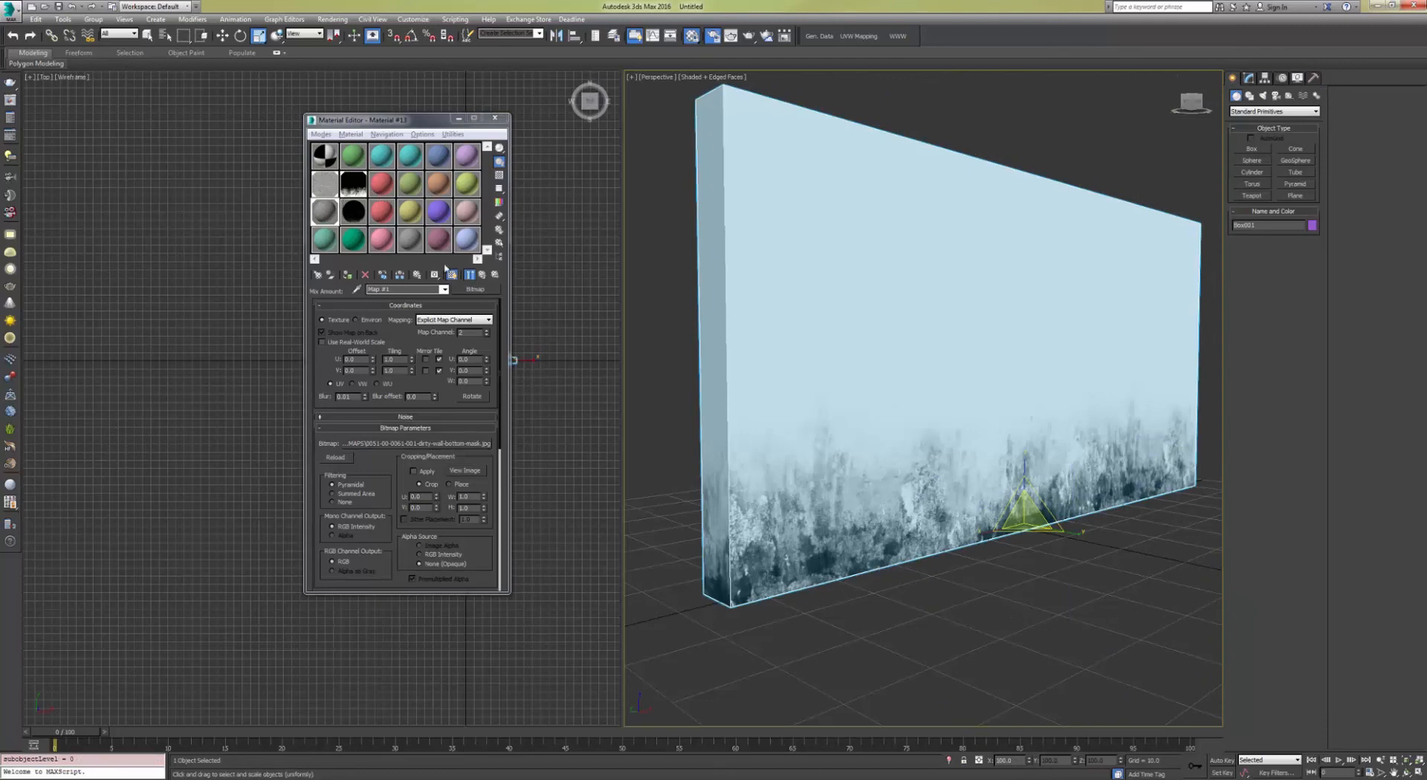
Step: Copy the concrete bitmap from Color #1 and assign a Composite map to the Mix map's Color #2 slot
{"action": "middle_click_drag", "start_coordinate": [701, 288], "coordinate": [691, 306]}
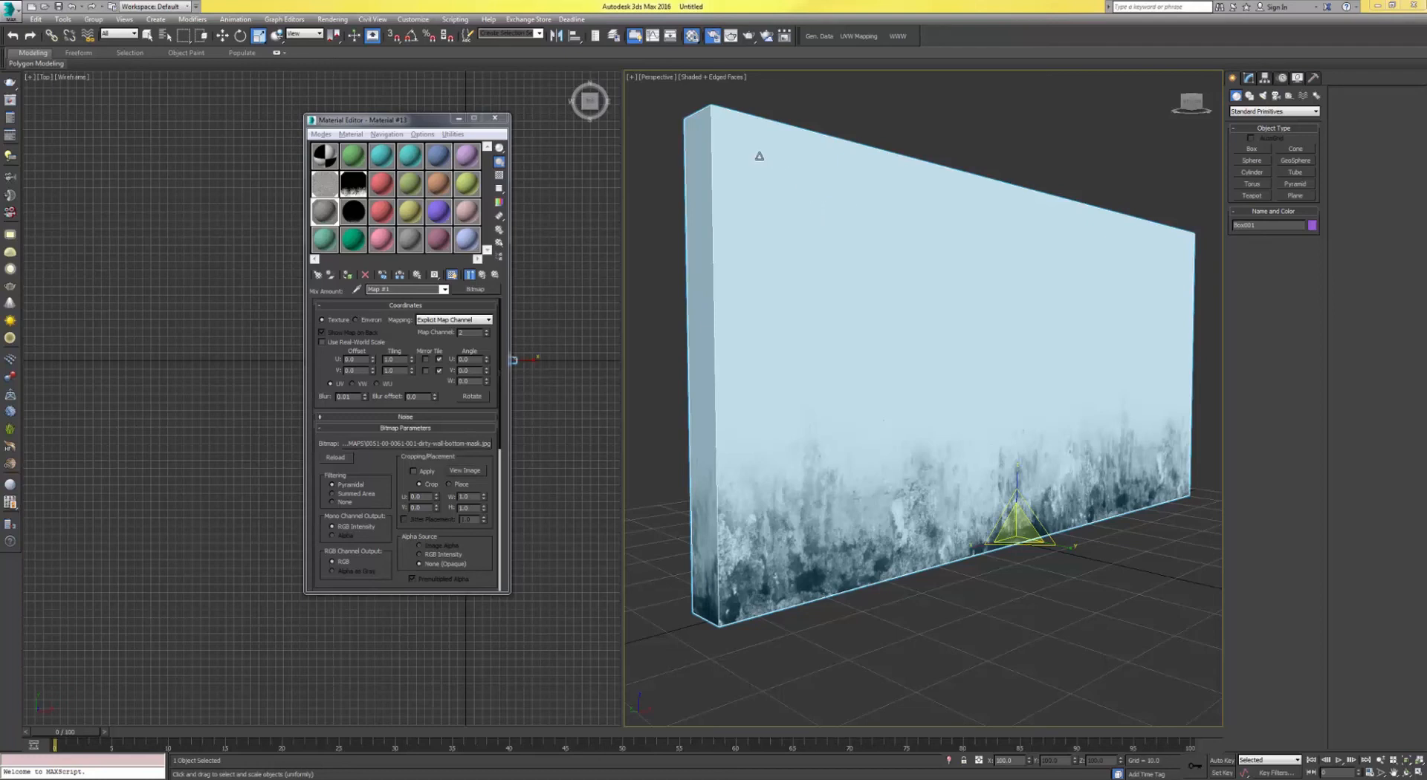
{"action": "left_click", "coordinate": [480, 276]}
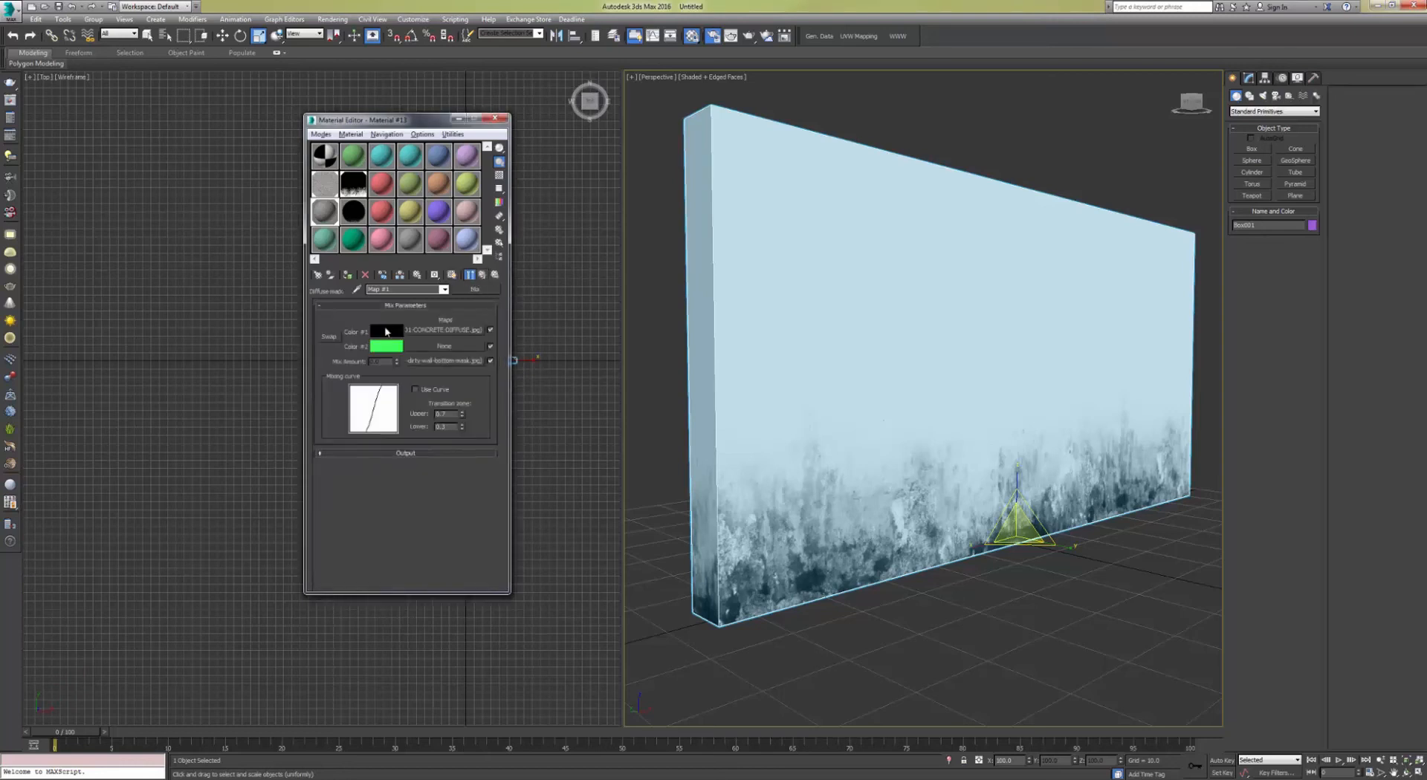
{"action": "right_click", "coordinate": [425, 334]}
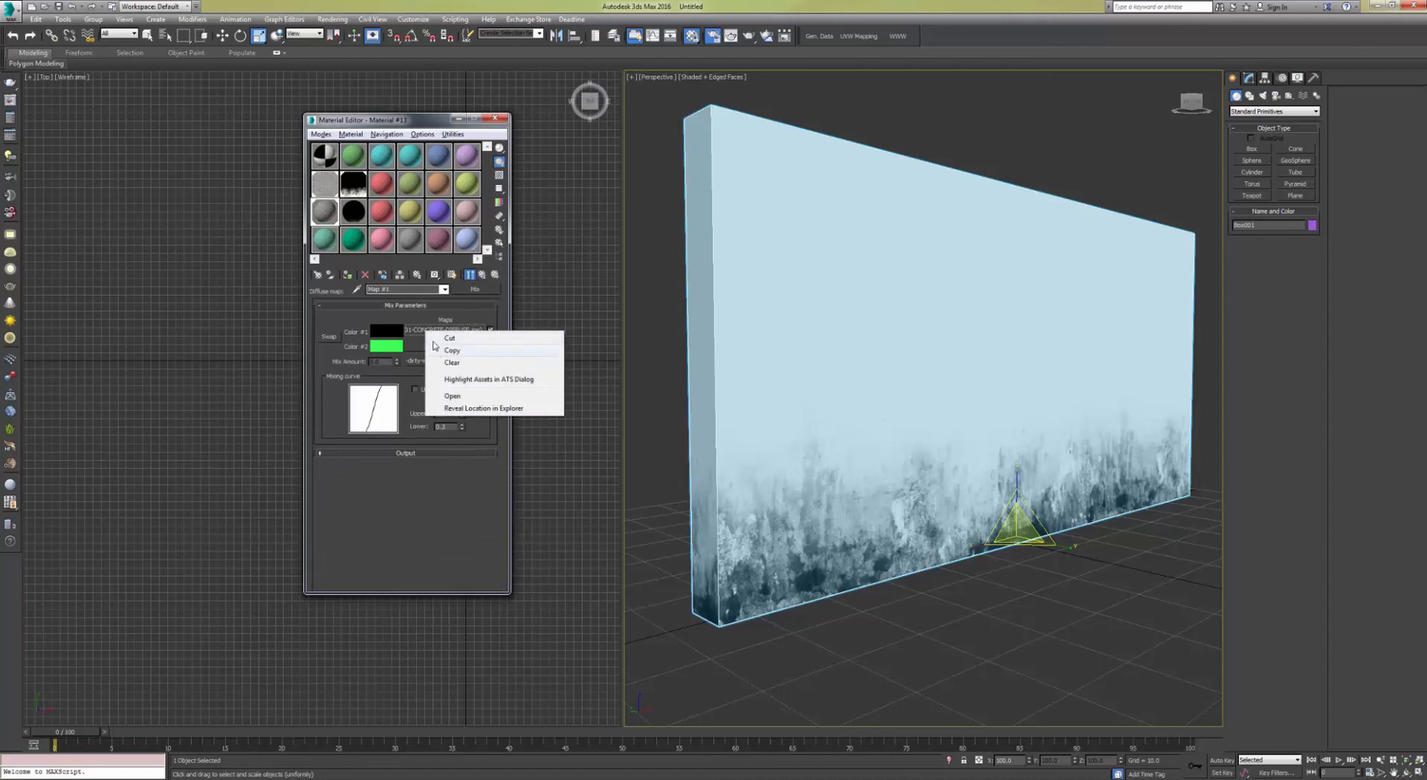
{"action": "left_click", "coordinate": [435, 351]}
{"action": "left_click", "coordinate": [431, 347]}
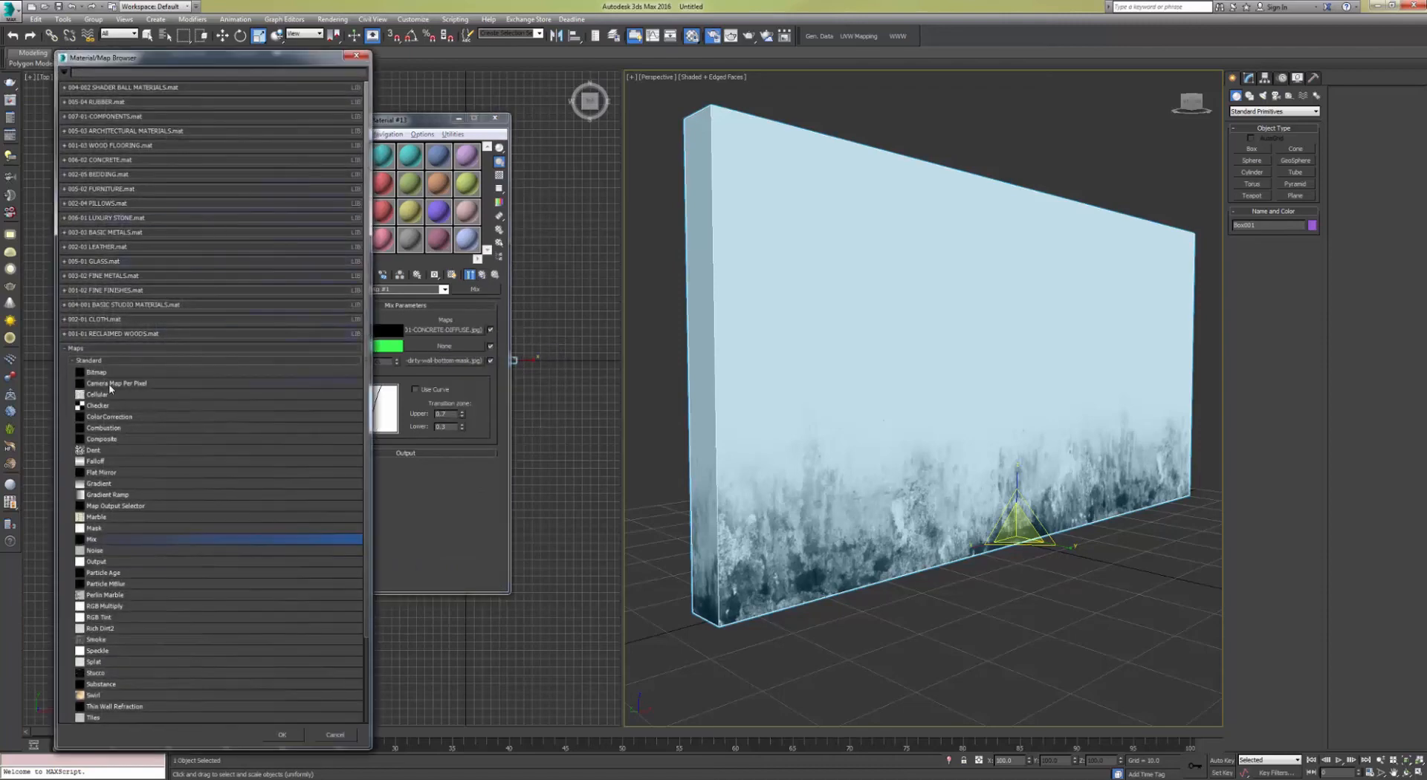
{"action": "double_click", "coordinate": [112, 439]}
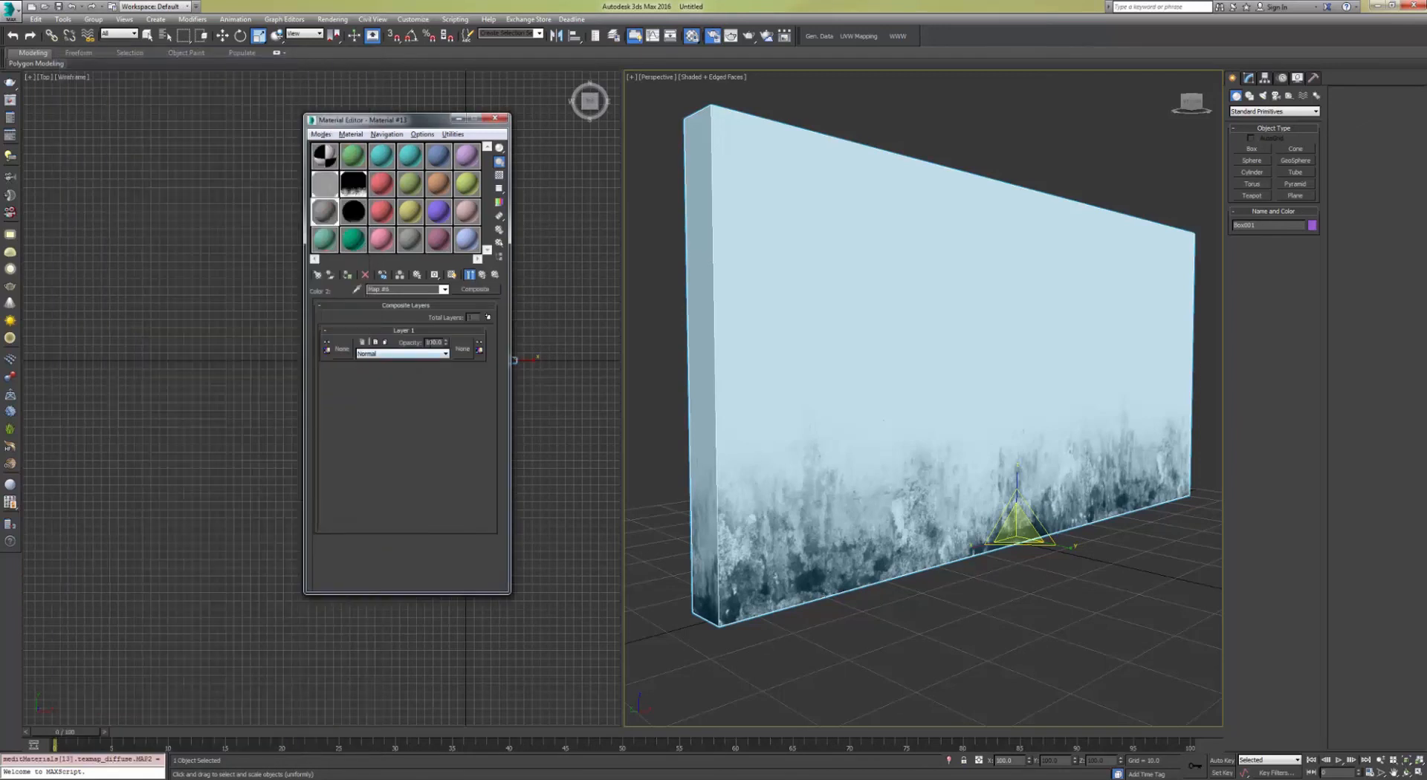
Step: Add a second layer to the Composite map and paste the concrete bitmap into both layers
{"action": "left_click", "coordinate": [488, 317]}
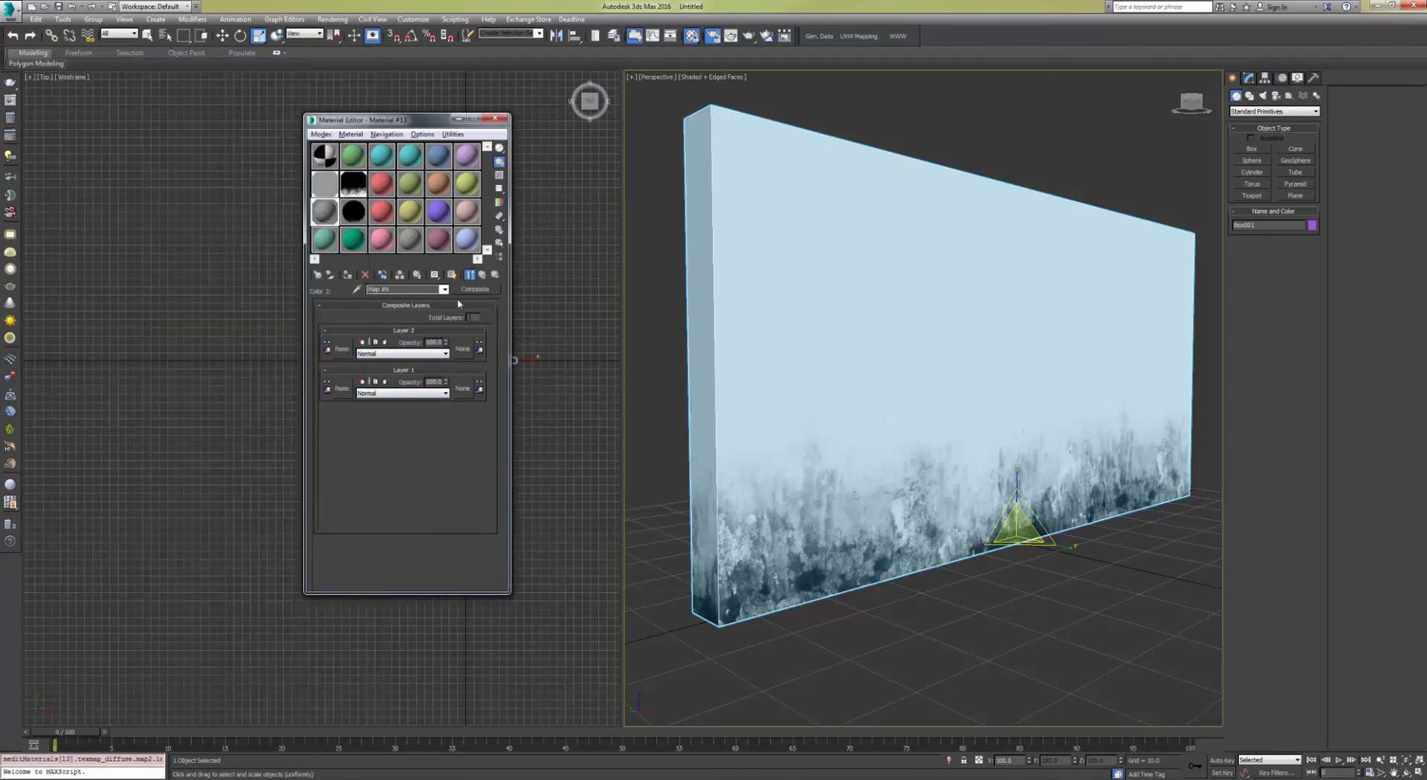
{"action": "right_click", "coordinate": [341, 350]}
{"action": "left_click", "coordinate": [363, 366]}
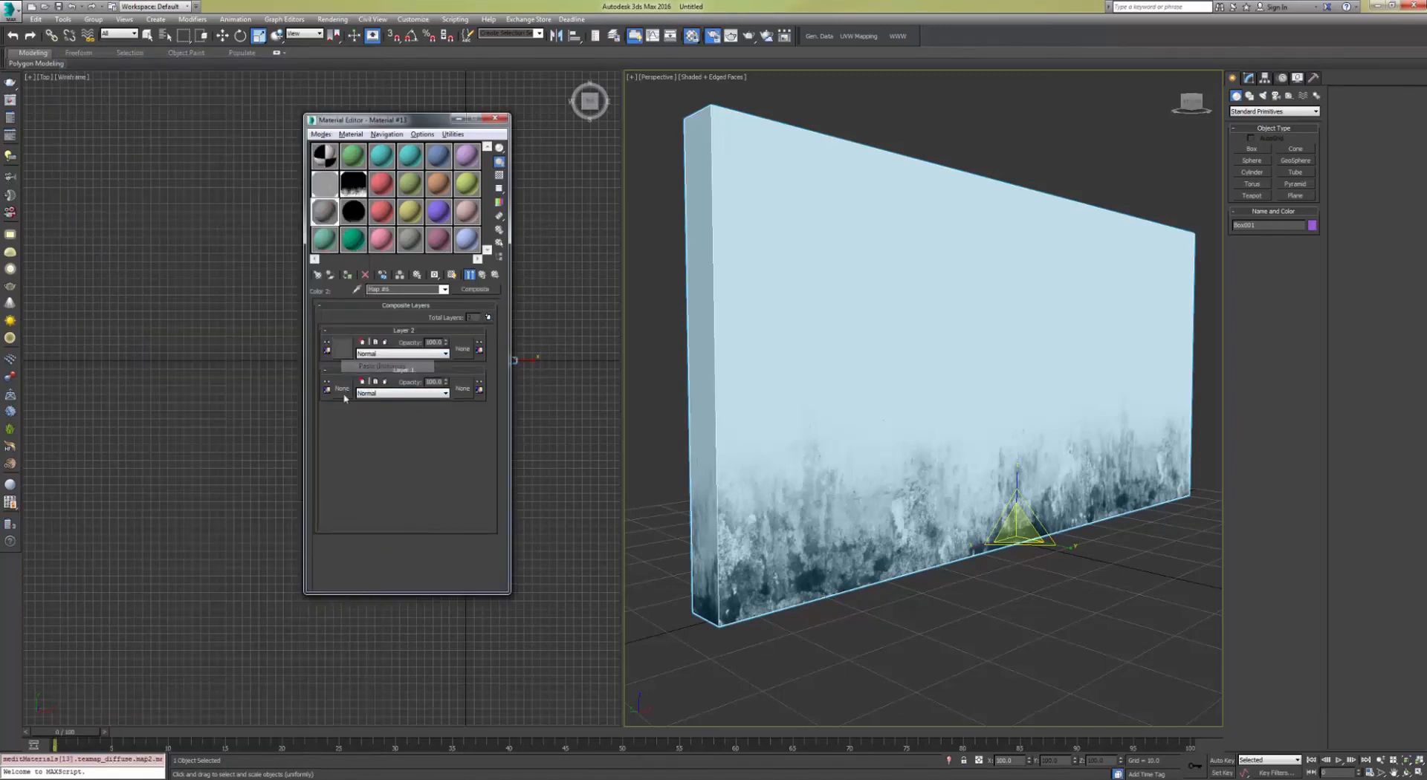
{"action": "right_click", "coordinate": [344, 390]}
{"action": "left_click", "coordinate": [392, 408]}
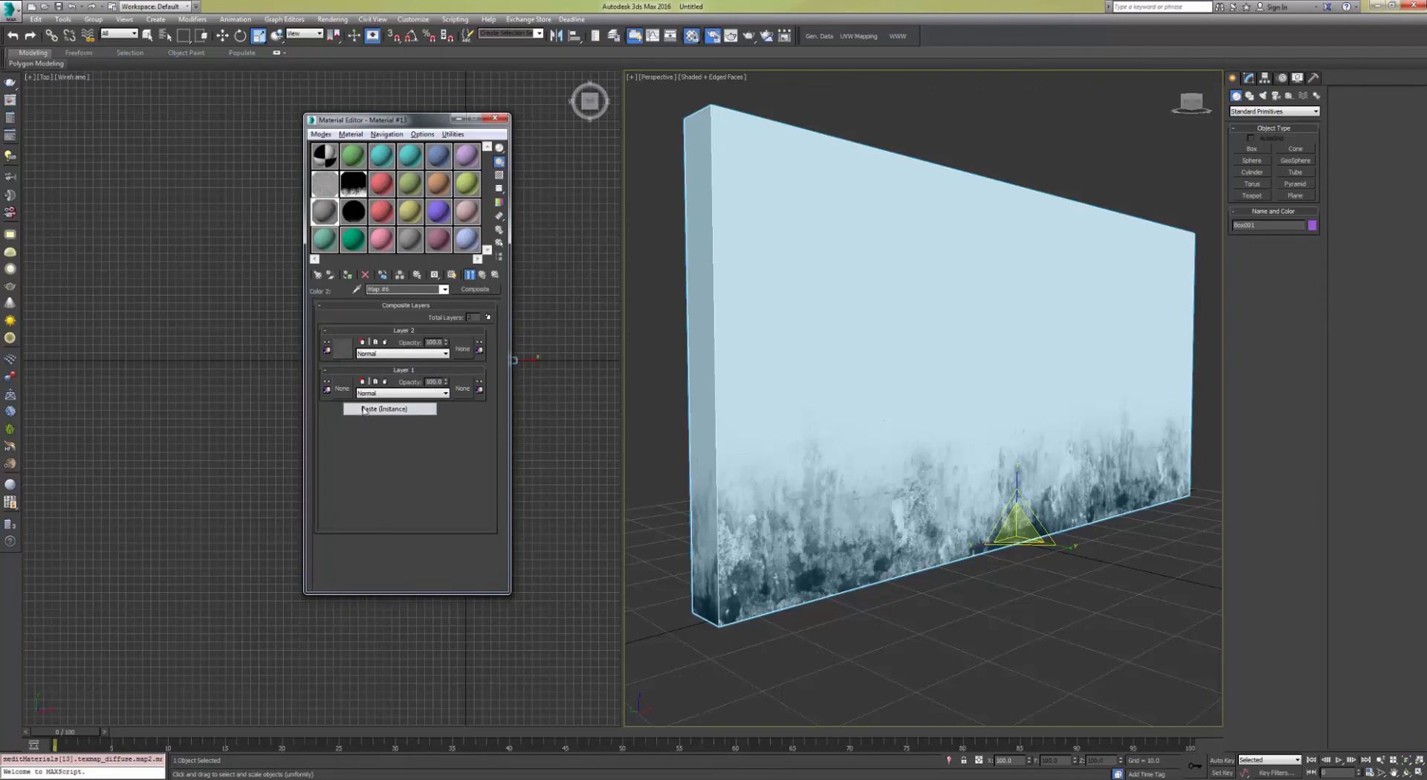
Step: Open Layer 2's concrete bitmap and preview its sample at full size
{"action": "left_click", "coordinate": [343, 349]}
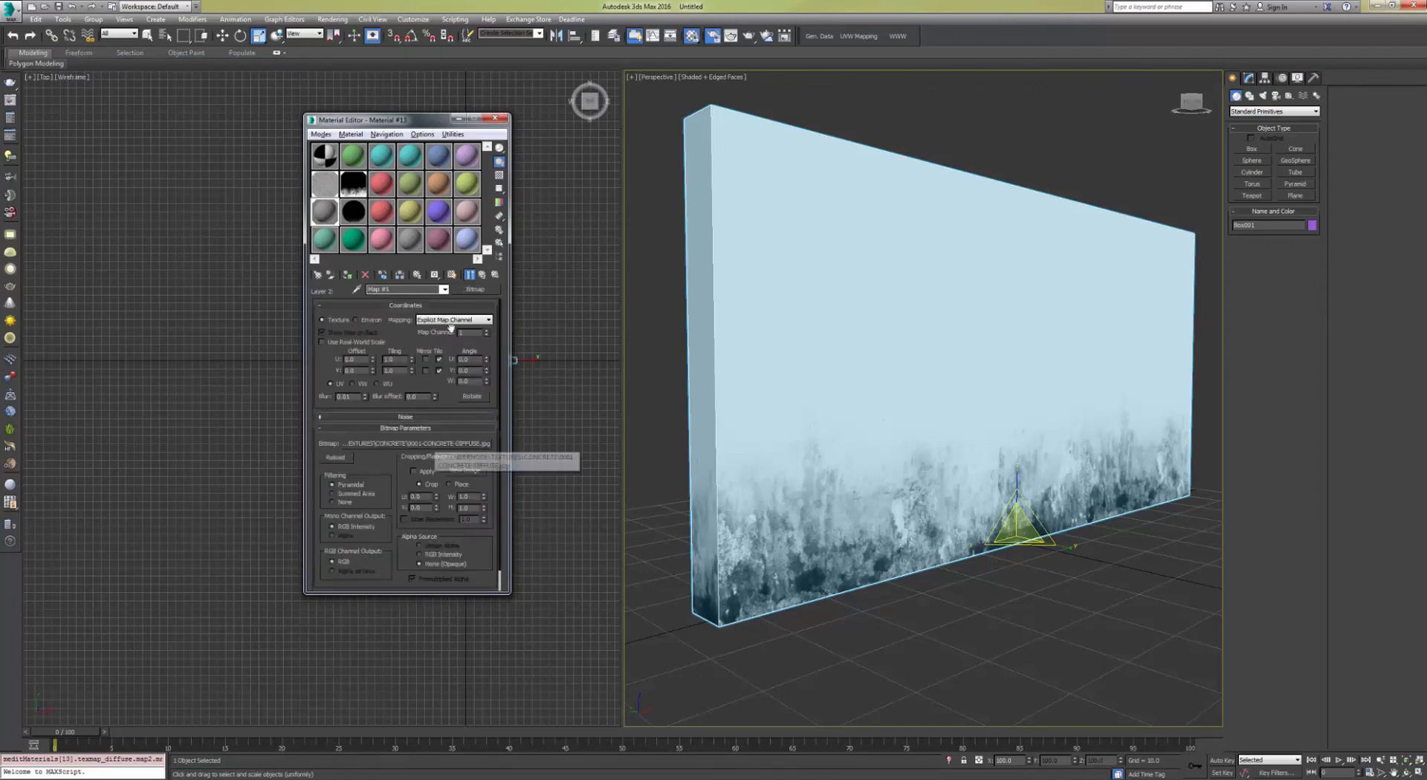
{"action": "left_click", "coordinate": [470, 277]}
{"action": "double_click", "coordinate": [326, 211]}
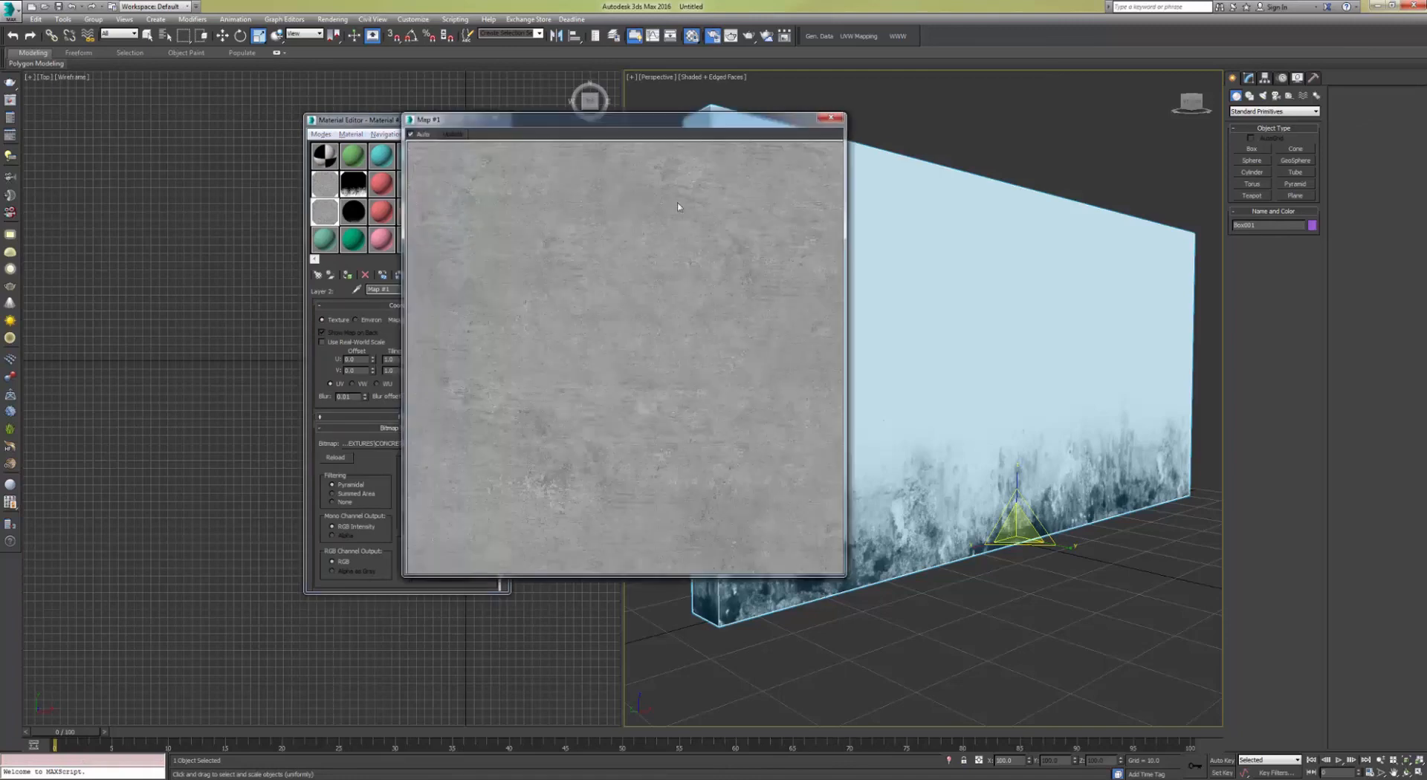
{"action": "left_click", "coordinate": [830, 118]}
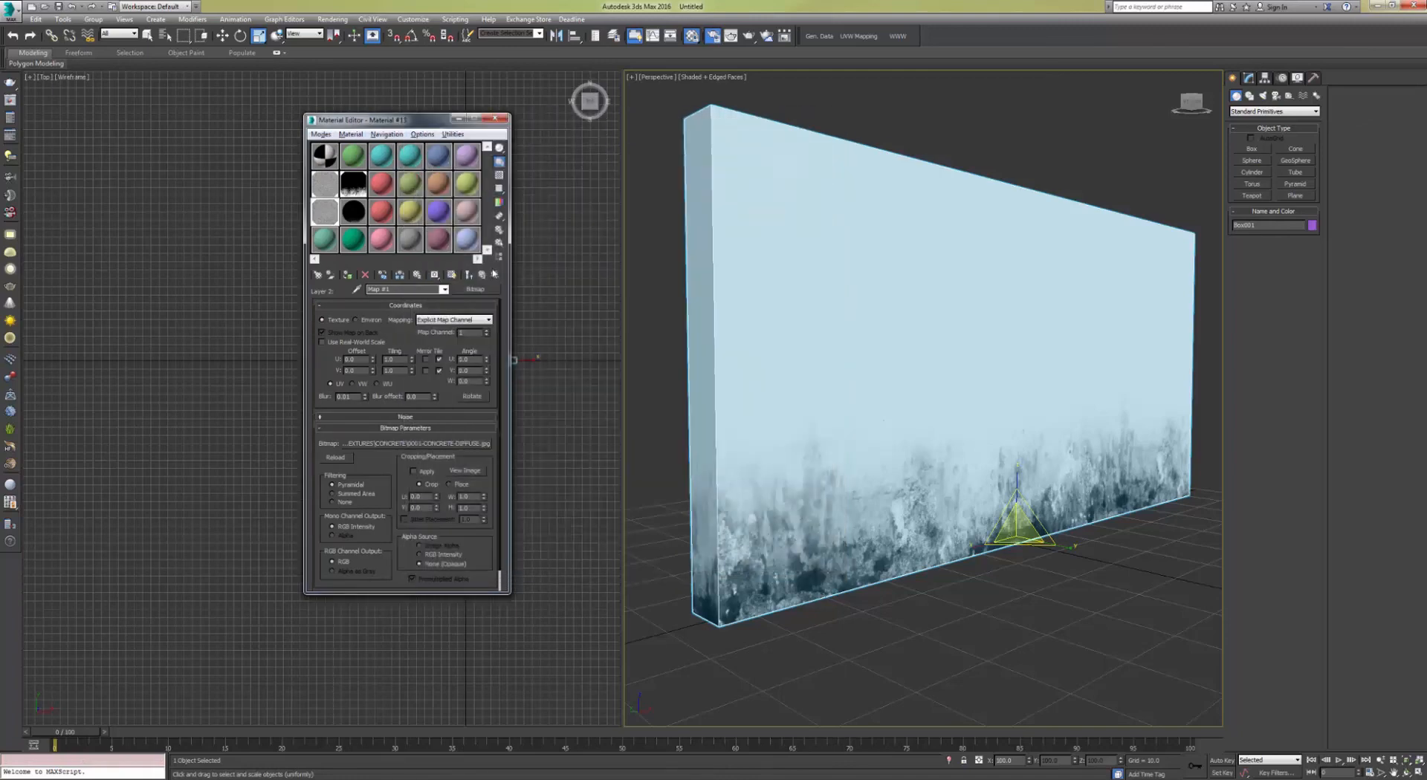
Step: Set Layer 2's blending mode to Multiply in the Composite map
{"action": "left_click", "coordinate": [483, 275]}
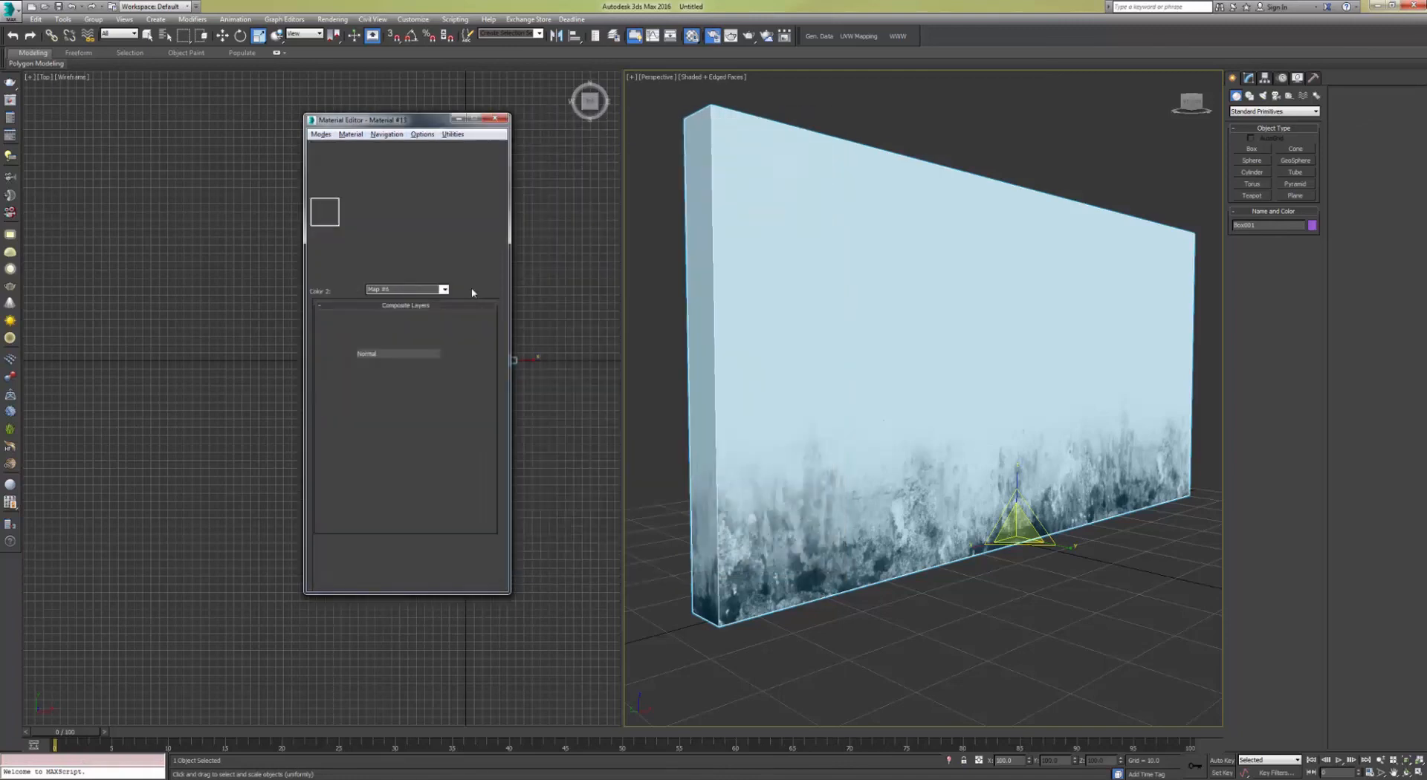
{"action": "left_click", "coordinate": [371, 354]}
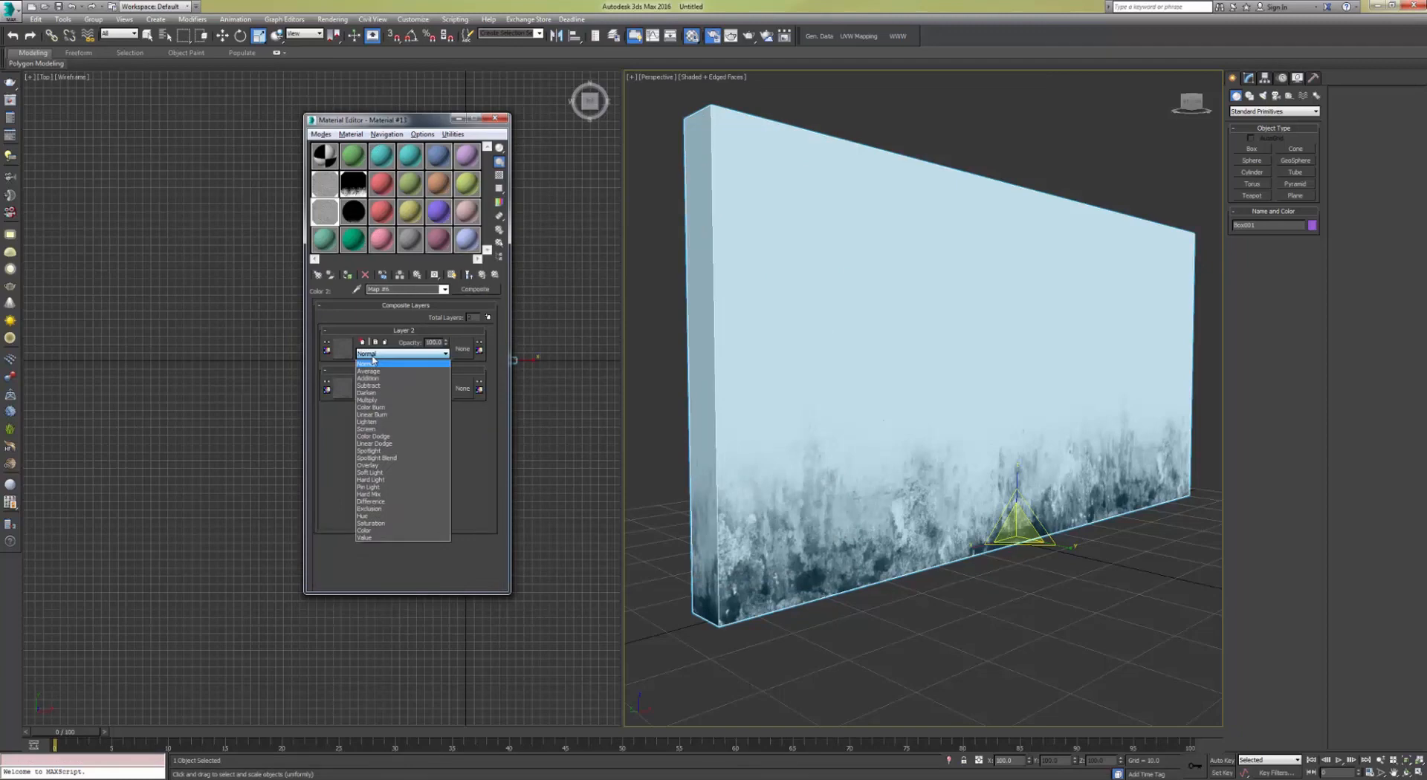
{"action": "left_click", "coordinate": [389, 401]}
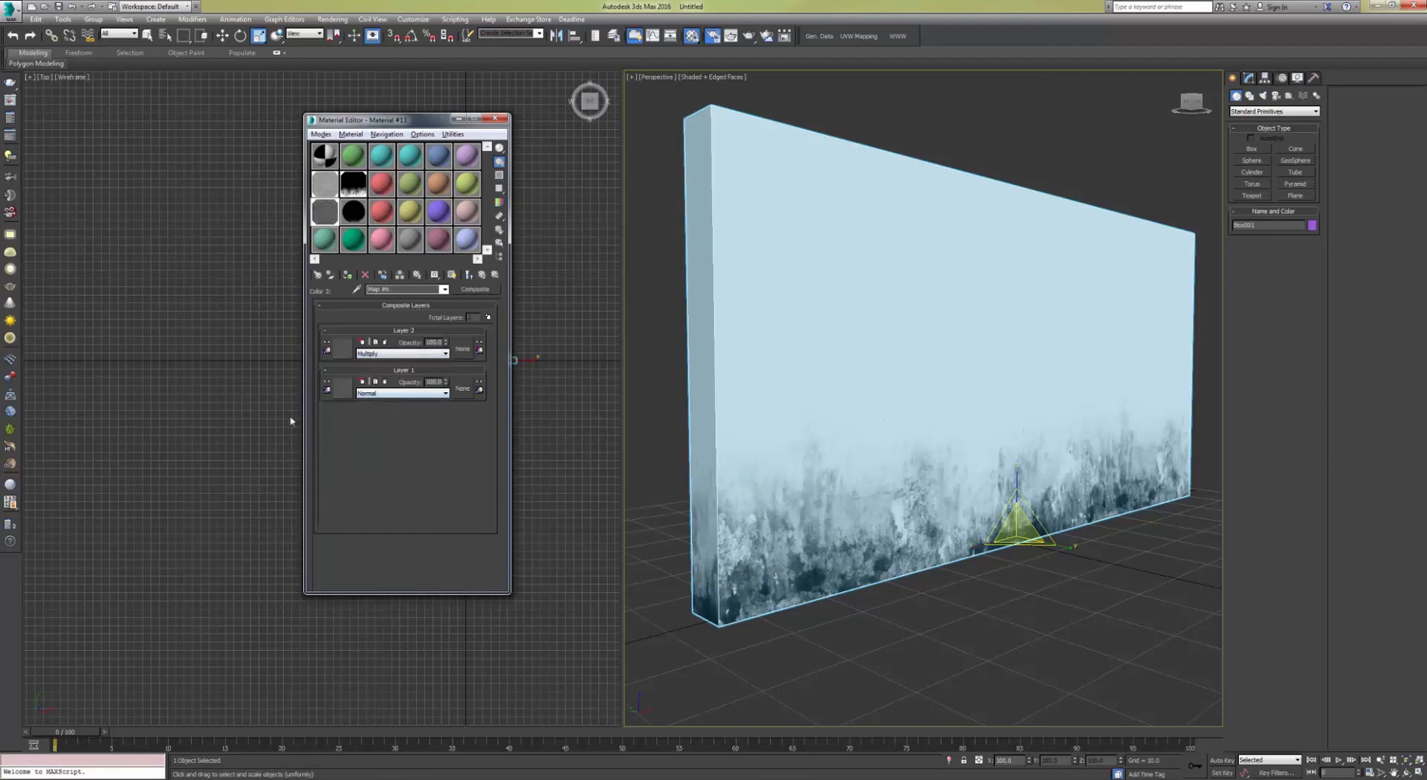
Step: Compare enlarged previews of the Composite map and the concrete bitmap samples
{"action": "double_click", "coordinate": [327, 212]}
{"action": "left_click_drag", "start_coordinate": [552, 119], "coordinate": [672, 120]}
{"action": "double_click", "coordinate": [324, 184]}
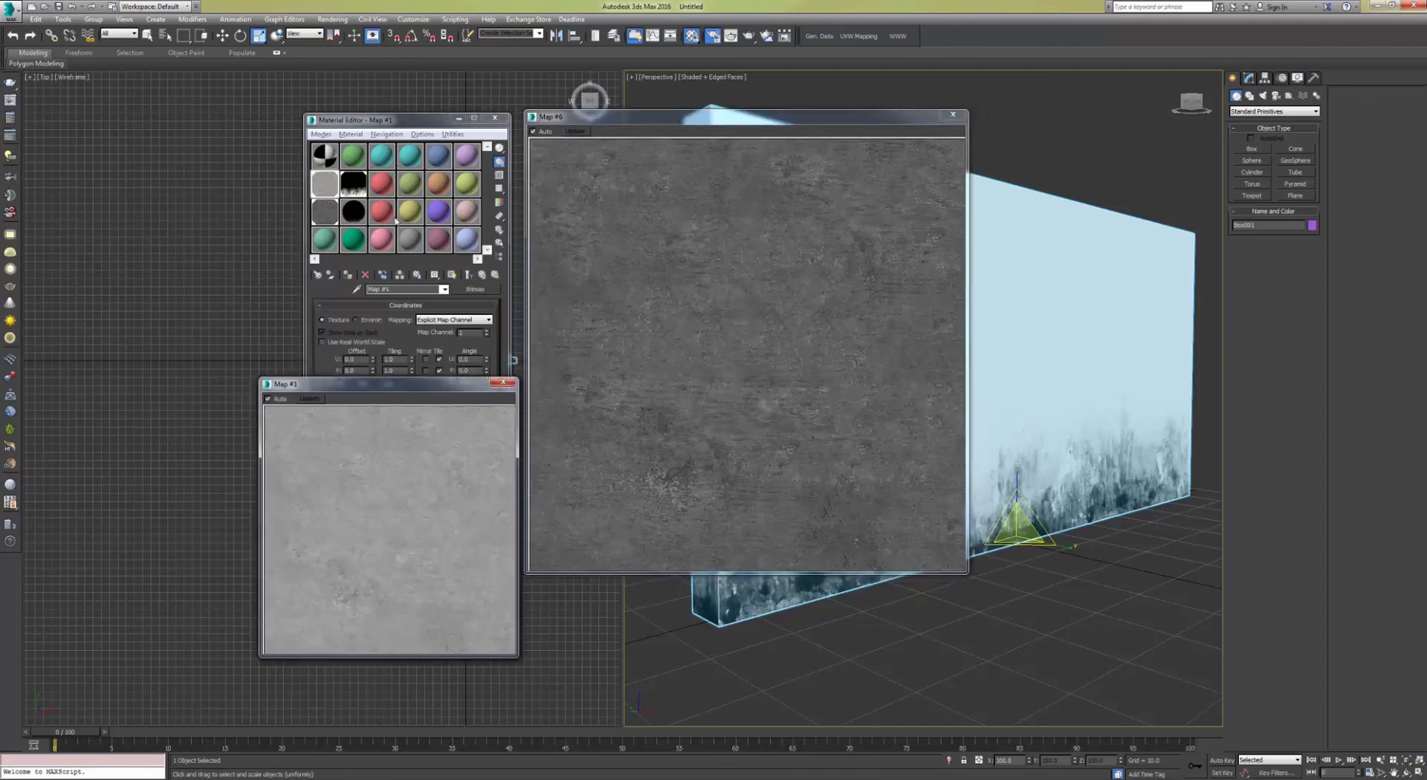
{"action": "left_click_drag", "start_coordinate": [405, 384], "coordinate": [1120, 168]}
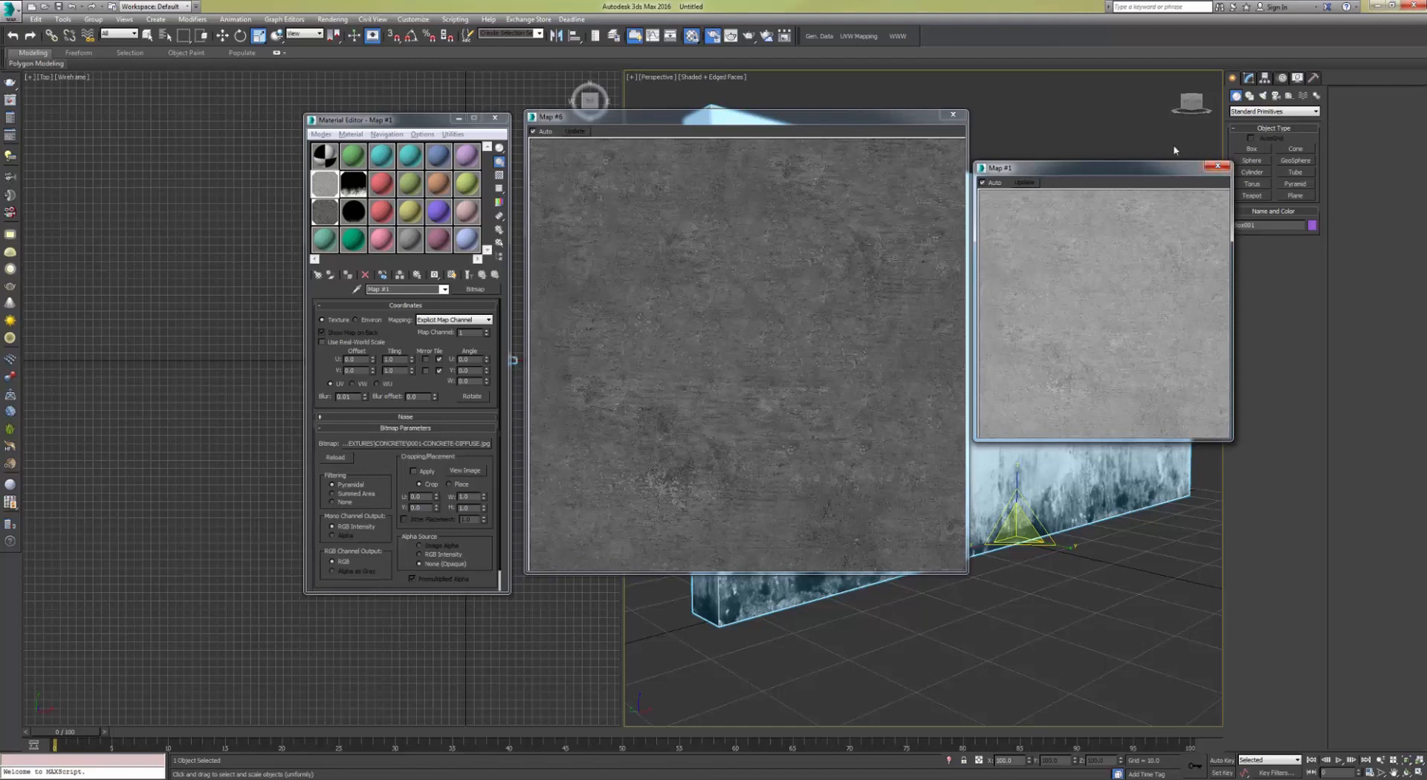
{"action": "left_click", "coordinate": [1216, 167]}
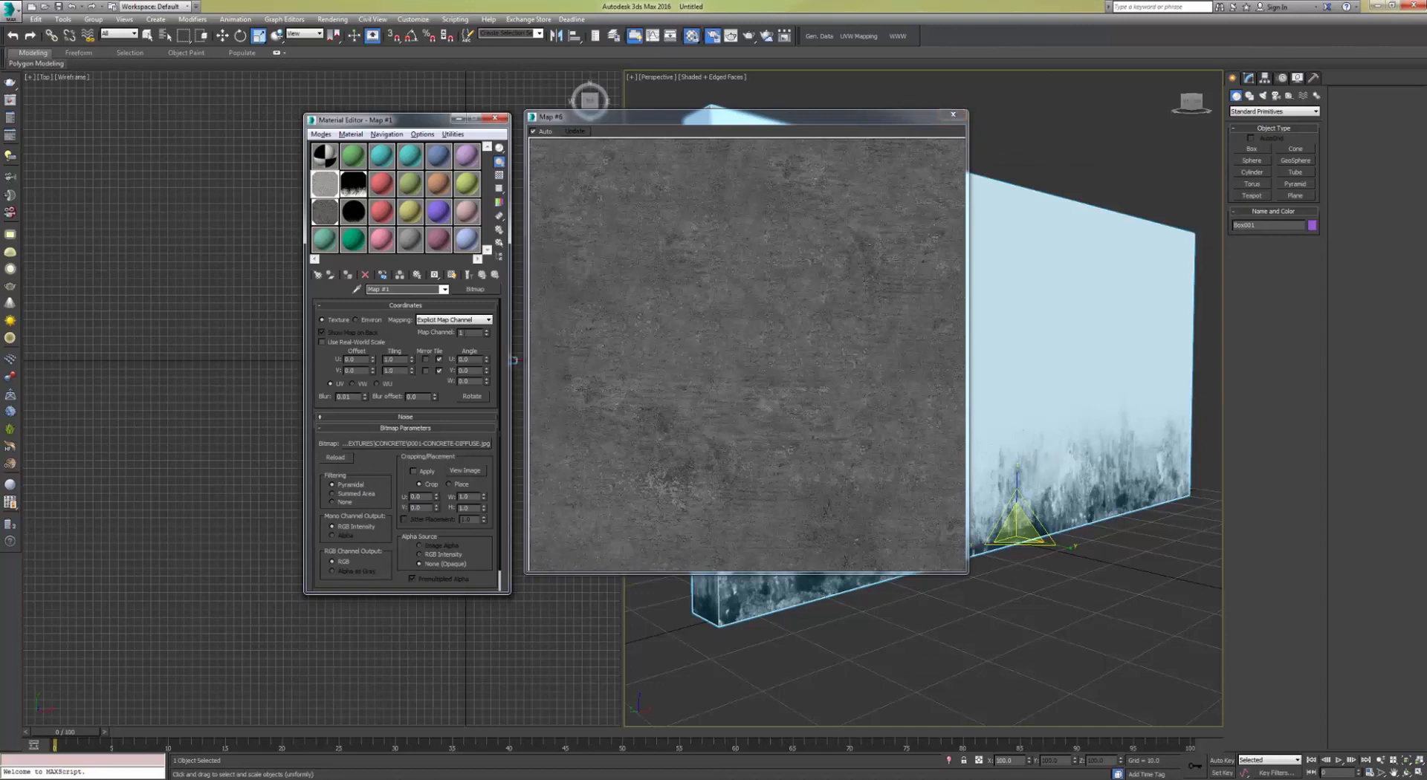
{"action": "left_click", "coordinate": [952, 114]}
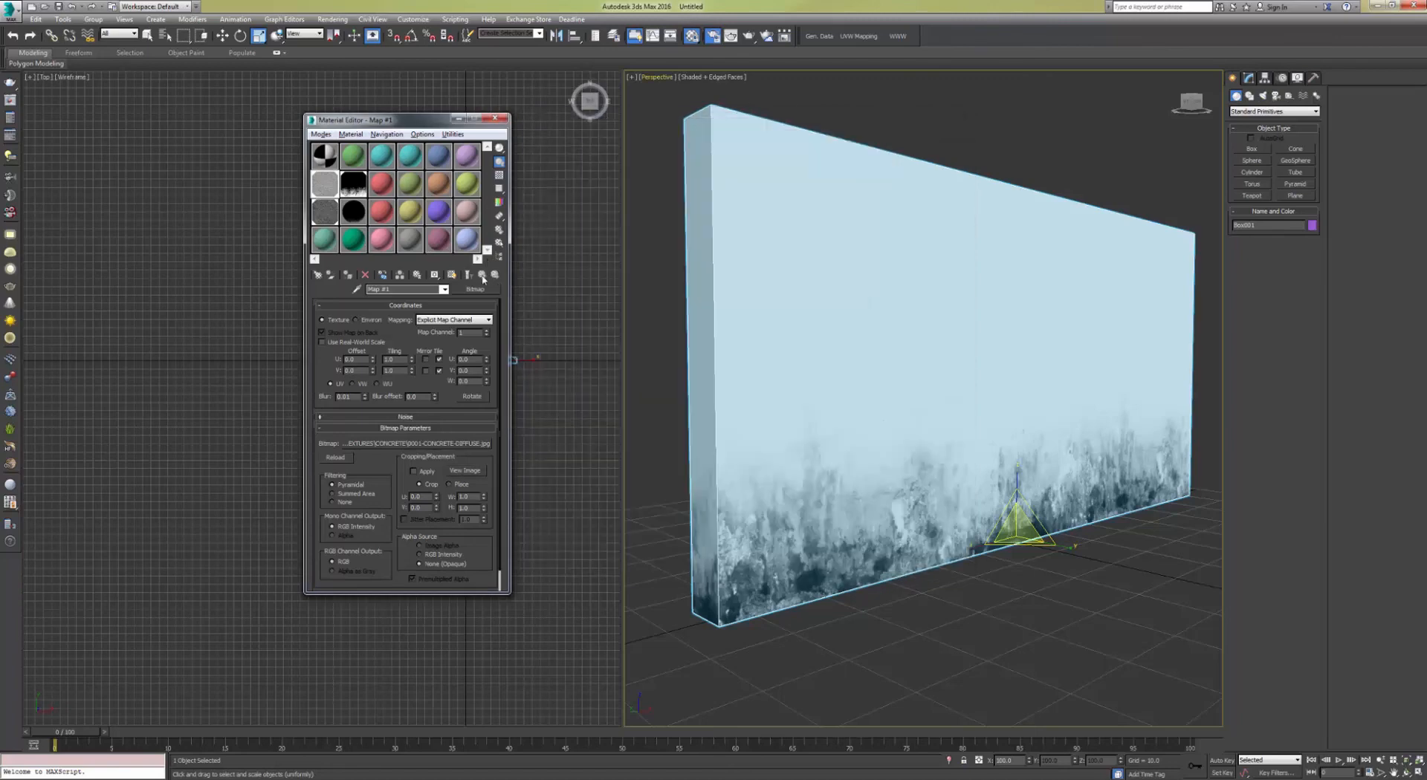
Step: Duplicate the Multiply layer in the Color #2 Composite map
{"action": "left_click", "coordinate": [325, 211]}
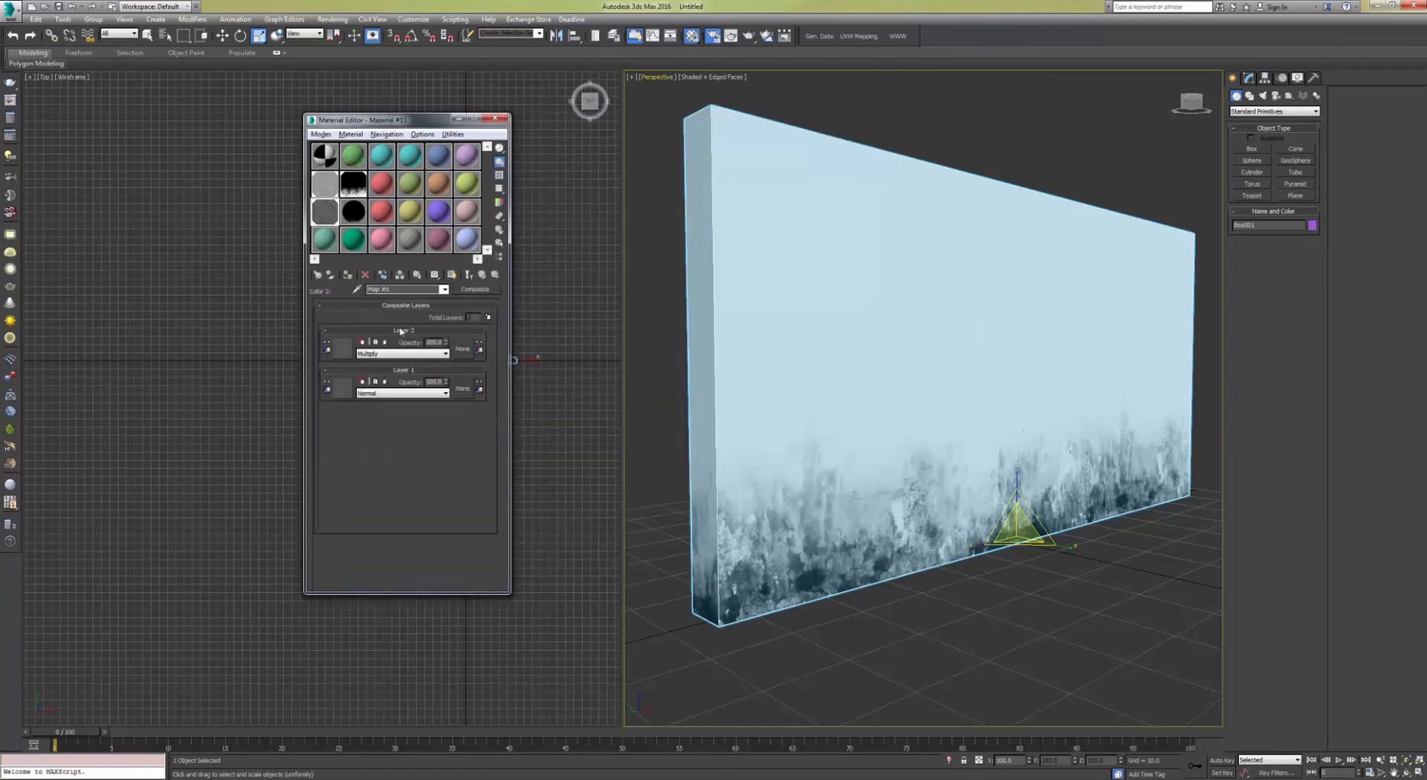
{"action": "left_click", "coordinate": [483, 275]}
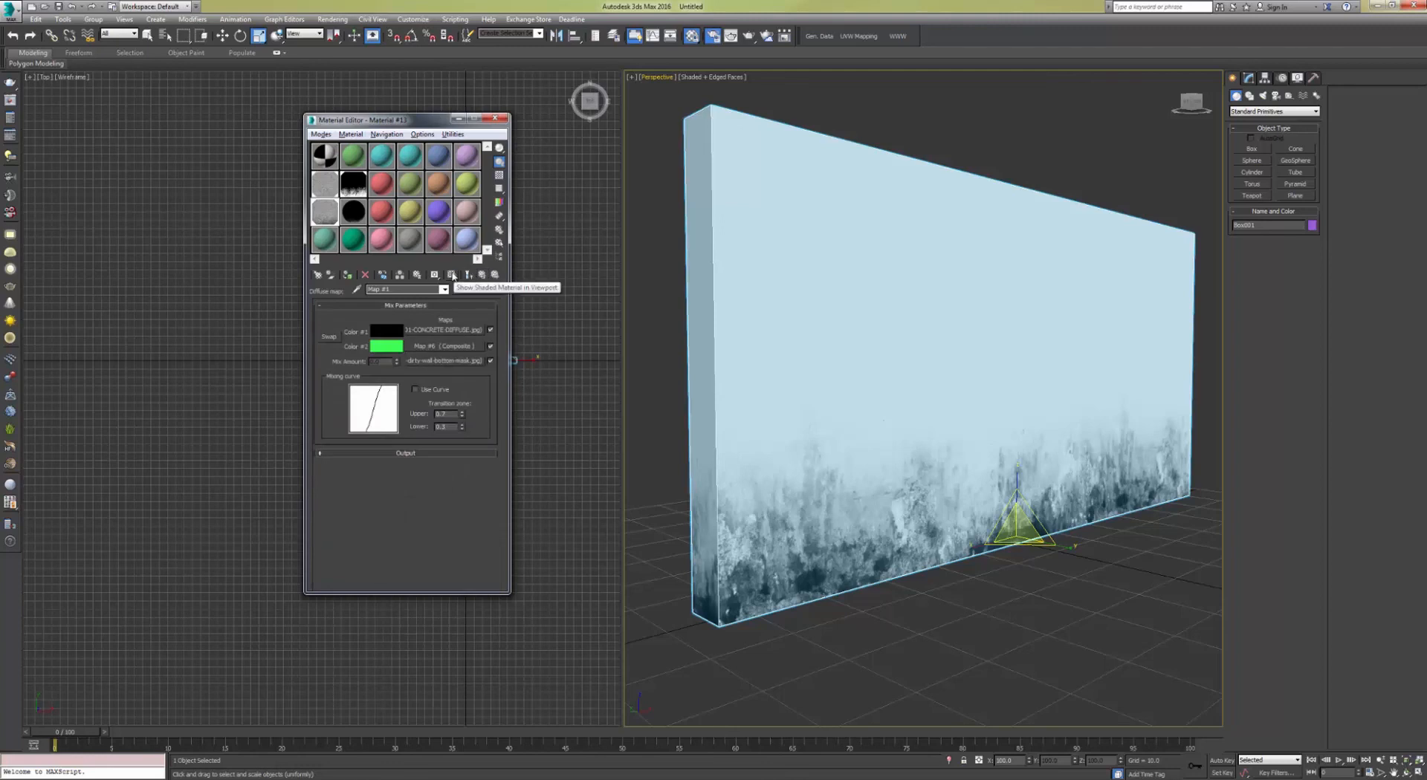
{"action": "double_click", "coordinate": [325, 211]}
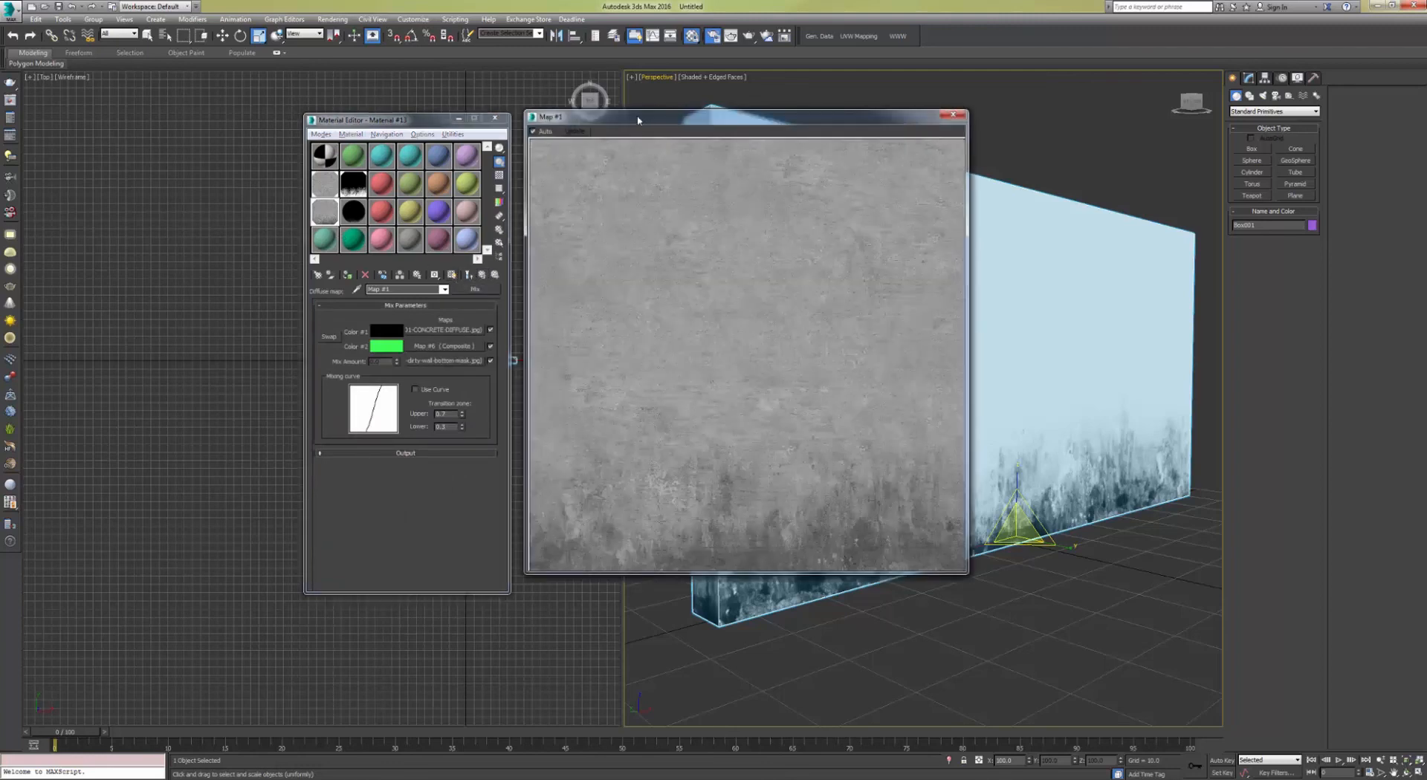
{"action": "left_click_drag", "start_coordinate": [638, 120], "coordinate": [793, 101]}
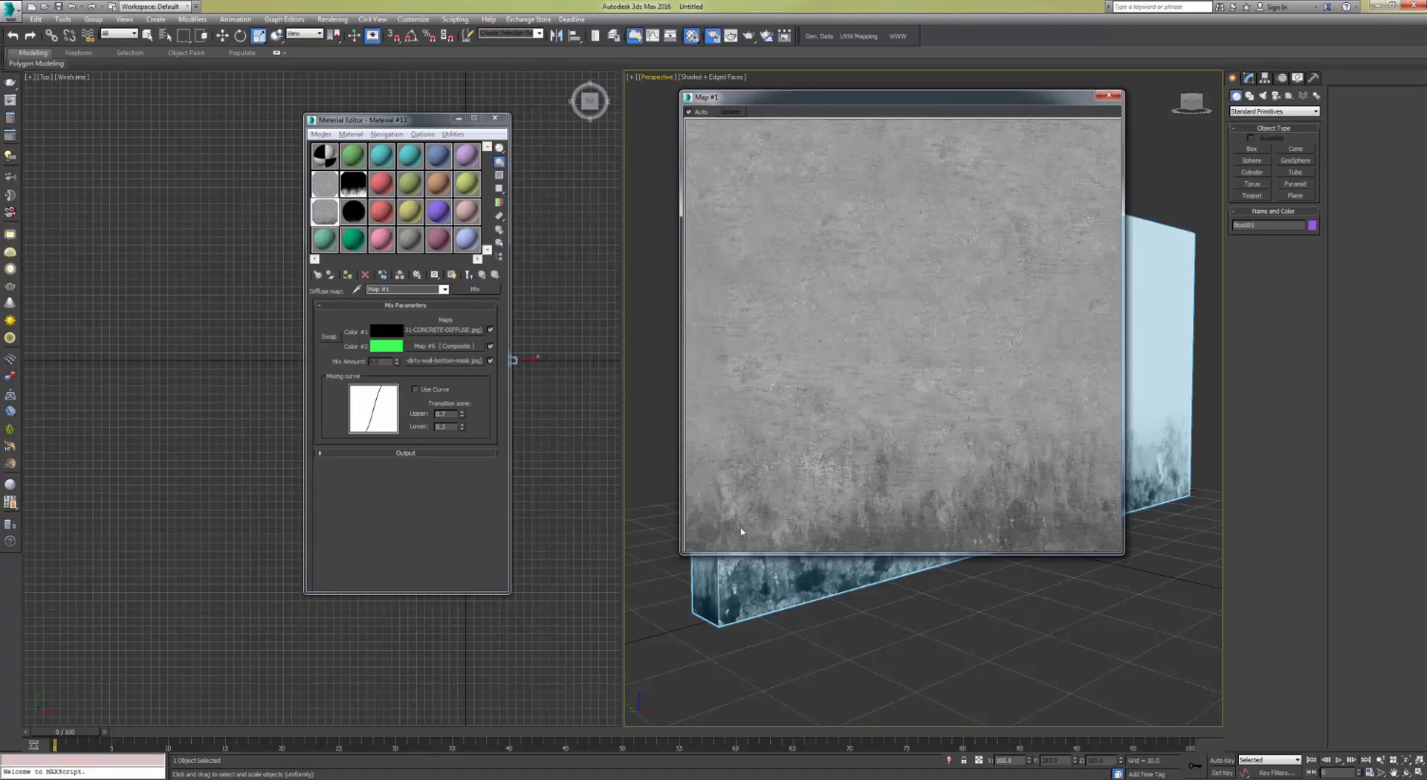
{"action": "left_click", "coordinate": [446, 346]}
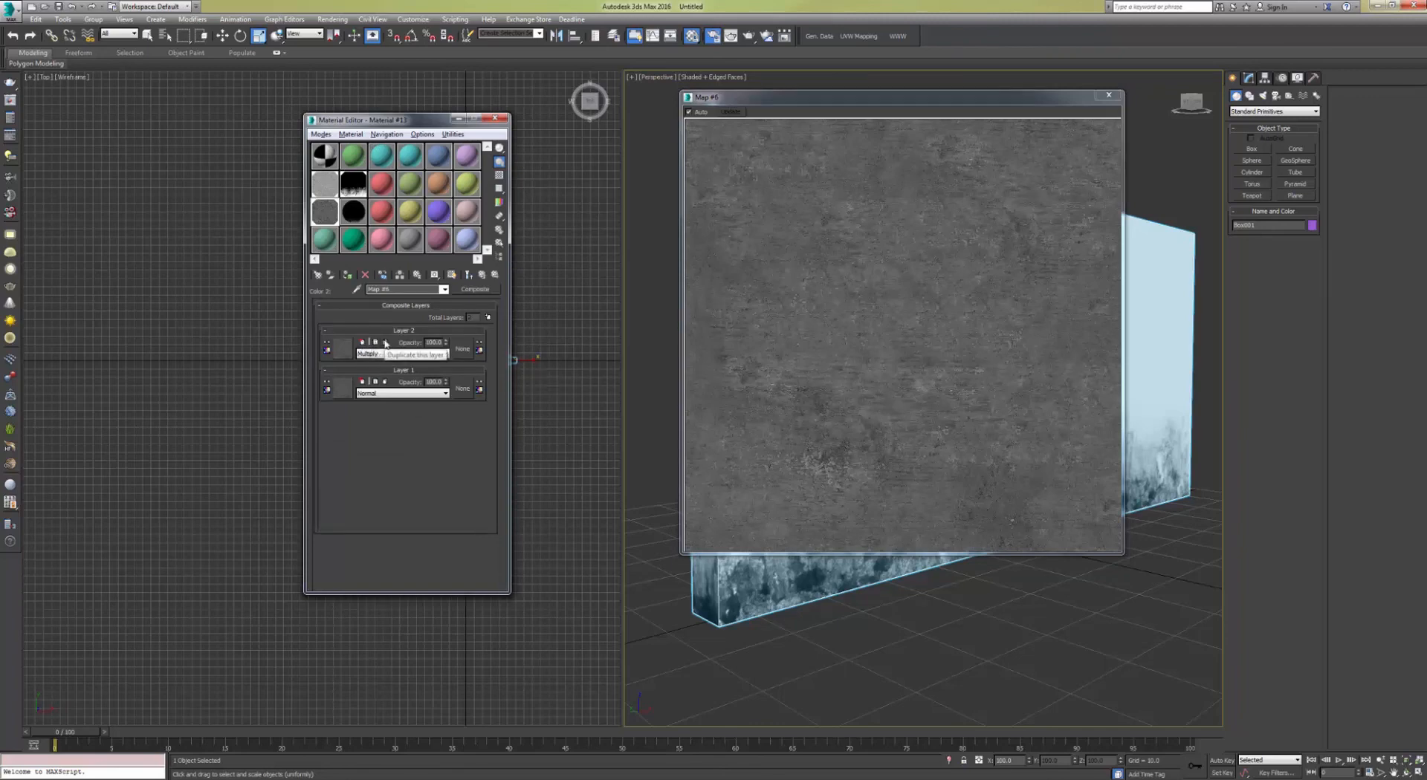
{"action": "left_click", "coordinate": [385, 343]}
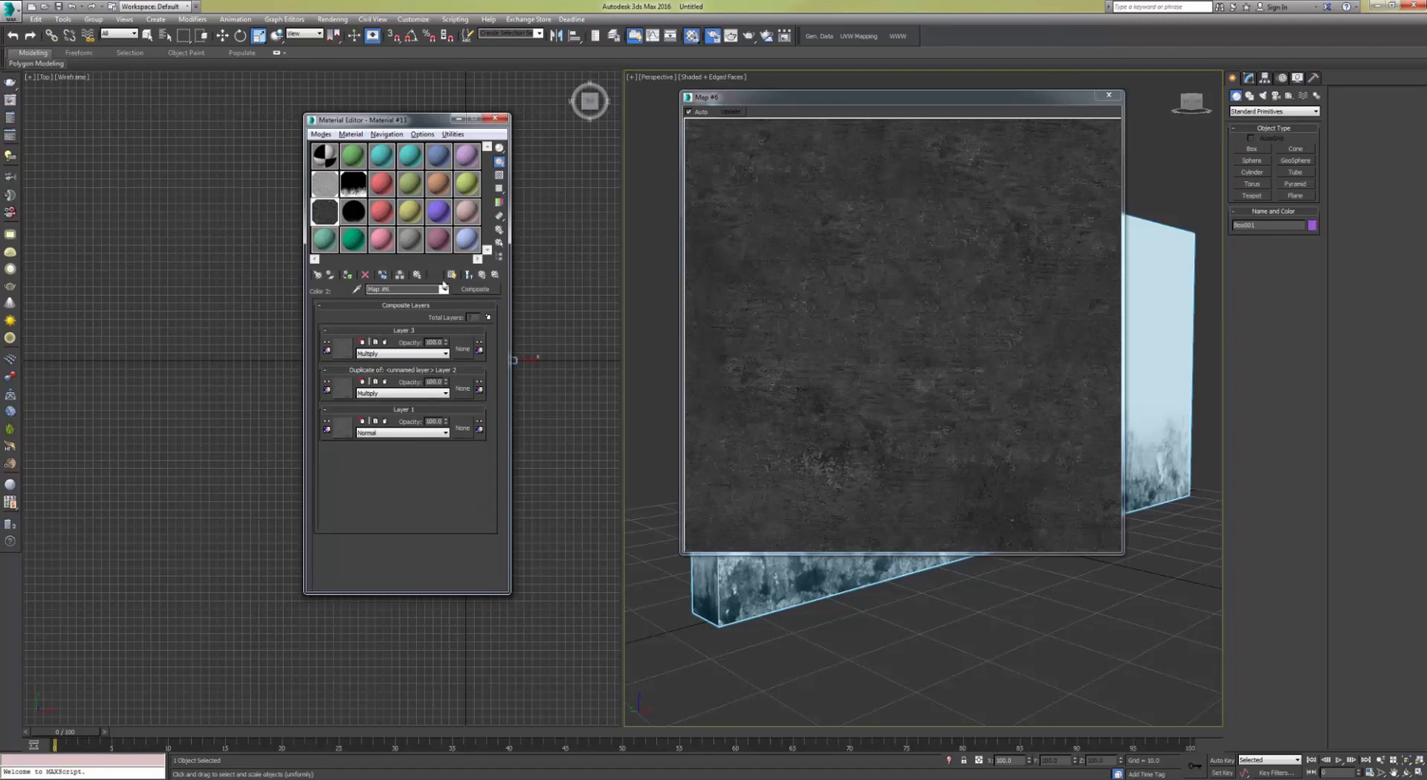
Step: Preview the Mix map sample and render the perspective view of the wall
{"action": "left_click", "coordinate": [482, 274]}
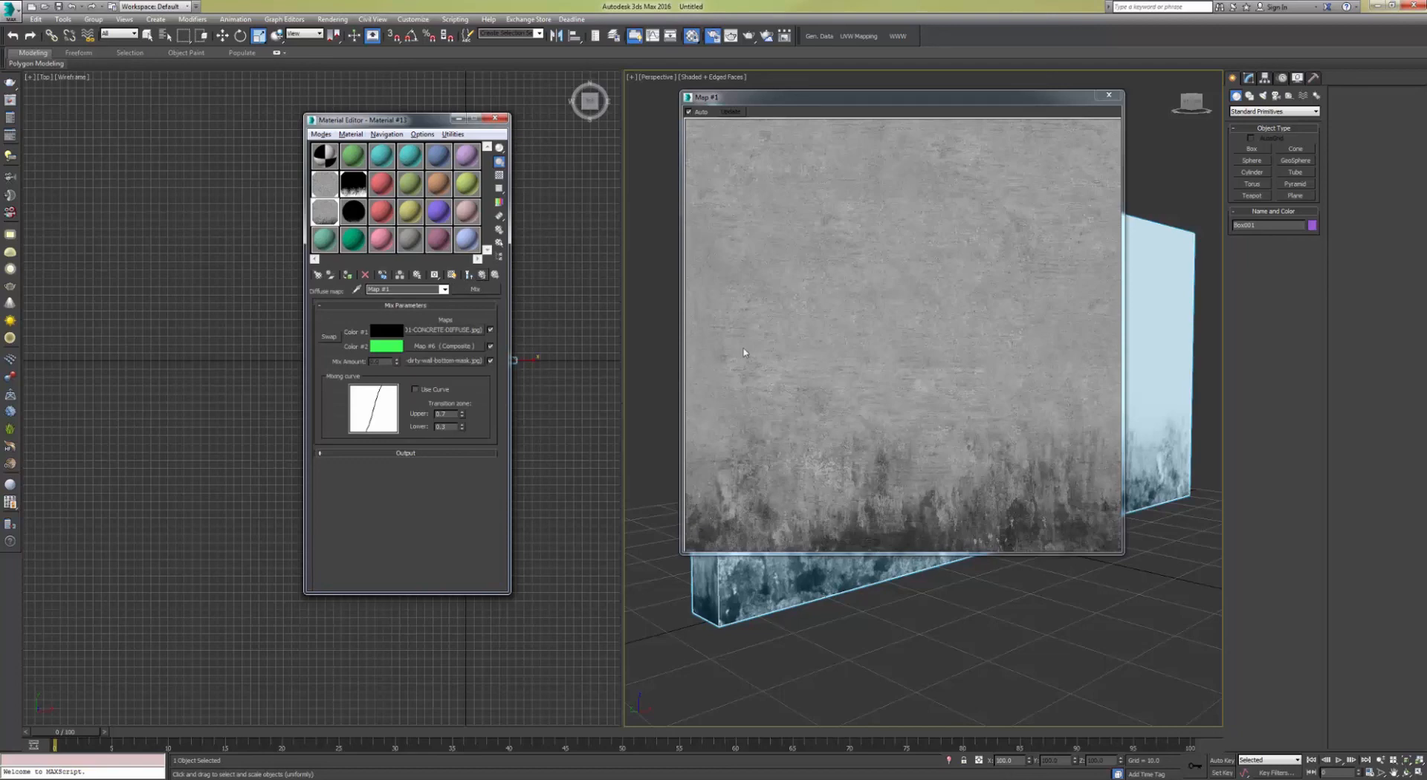
{"action": "left_click_drag", "start_coordinate": [997, 101], "coordinate": [523, 132]}
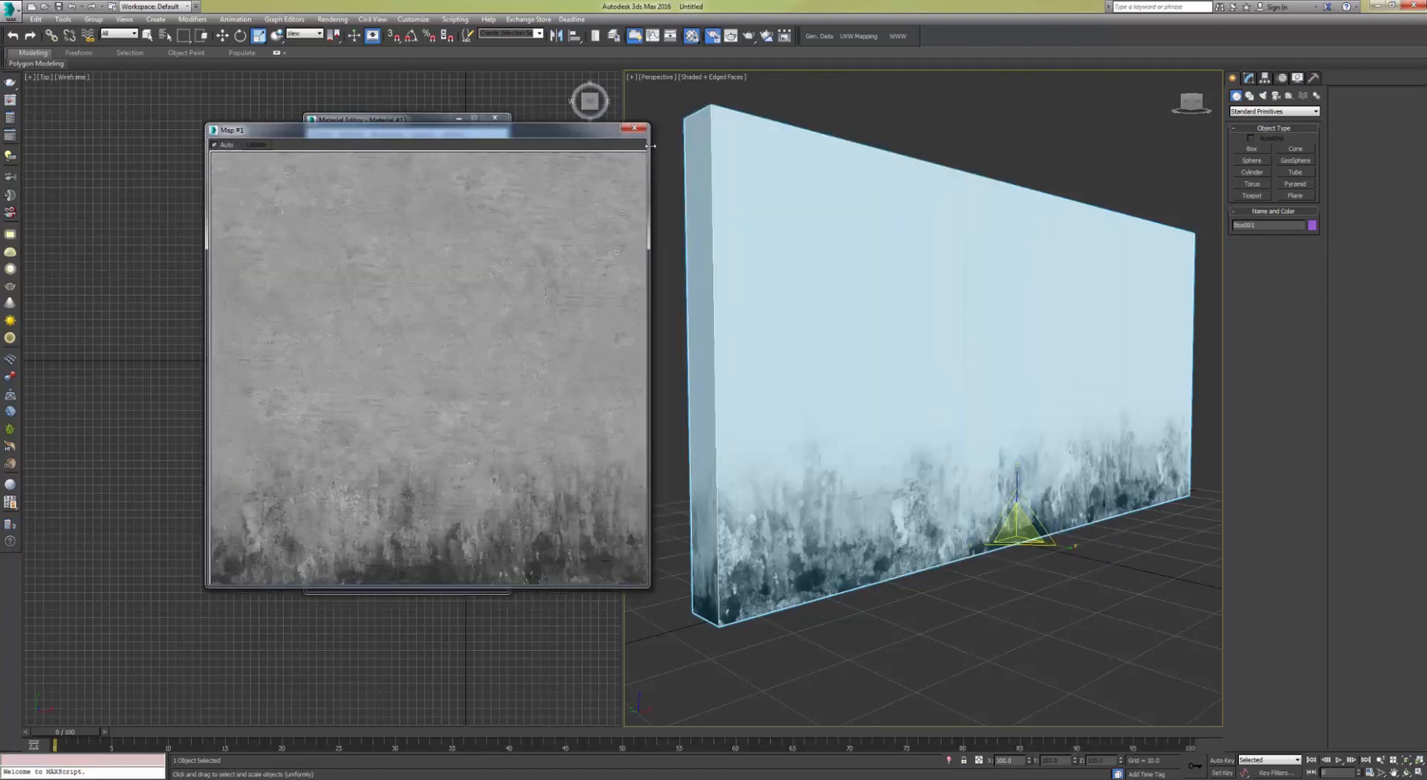
{"action": "left_click", "coordinate": [634, 127]}
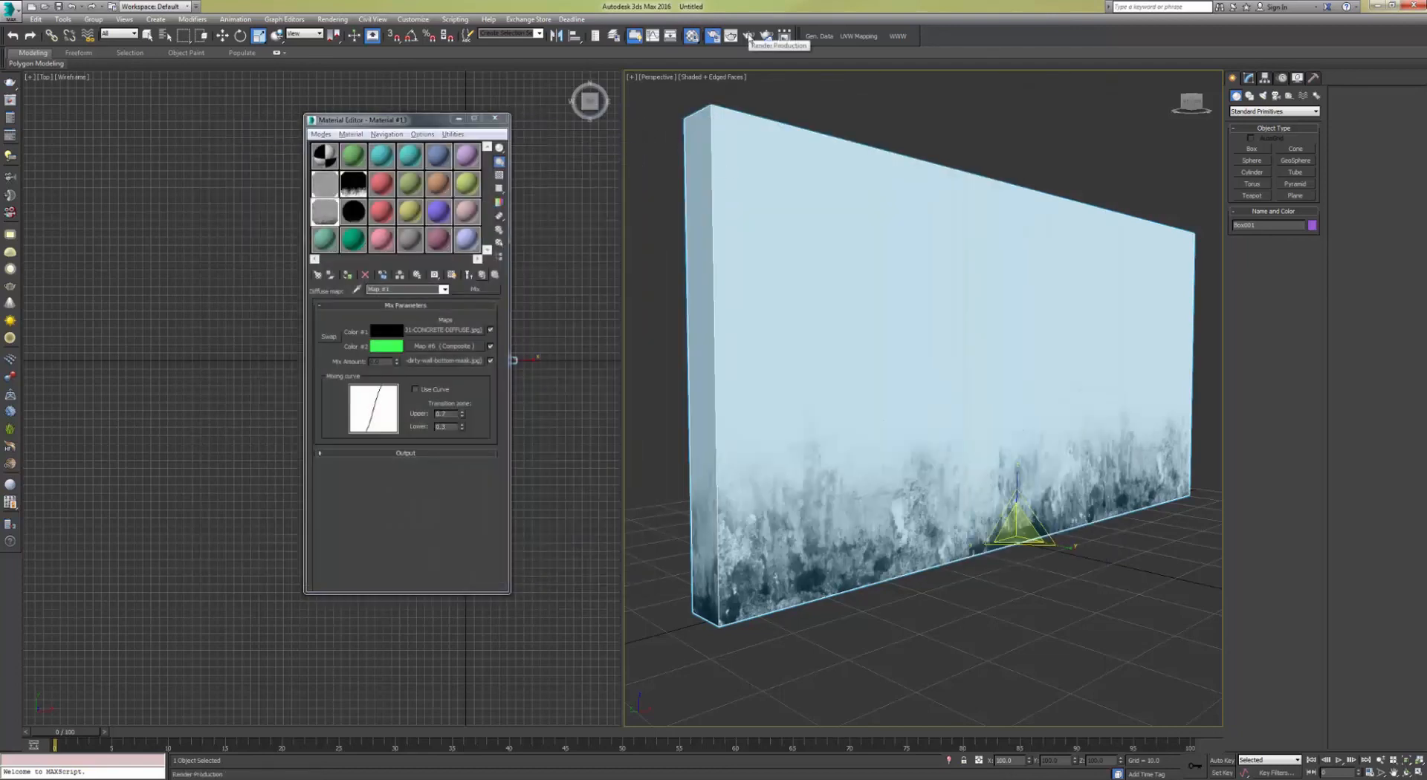
{"action": "left_click", "coordinate": [749, 39]}
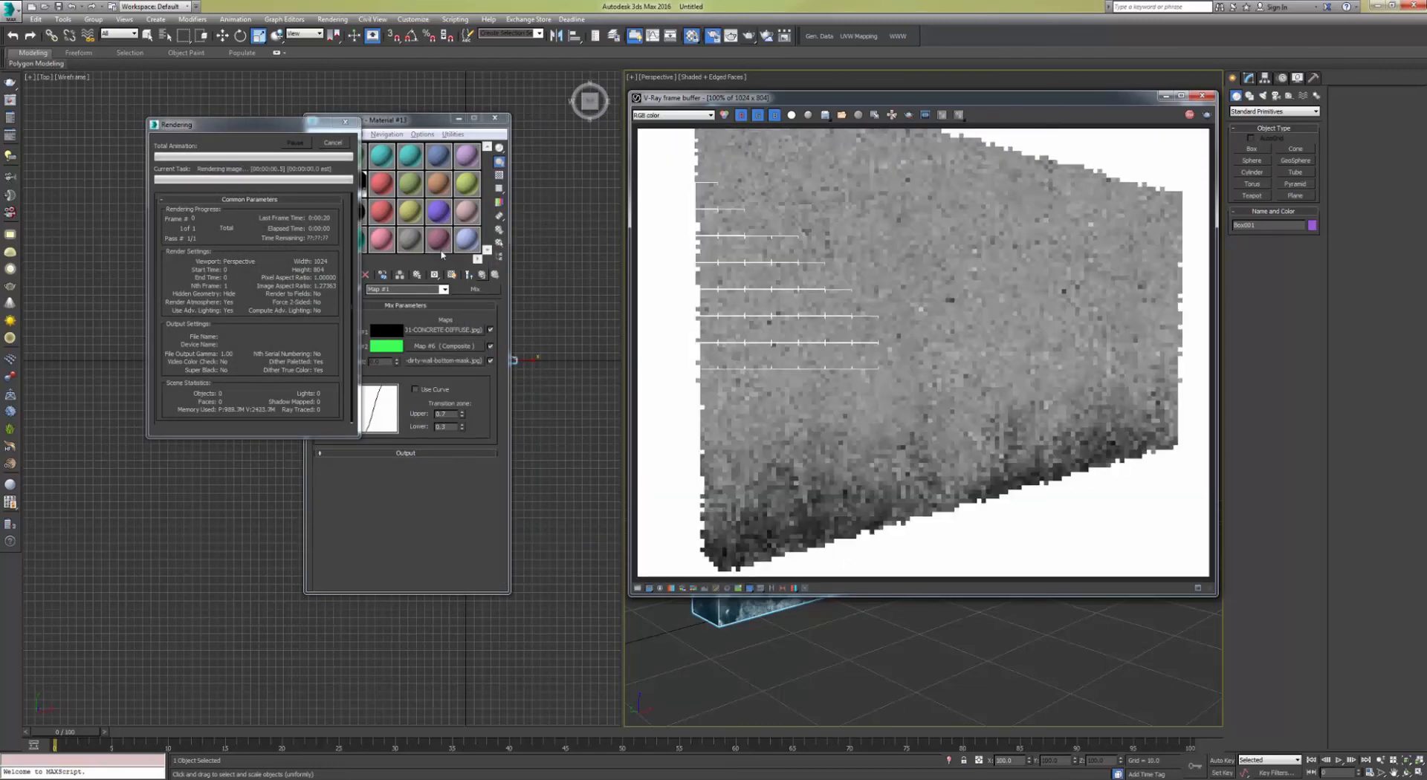